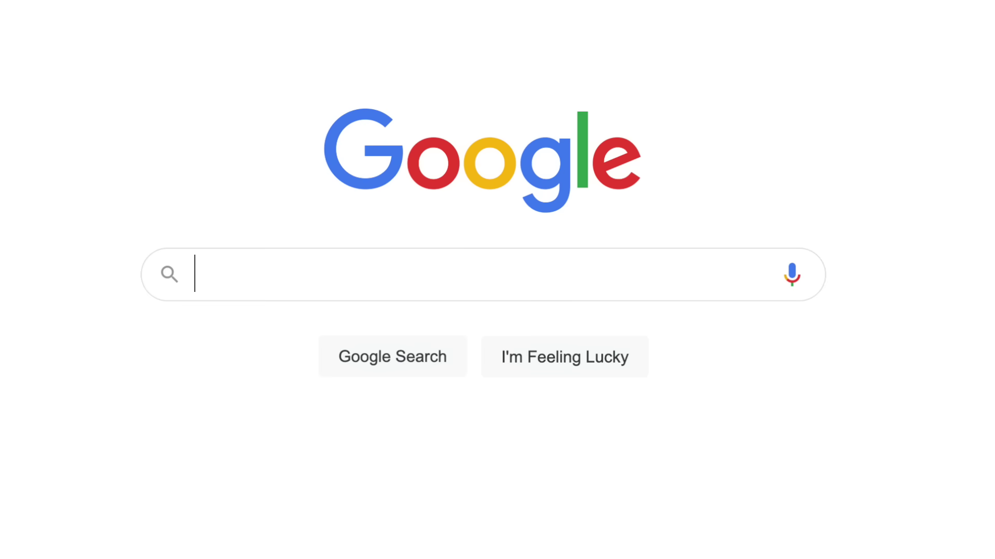
- Enter "low content books" as the Google search query
text(low content books)
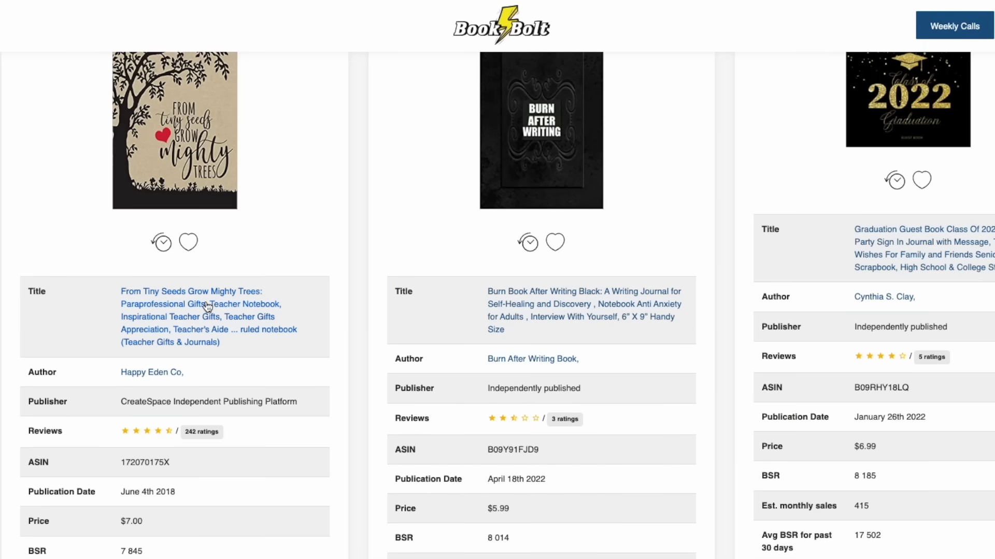
click(207, 307)
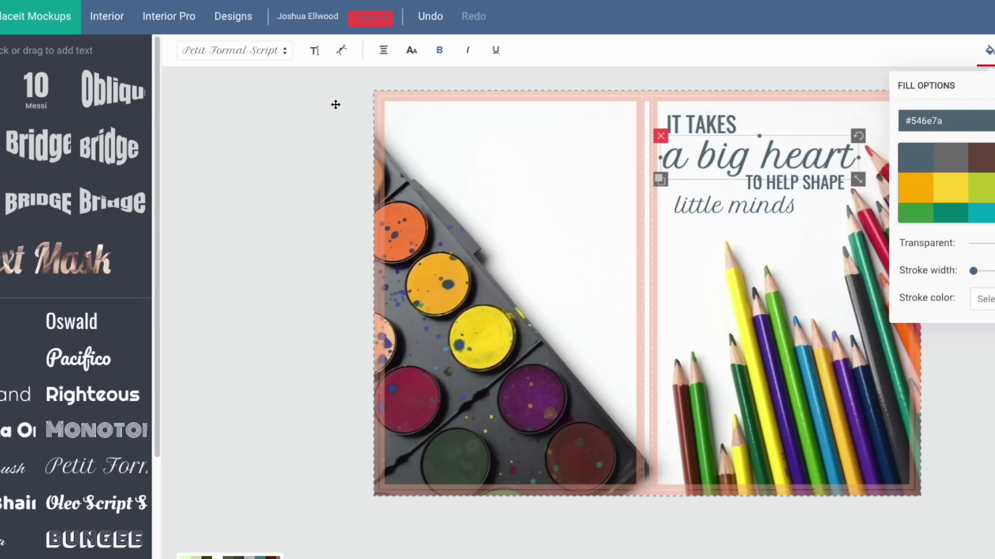
click(336, 104)
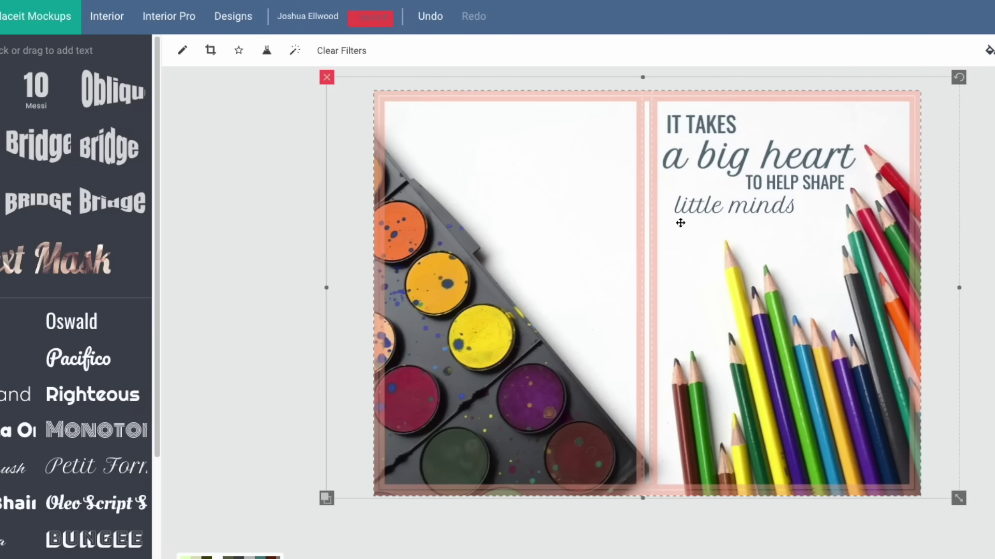
key(ctrl+z)
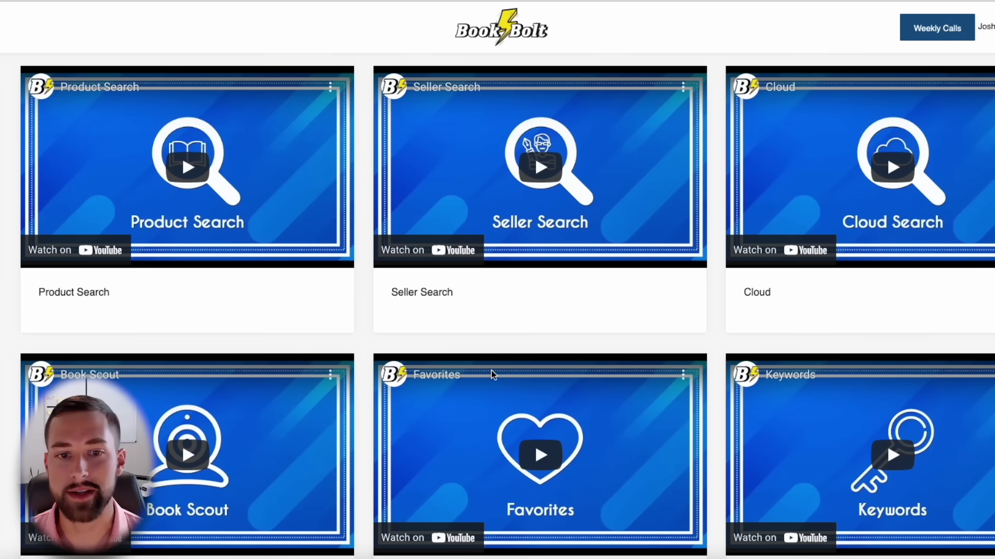
- Look through the tutorial videos for the book research tools
scroll(424, 343, down, 1)
scroll(340, 333, up, 1)
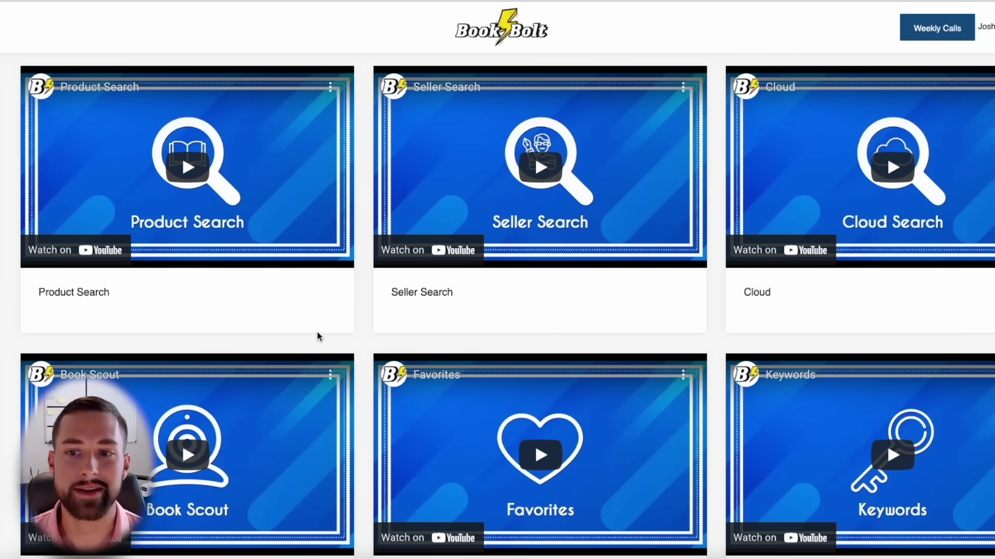
scroll(415, 343, down, 1)
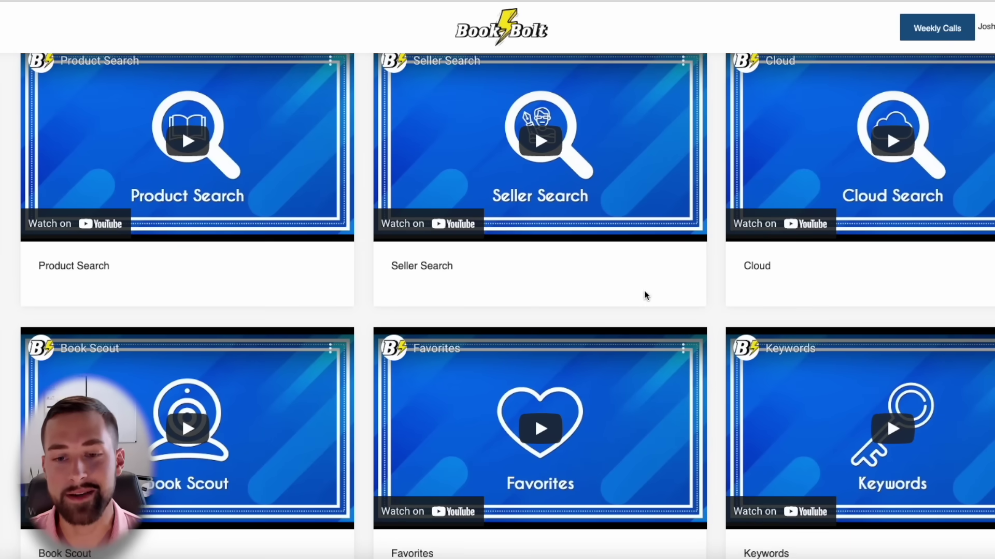
scroll(644, 293, down, 10)
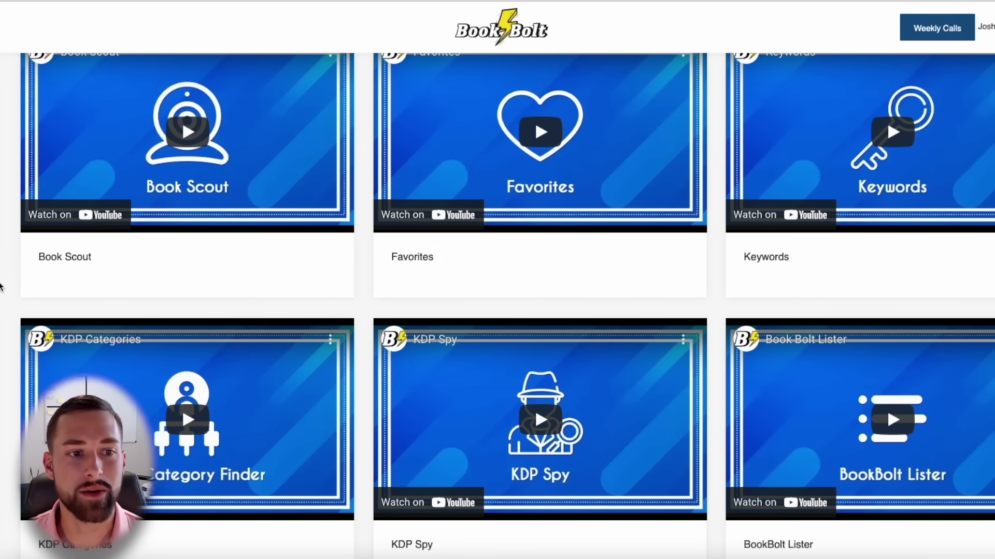
scroll(1, 287, up, 8)
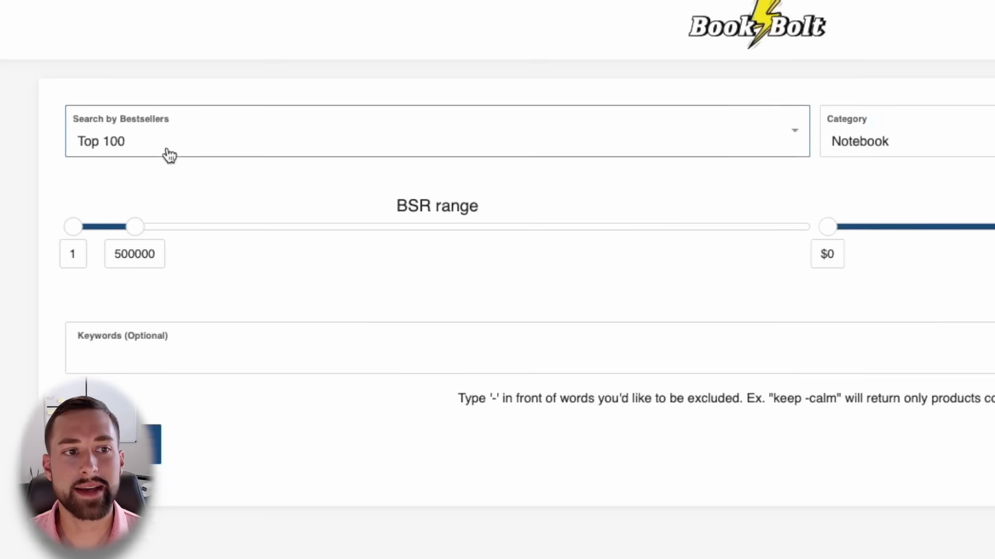
- Choose the Top 100 bestsellers for the search and set the category to Journal
click(151, 150)
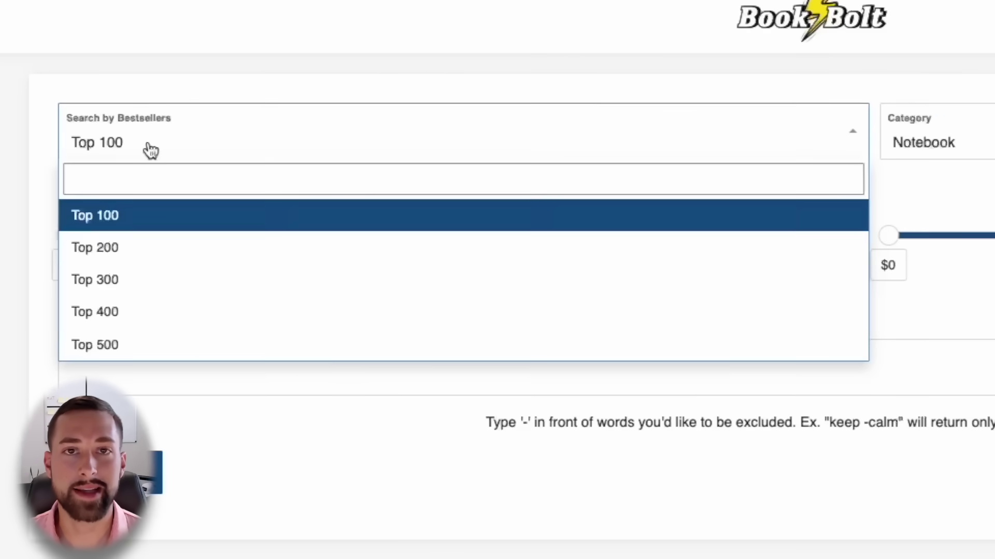
click(140, 227)
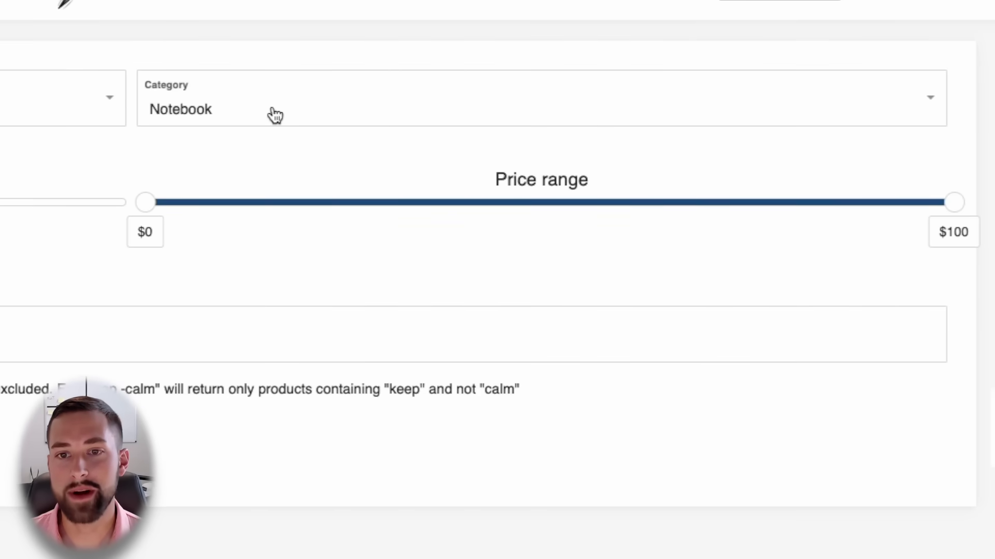
click(275, 115)
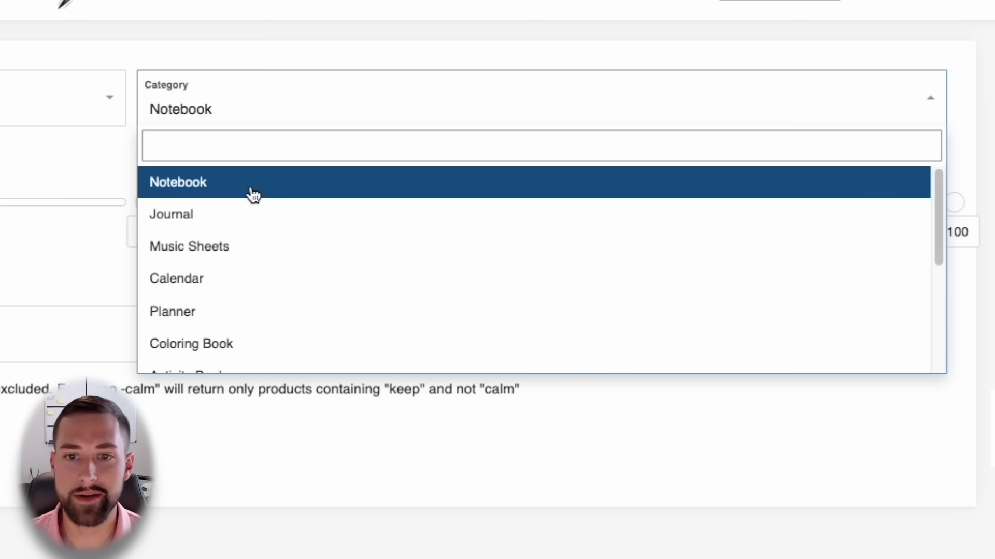
scroll(246, 218, down, 5)
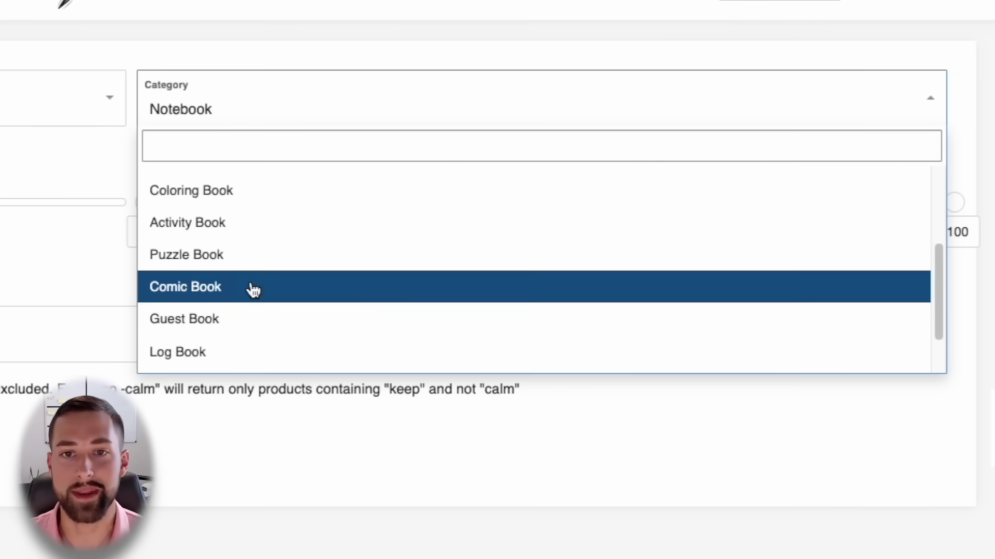
scroll(253, 290, up, 5)
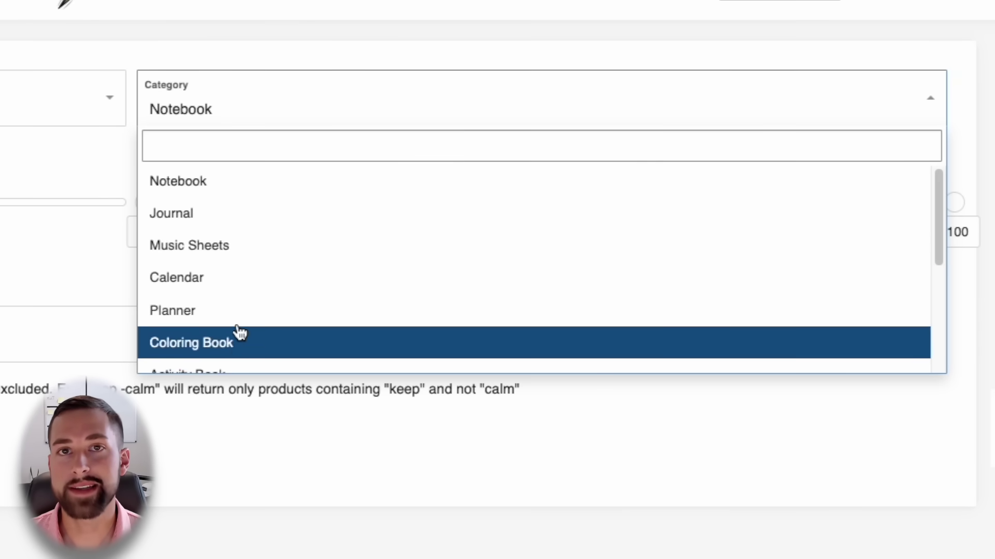
scroll(238, 335, down, 7)
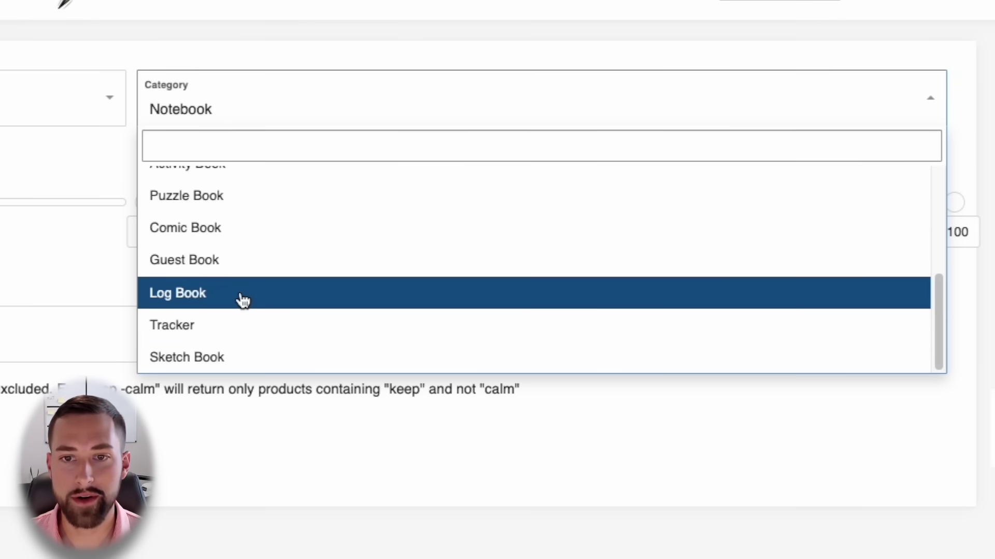
scroll(243, 301, up, 7)
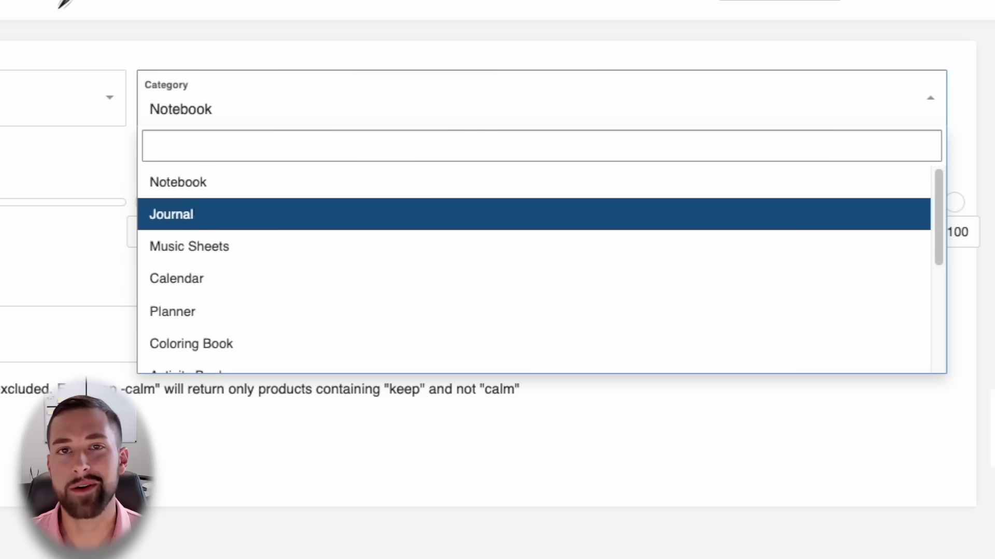
click(195, 213)
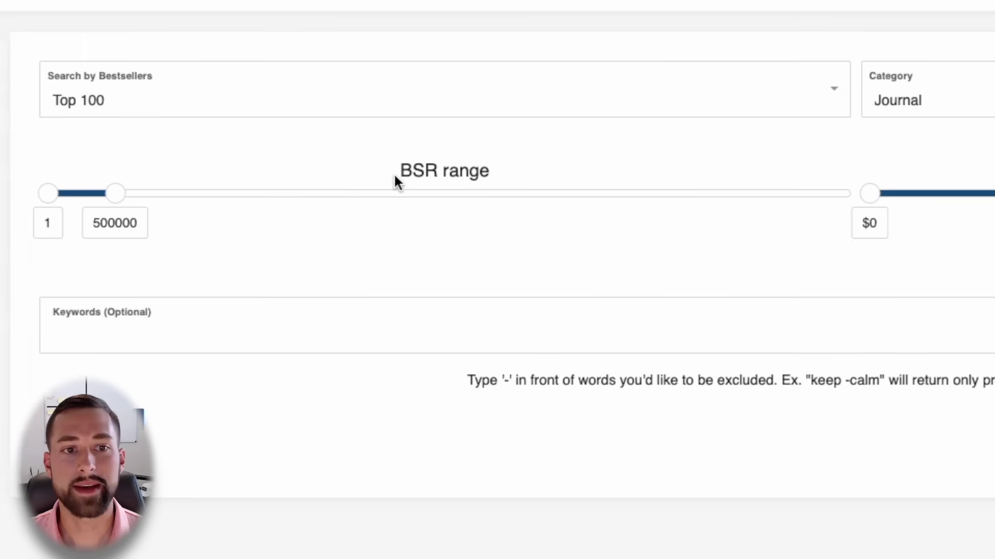
- Set the upper limit of the BSR range to 676809
drag(440, 173, 541, 177)
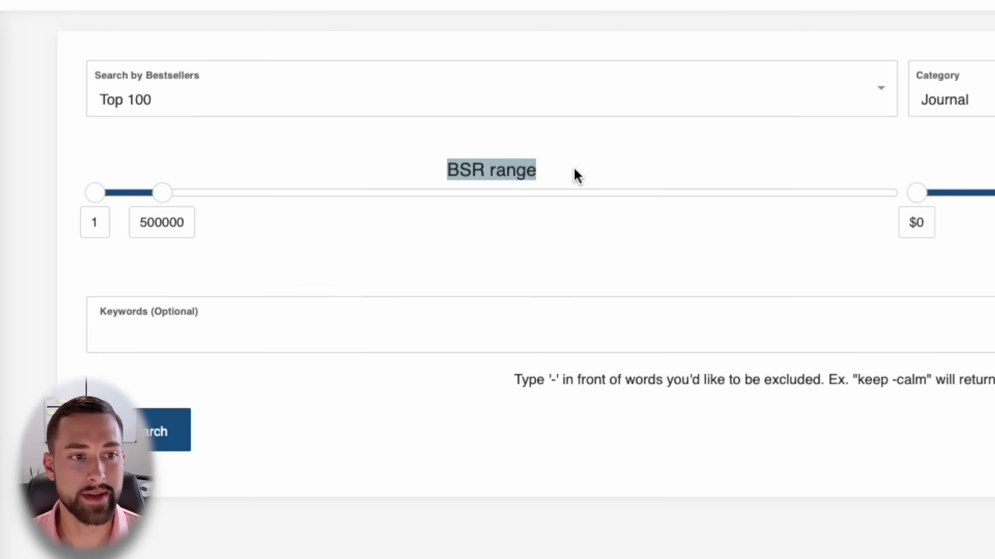
drag(169, 196, 962, 191)
drag(884, 210, 170, 210)
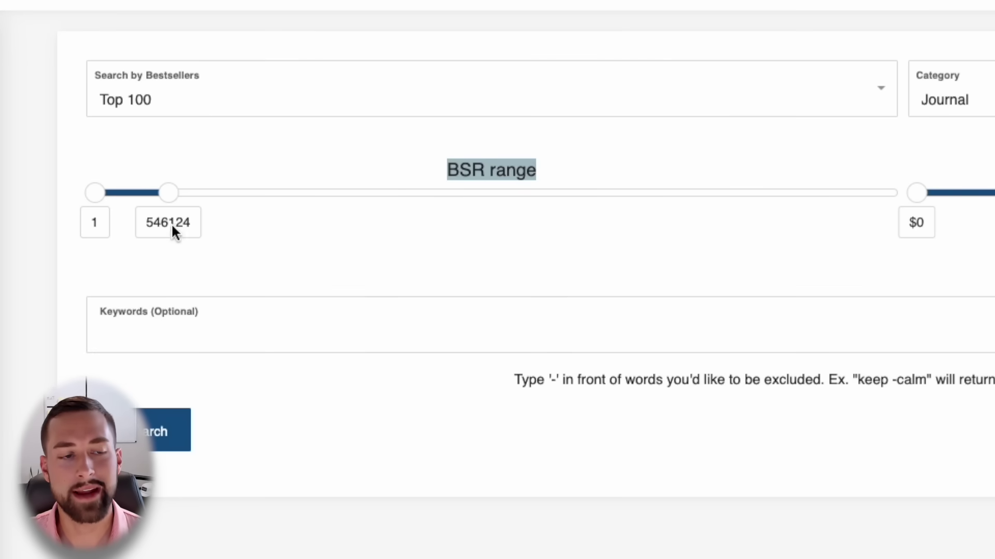
click(202, 192)
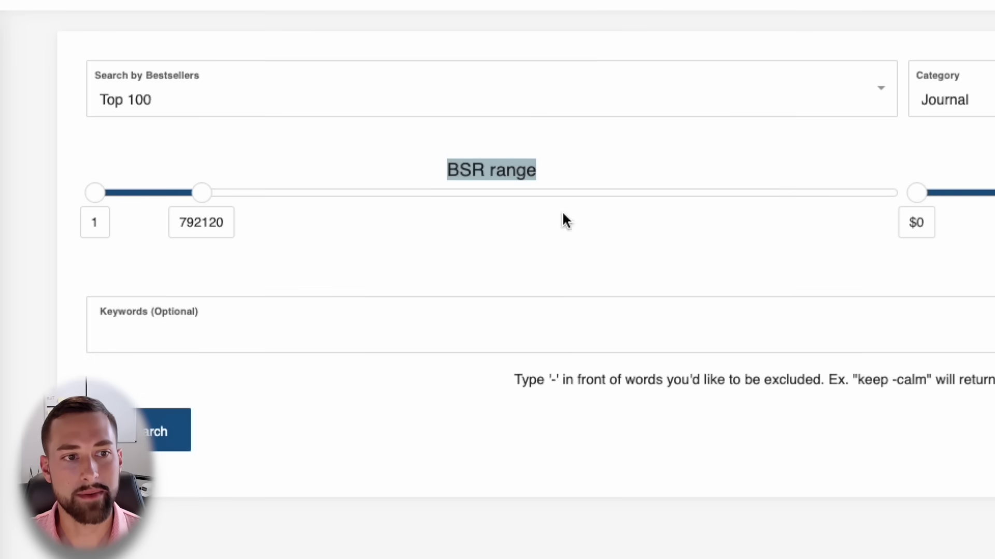
drag(188, 186, 182, 192)
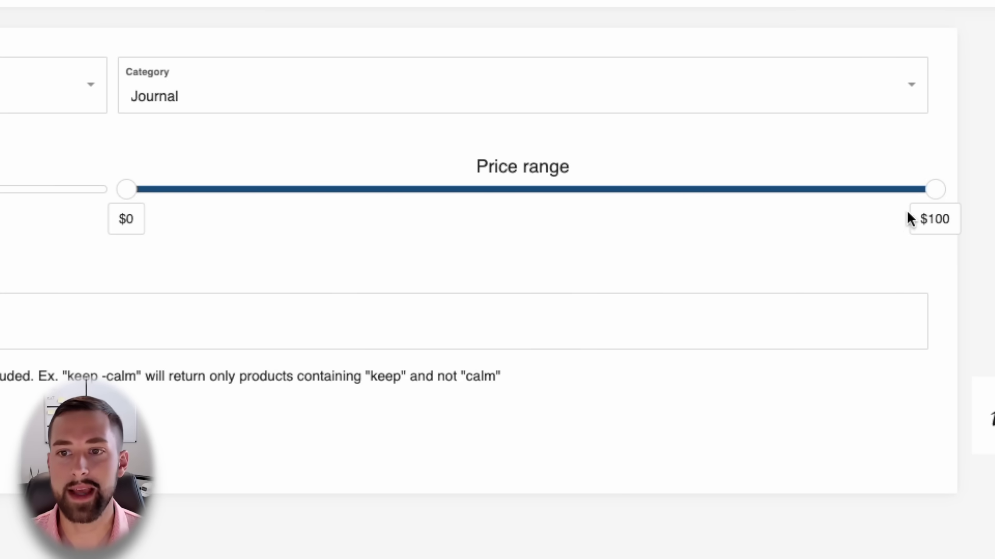
- Set the maximum price to $20 and run the bestseller search without keywords
drag(930, 192, 361, 202)
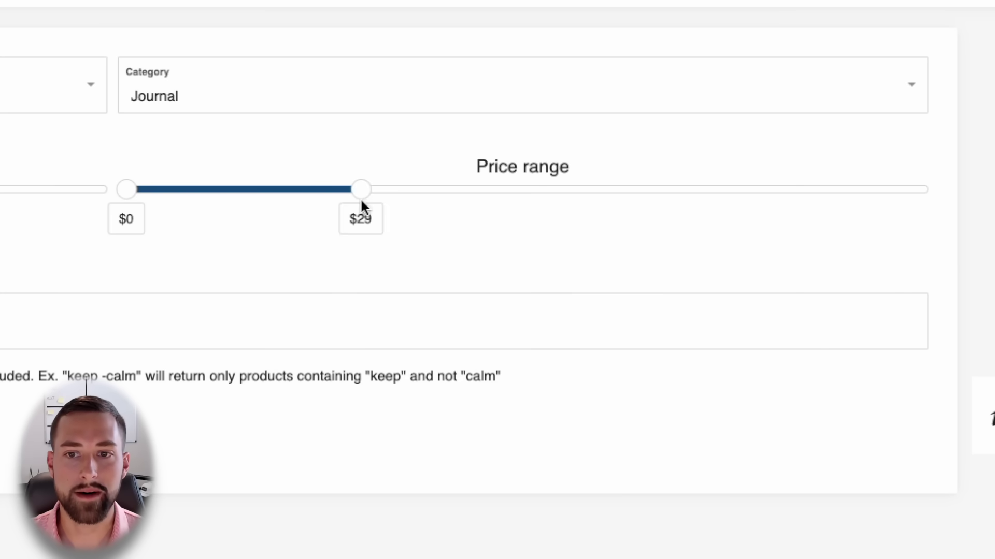
drag(323, 243, 291, 245)
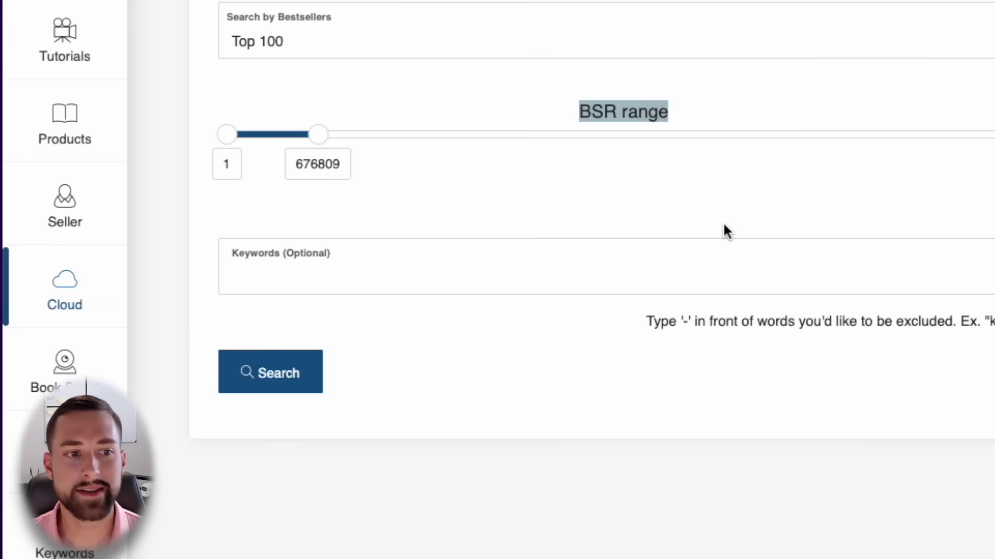
click(356, 279)
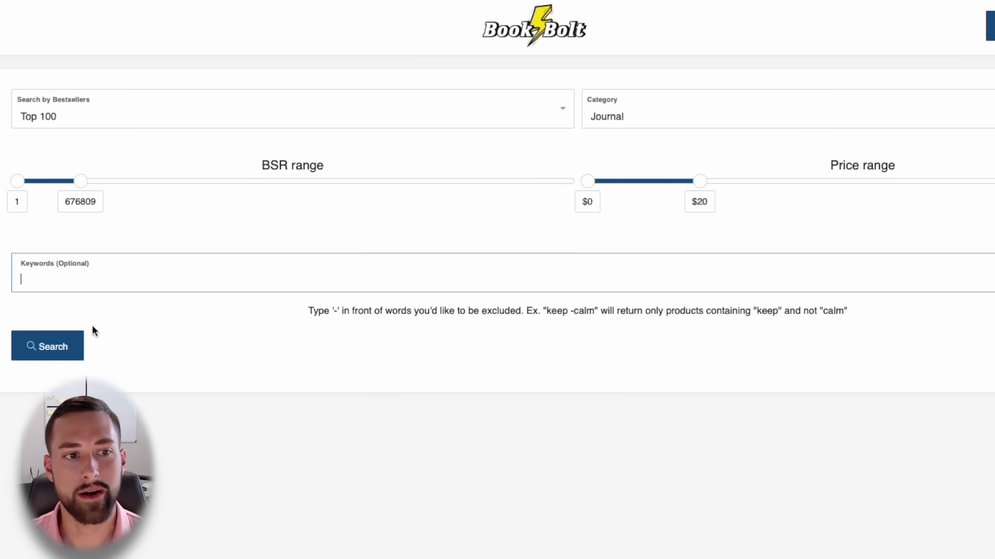
click(46, 353)
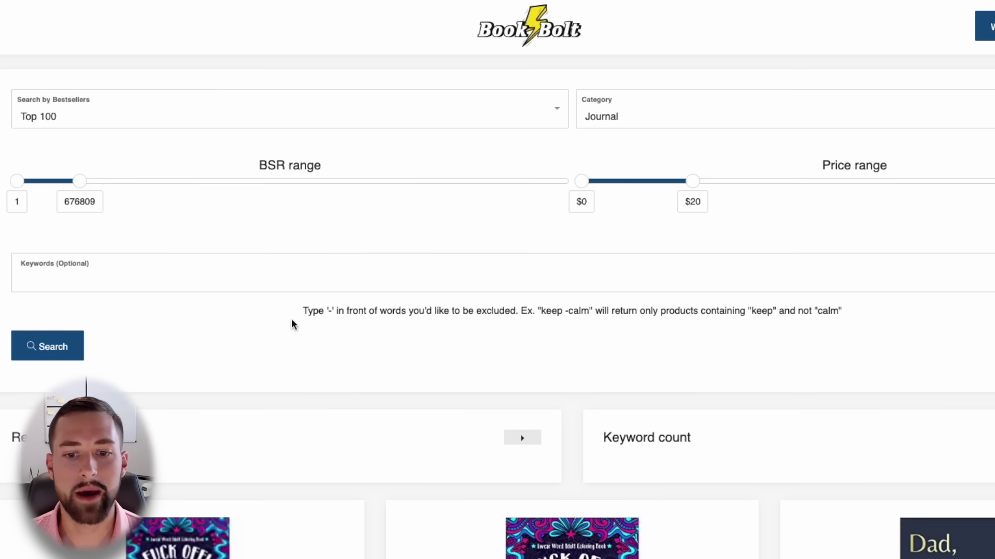
- Browse the journal search results, examining the covers, niches, prices, BSR and estimated monthly sales
scroll(290, 315, down, 8)
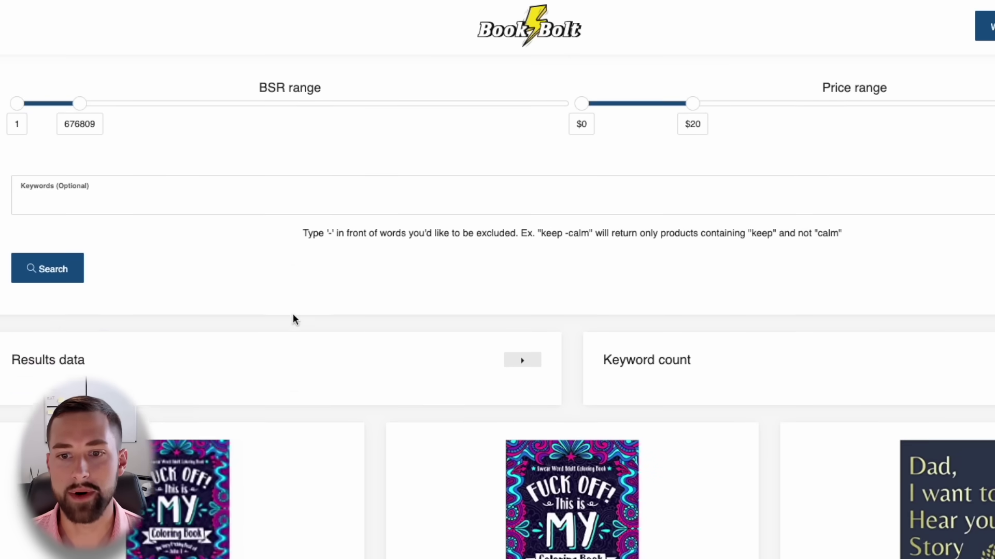
scroll(332, 312, down, 10)
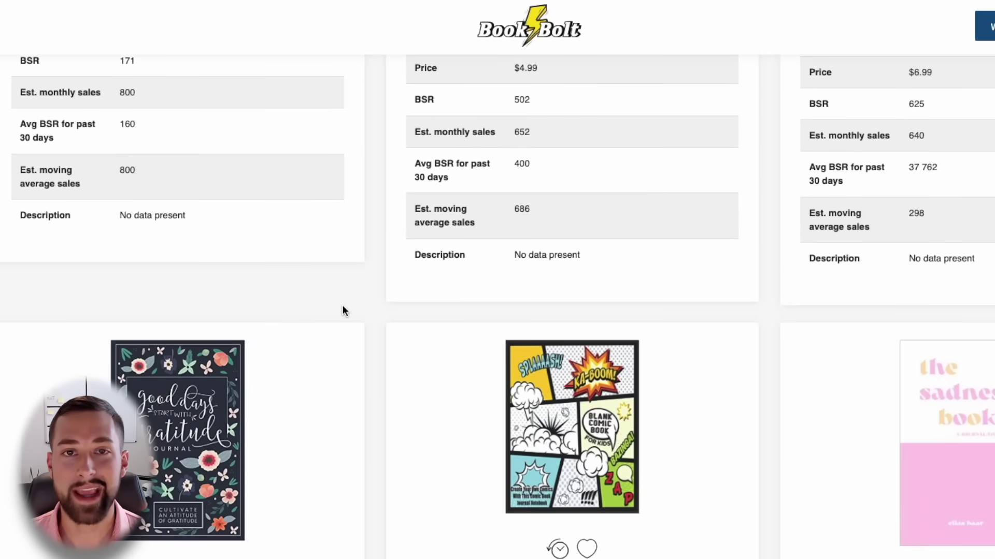
scroll(343, 310, down, 3)
scroll(343, 310, down, 7)
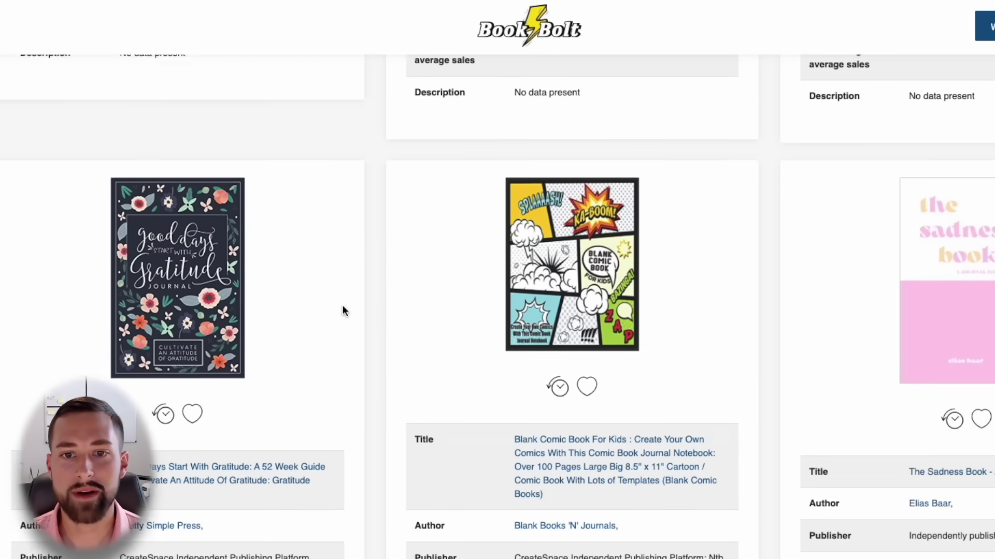
scroll(343, 310, down, 7)
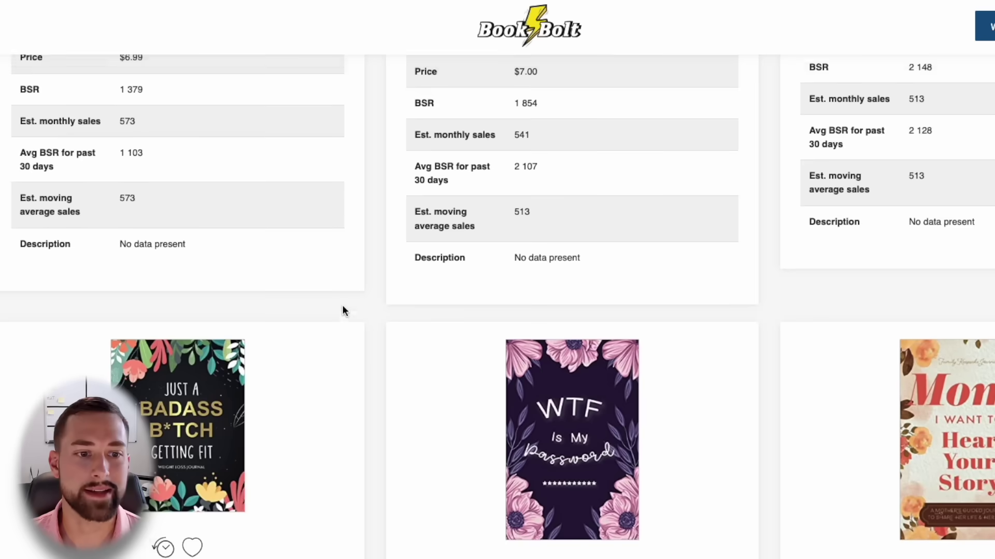
scroll(343, 309, down, 2)
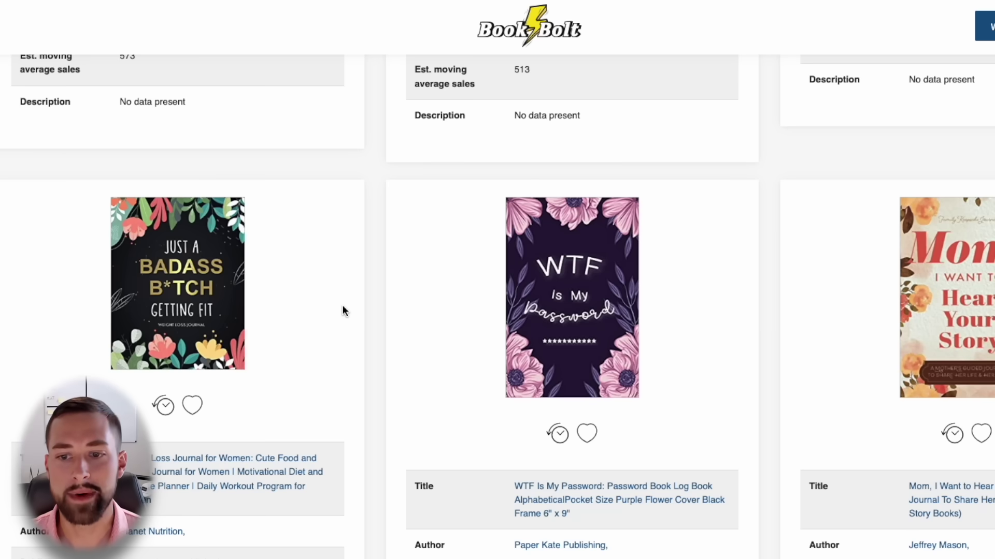
scroll(343, 307, down, 6)
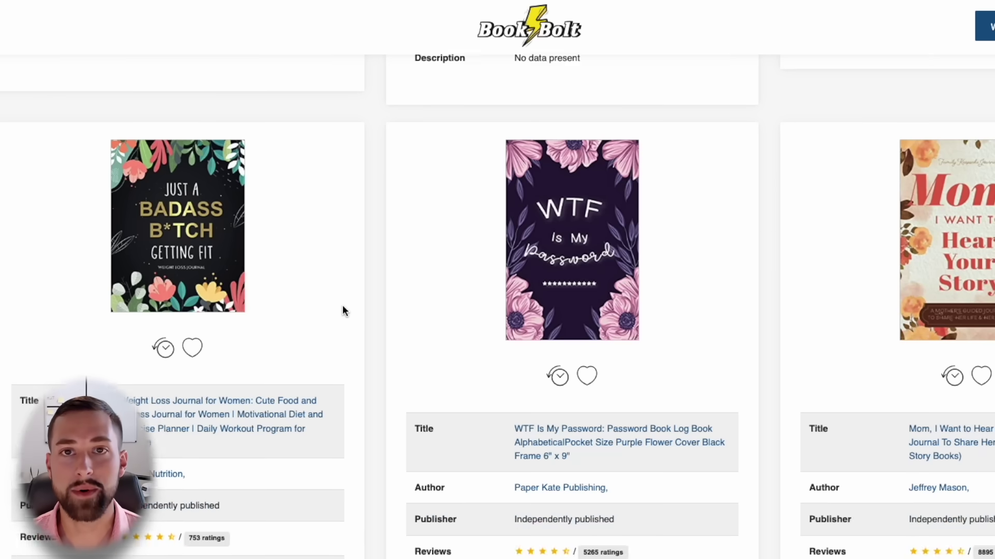
scroll(342, 309, down, 7)
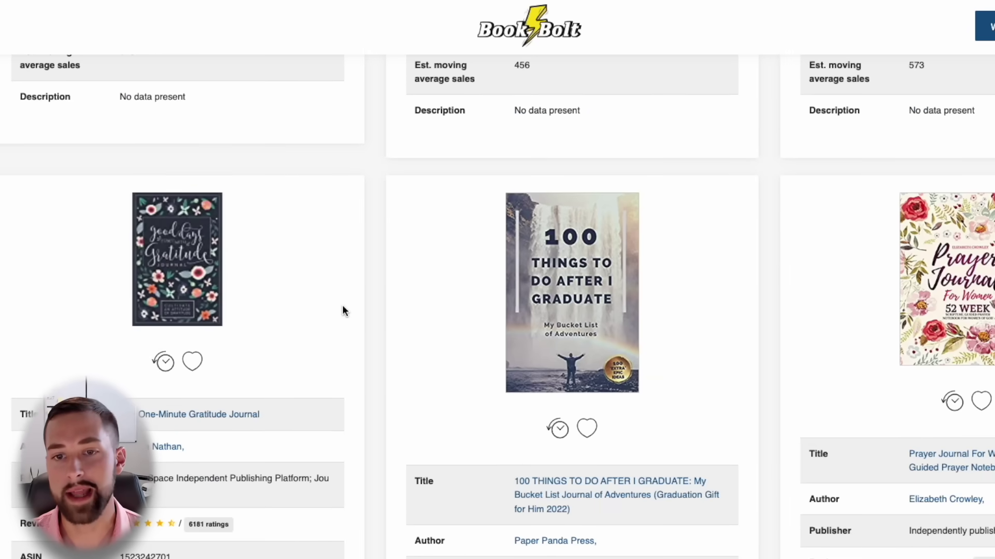
scroll(342, 311, down, 12)
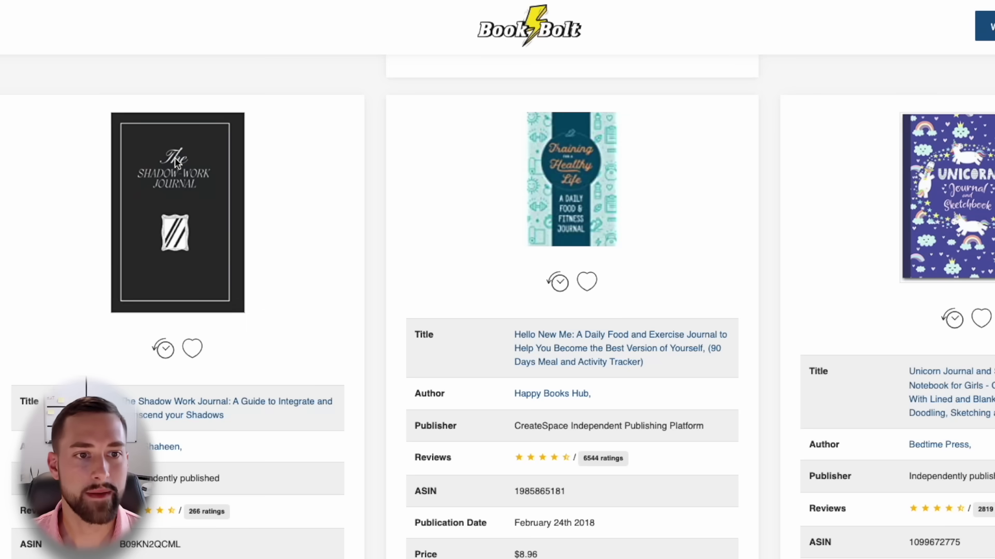
- Check the BSR of The Shadow Work Journal in its product details
scroll(272, 224, down, 4)
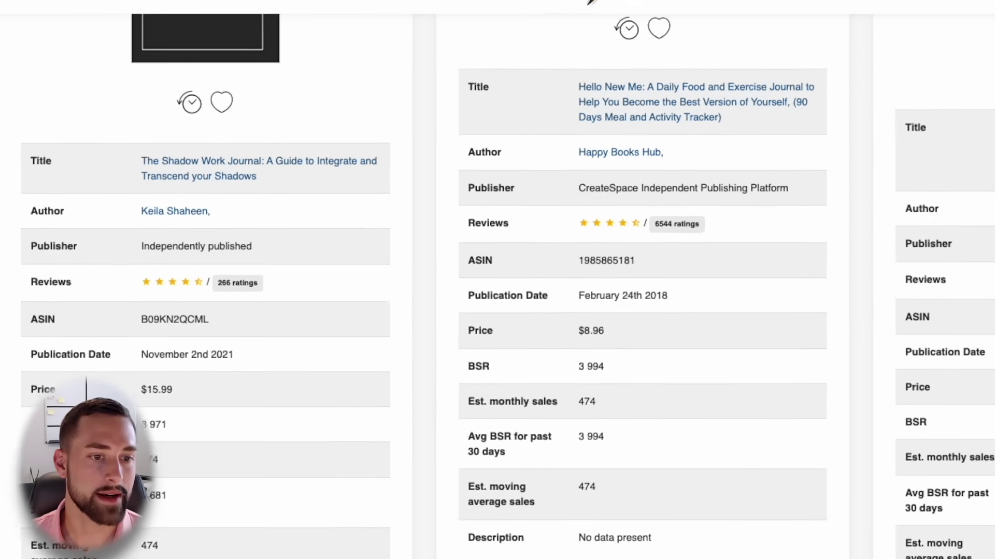
drag(142, 424, 175, 426)
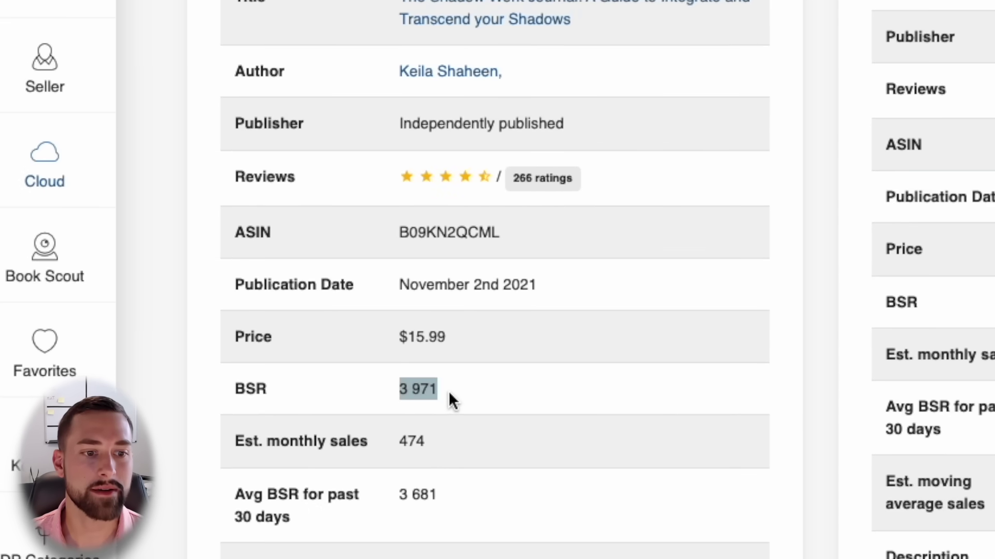
click(175, 427)
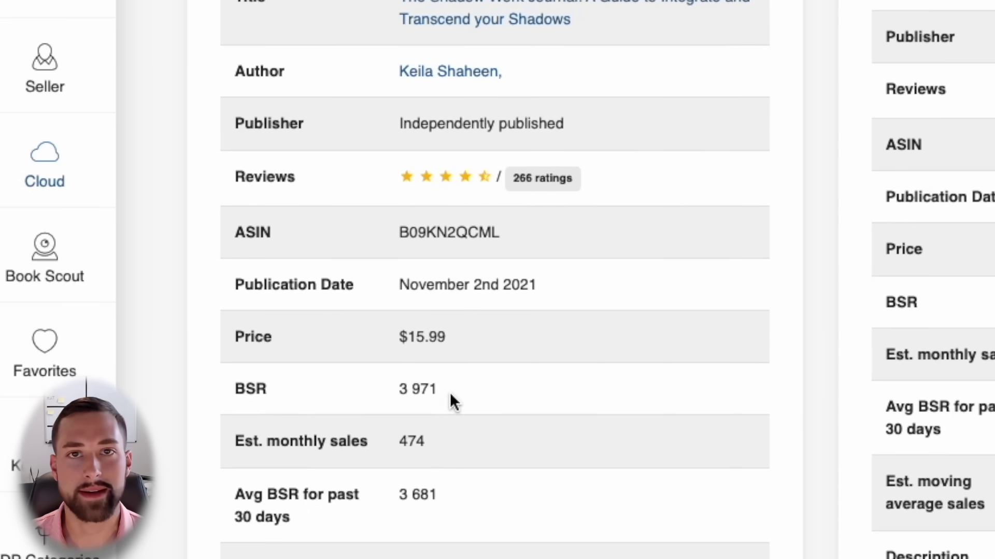
- Calculate The Shadow Work Journal's monthly revenue in Calculator by multiplying its 15.99 price by 474 estimated monthly sales
double_click(420, 440)
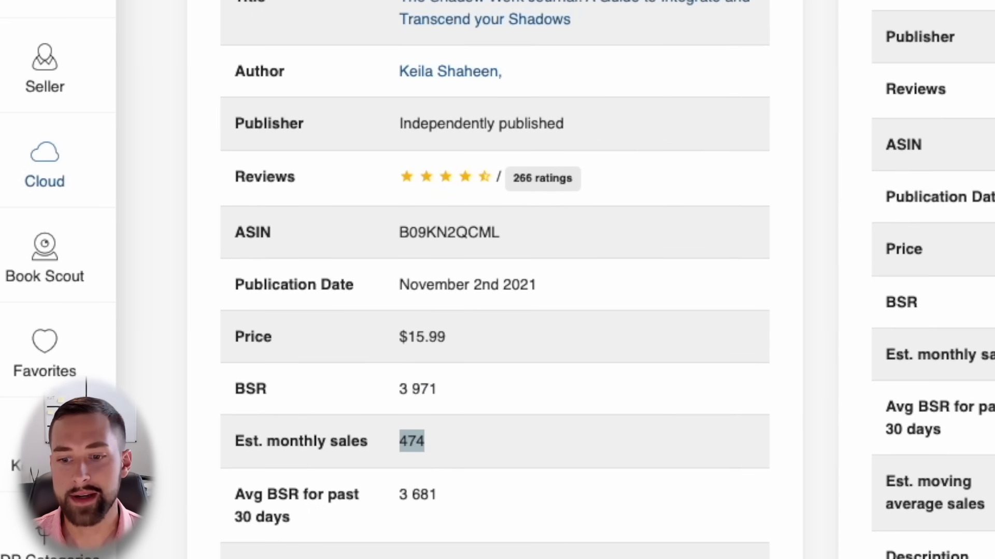
drag(992, 26, 779, 61)
text(15)
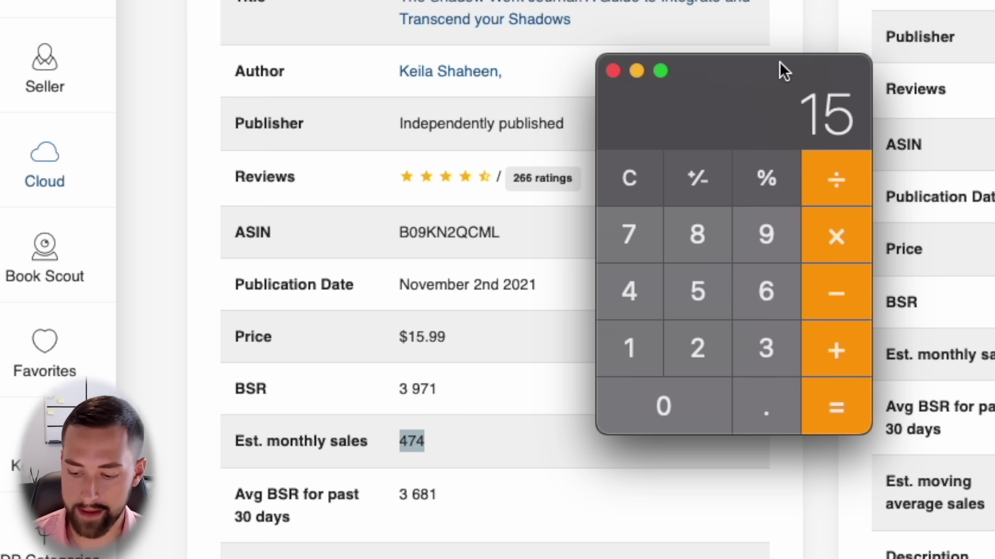
text(.99*474)
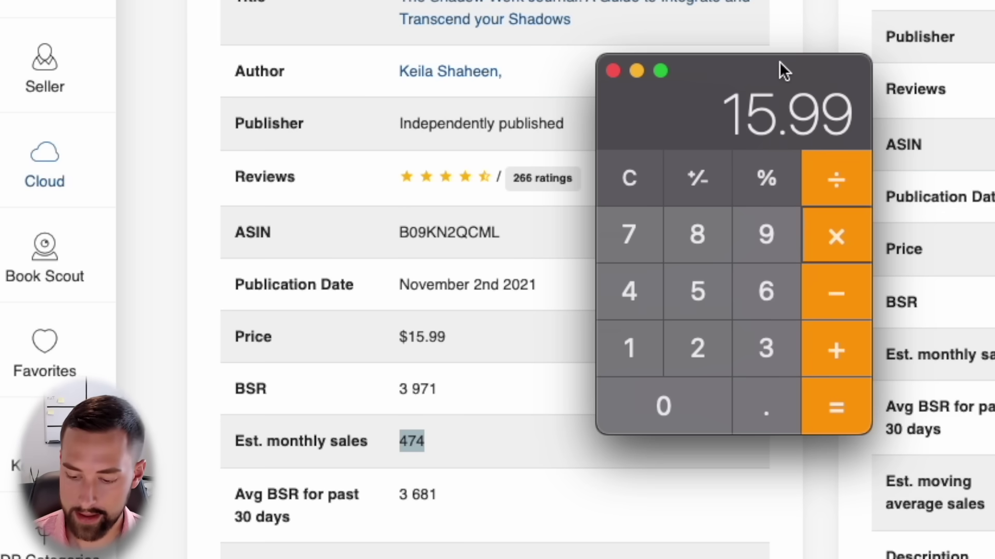
key(Return)
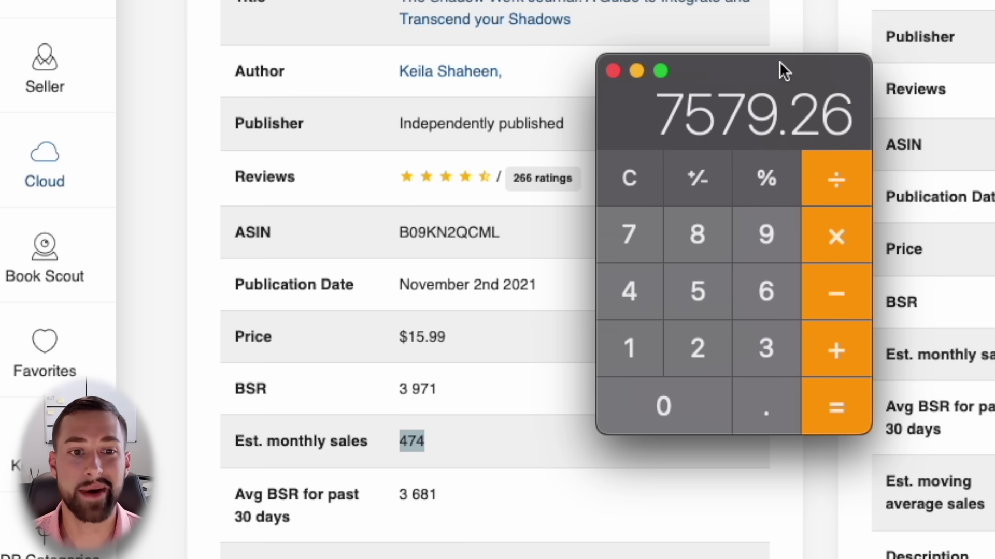
click(614, 71)
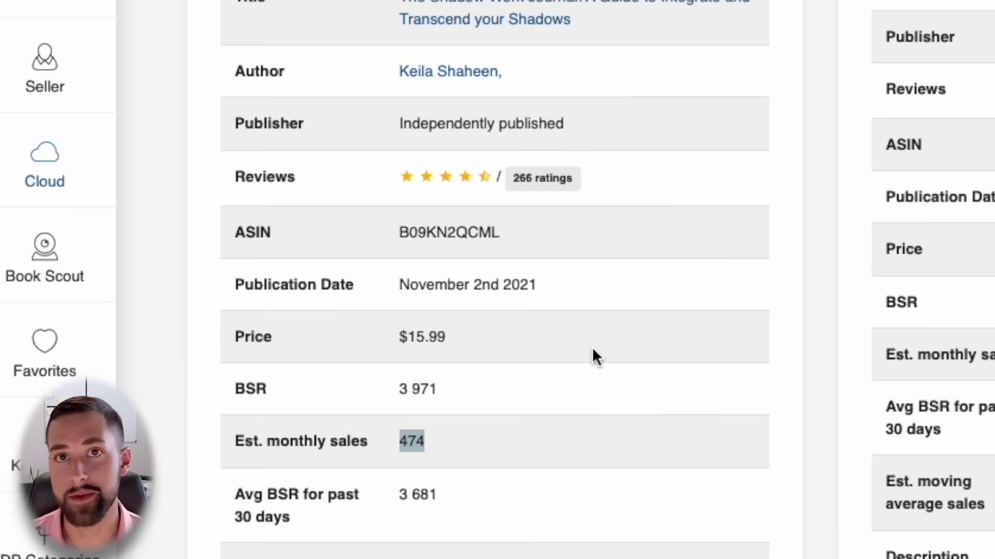
click(567, 394)
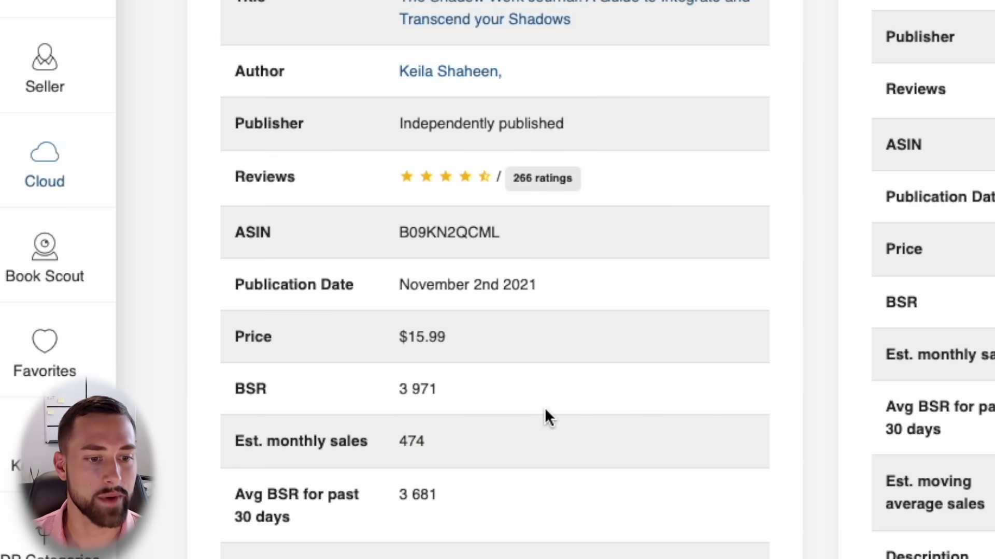
- Find the From Tiny Seeds Grow Mighty Trees notebook in the results and check its price, BSR and estimated monthly sales
scroll(542, 413, down, 1)
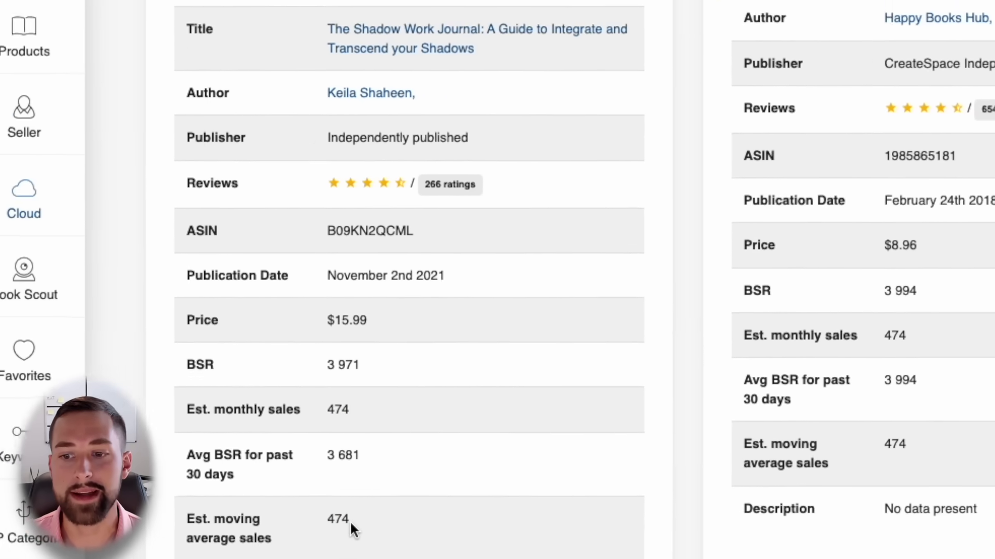
scroll(170, 507, down, 5)
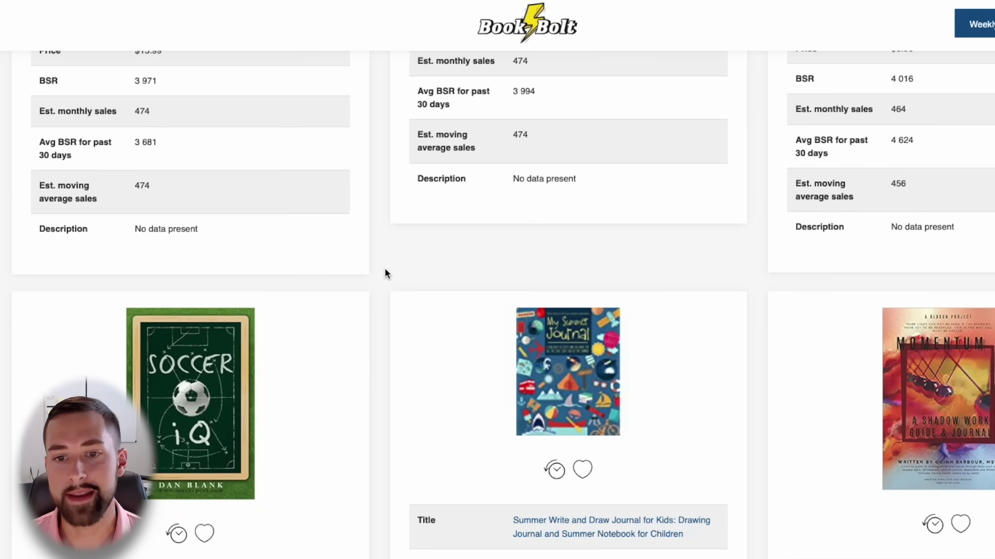
scroll(385, 269, down, 5)
scroll(384, 268, down, 10)
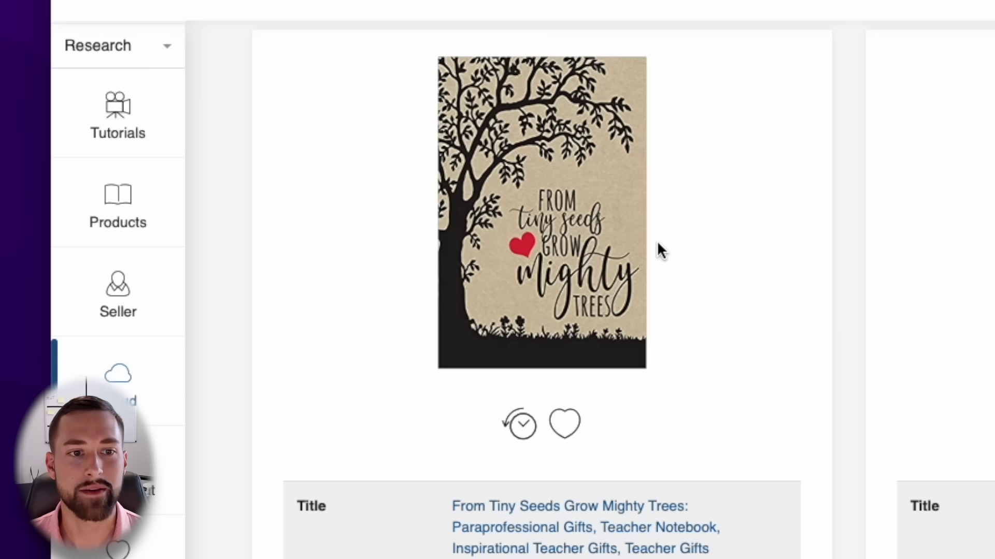
scroll(638, 342, down, 8)
scroll(658, 238, down, 1)
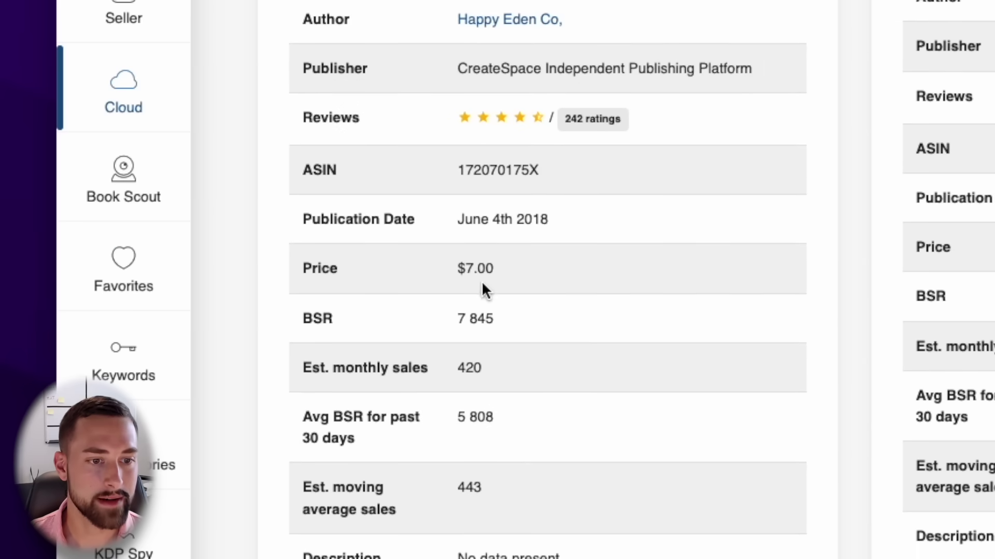
drag(494, 280, 436, 276)
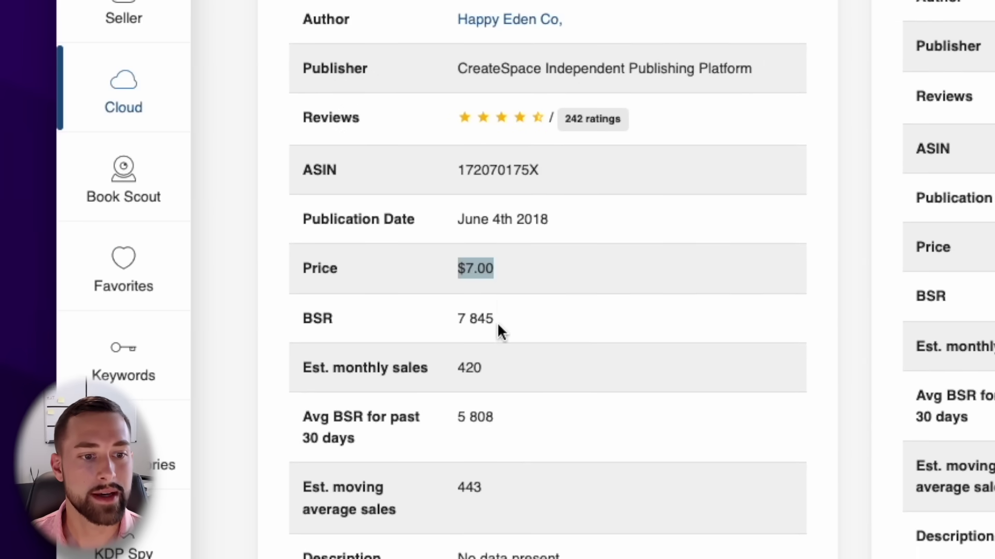
drag(498, 325, 443, 325)
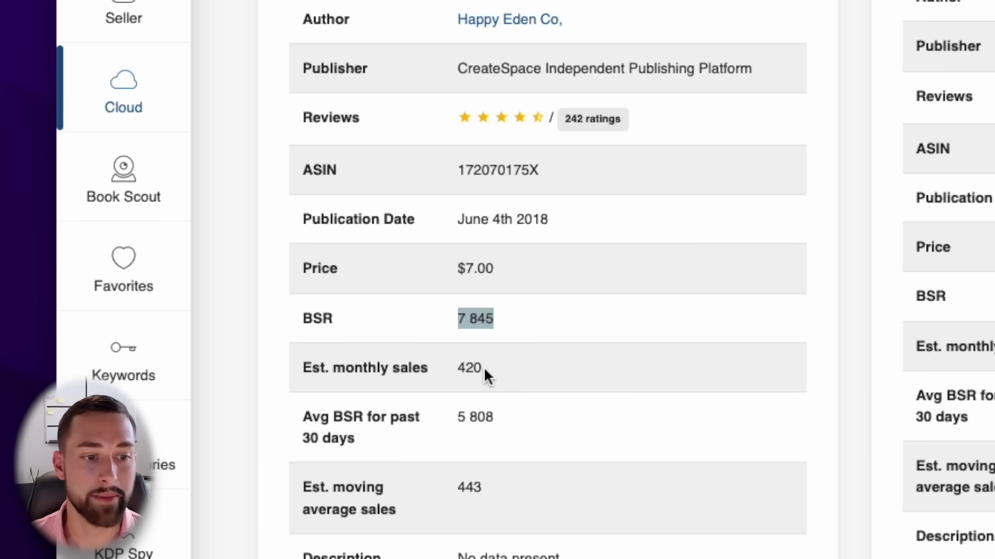
drag(484, 368, 445, 376)
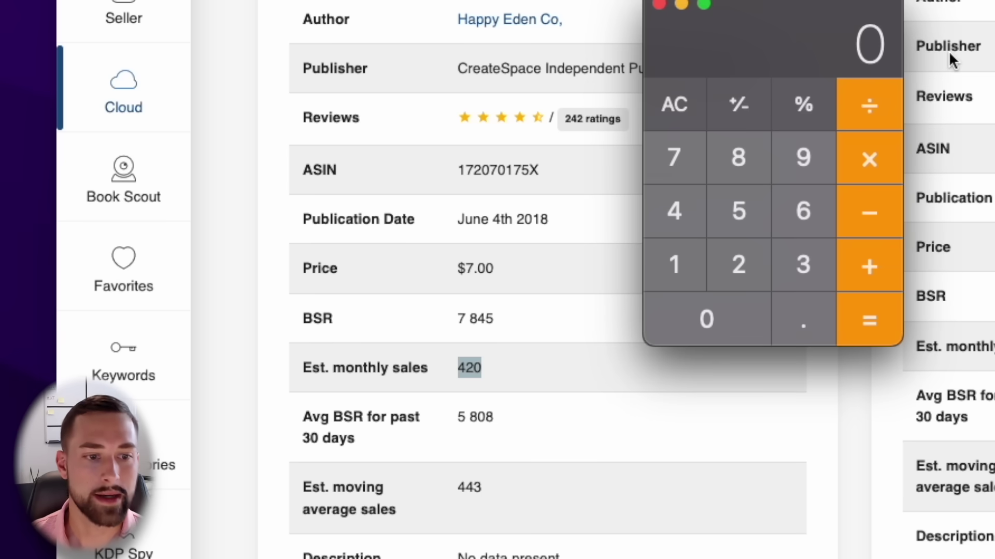
- Calculate the teacher notebook's monthly revenue in Calculator by multiplying 7 by 420, and close the calculator
text(7*4)
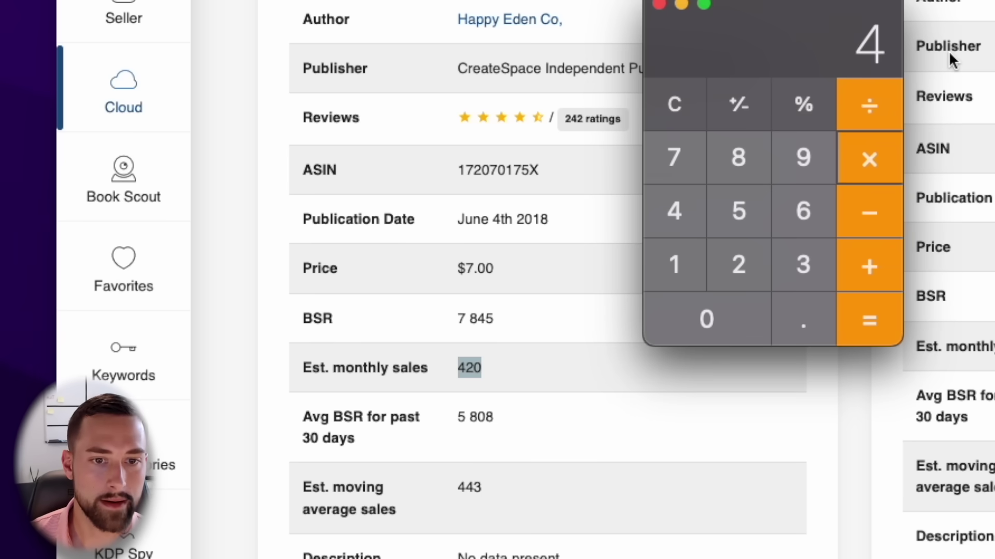
text(20)
key(Return)
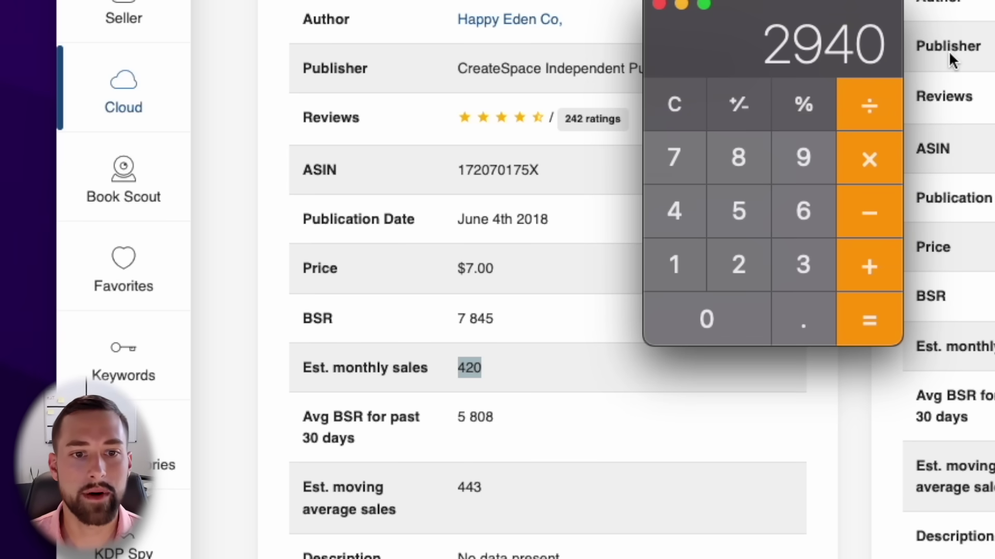
click(658, 4)
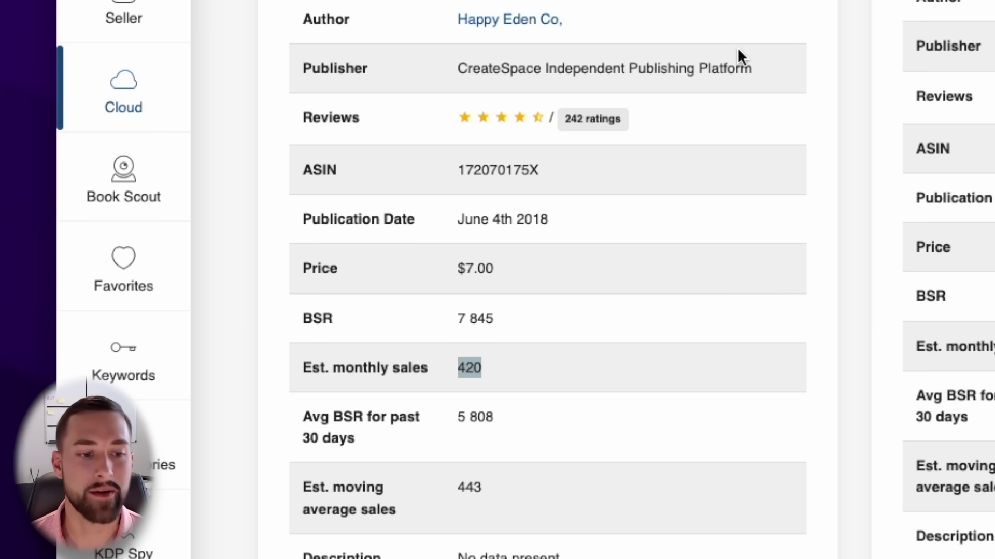
- Open the From Tiny Seeds Grow Mighty Trees notebook's Amazon listing and examine the keywords used in its title
scroll(679, 41, up, 5)
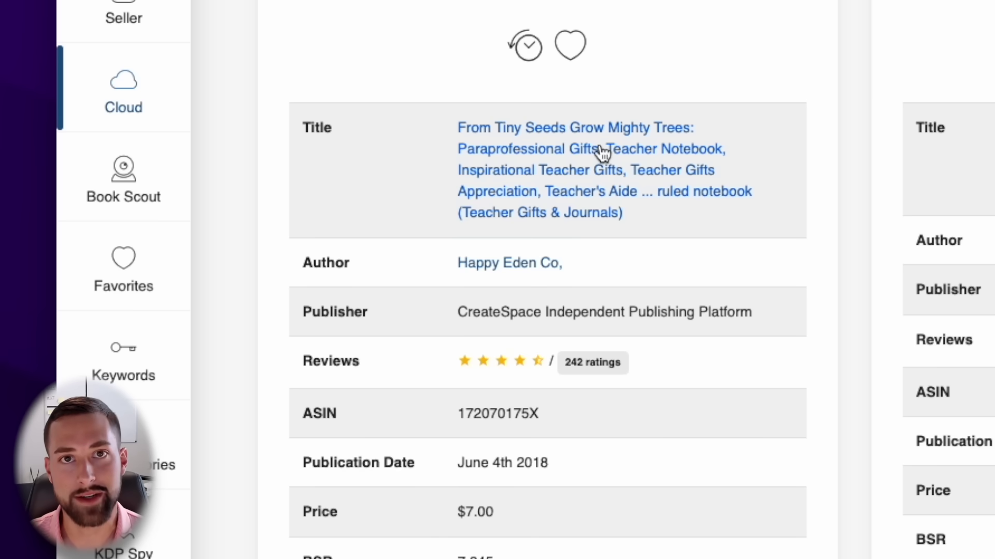
click(602, 151)
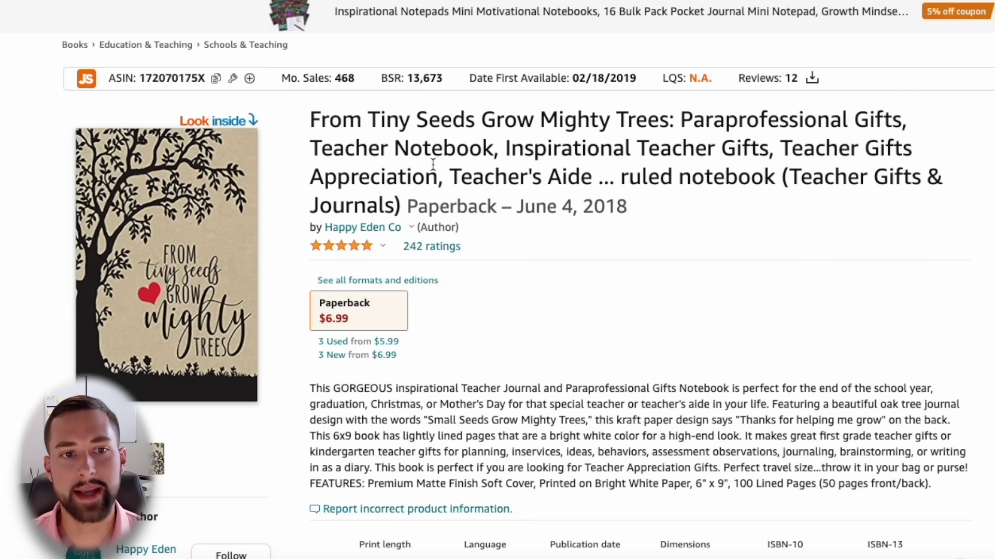
drag(318, 129, 680, 120)
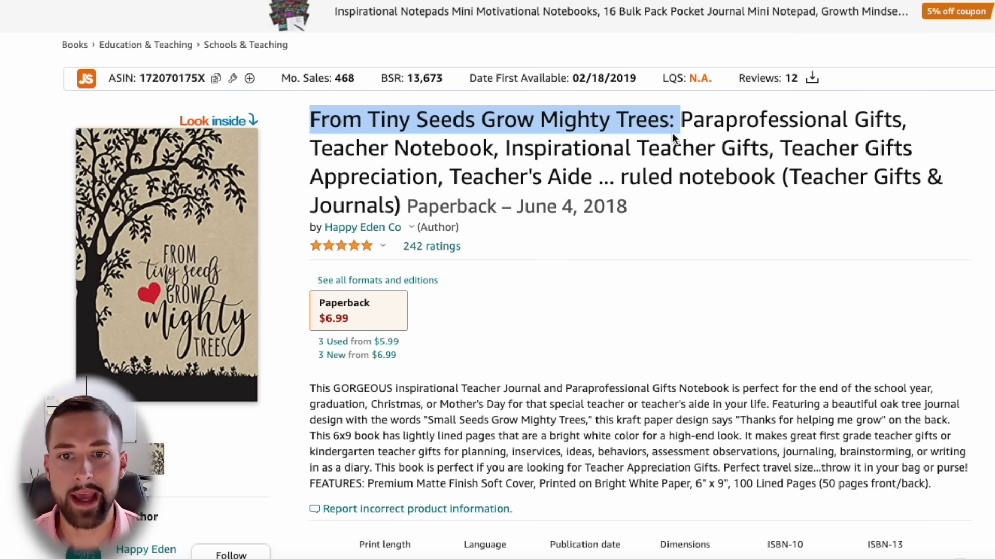
click(879, 117)
double_click(879, 118)
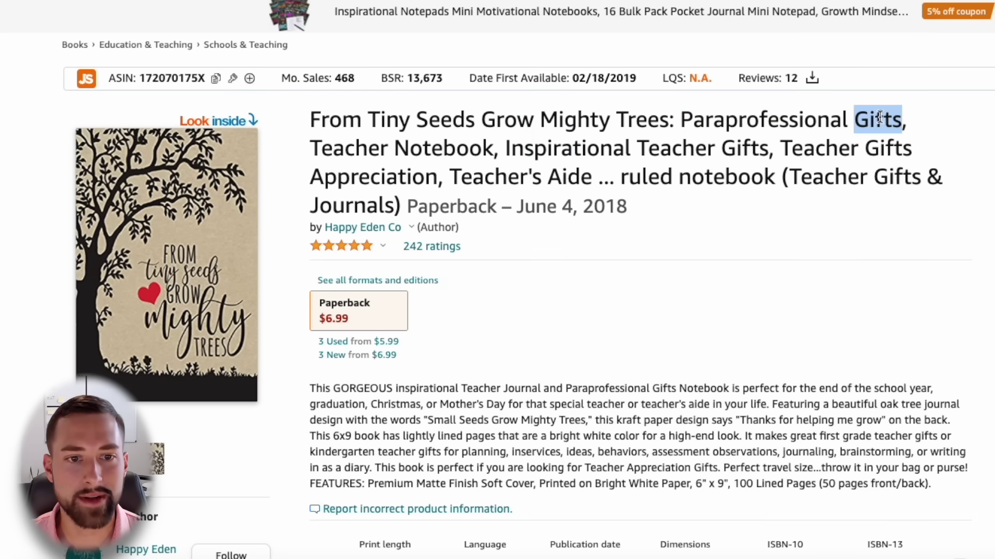
drag(315, 150, 373, 206)
click(412, 170)
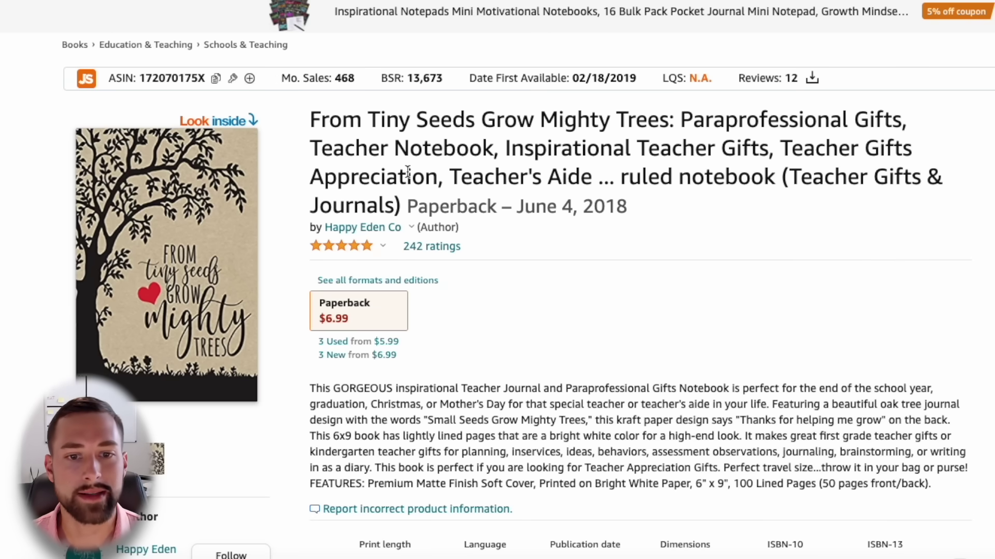
- Look through the notebook's sample from the front cover and interior pages to the back cover, and close the preview
click(202, 202)
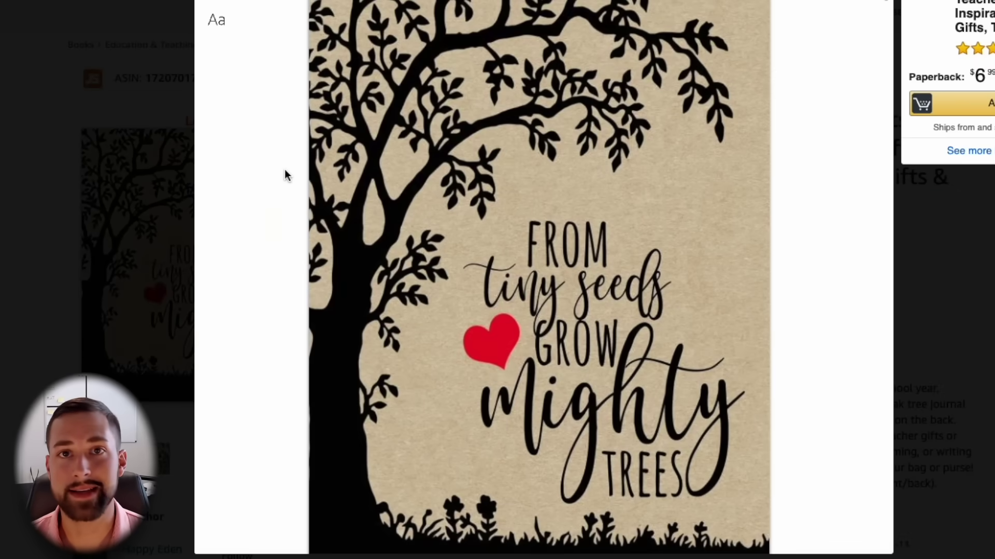
scroll(287, 175, down, 2)
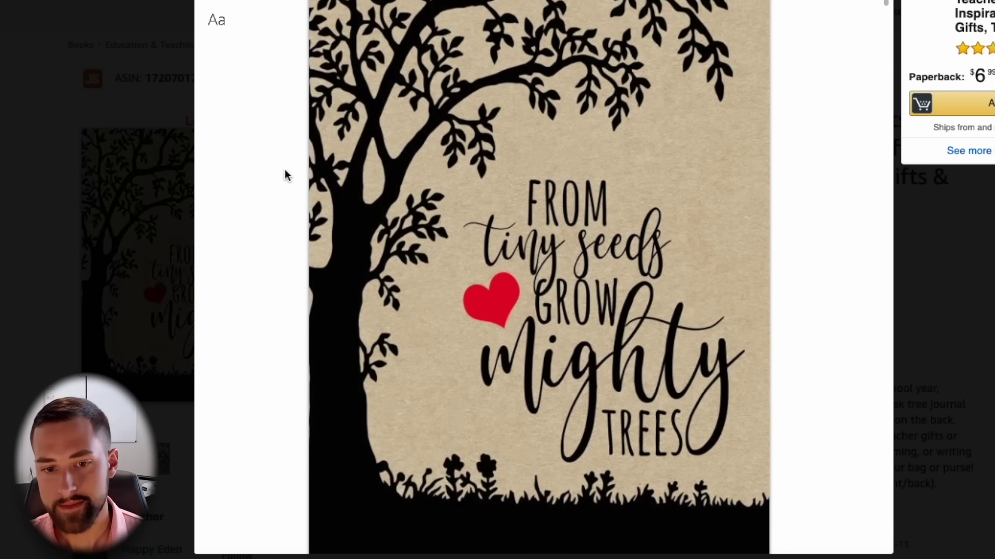
scroll(286, 175, down, 8)
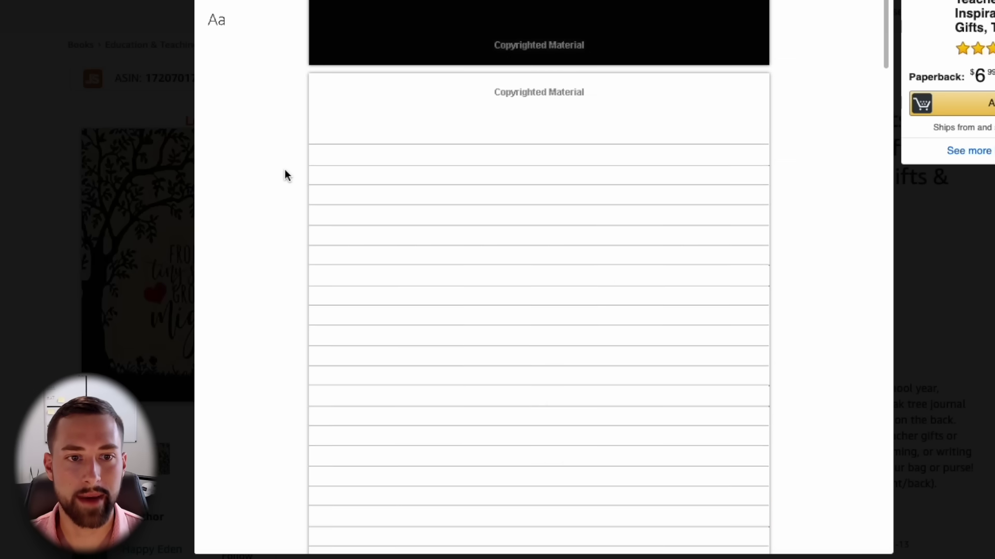
scroll(551, 106, down, 15)
scroll(559, 125, down, 10)
scroll(563, 126, down, 15)
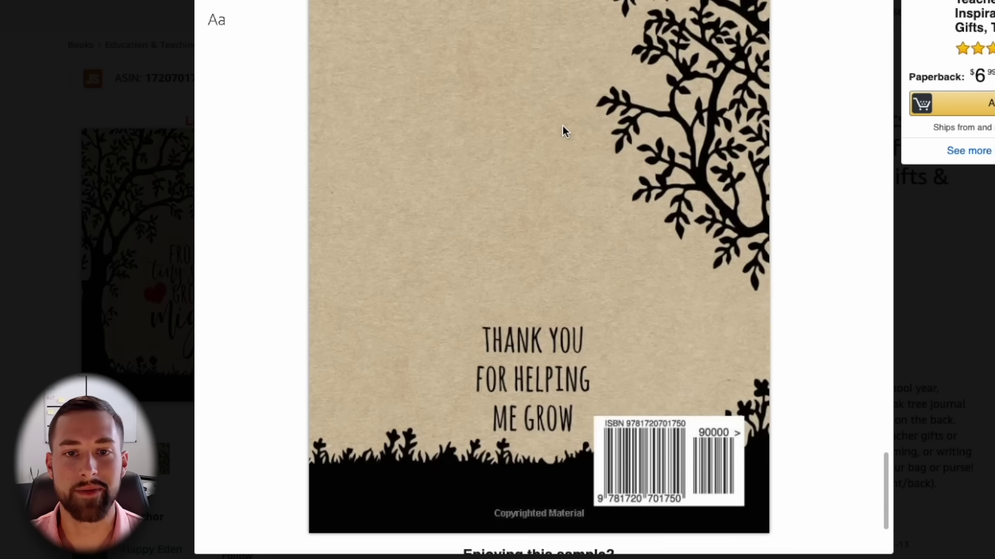
click(989, 233)
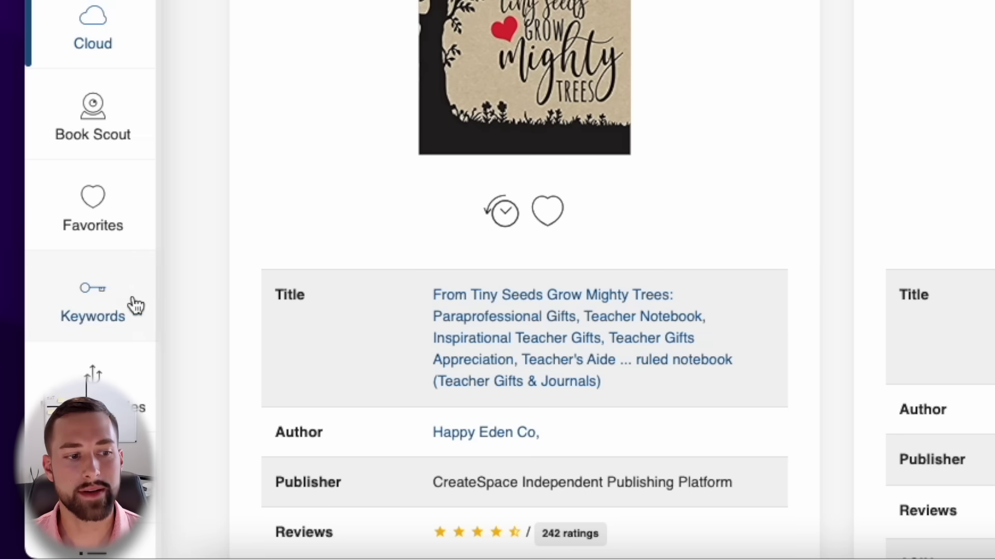
- Run a search for "teach gift journal" in Book Bolt's keyword research tool
click(105, 307)
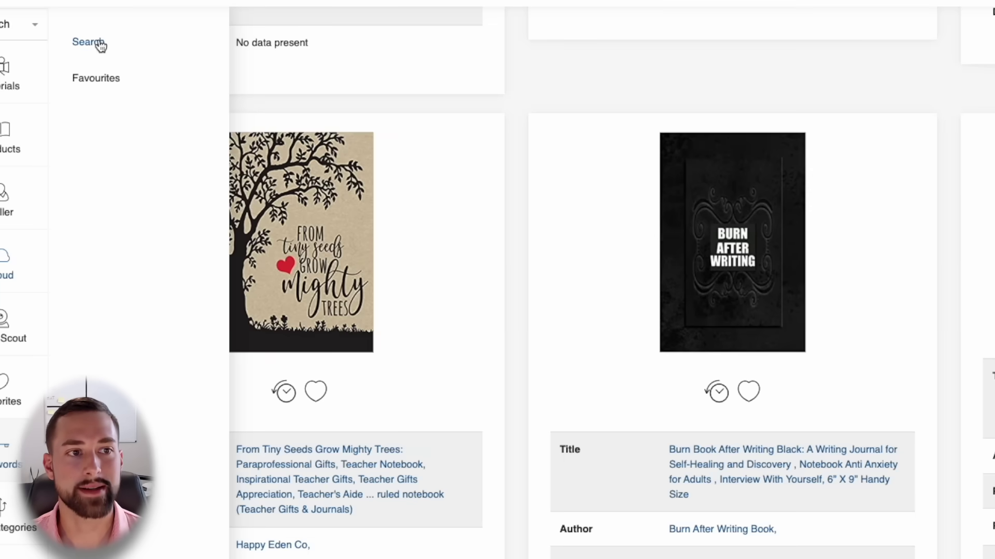
click(100, 45)
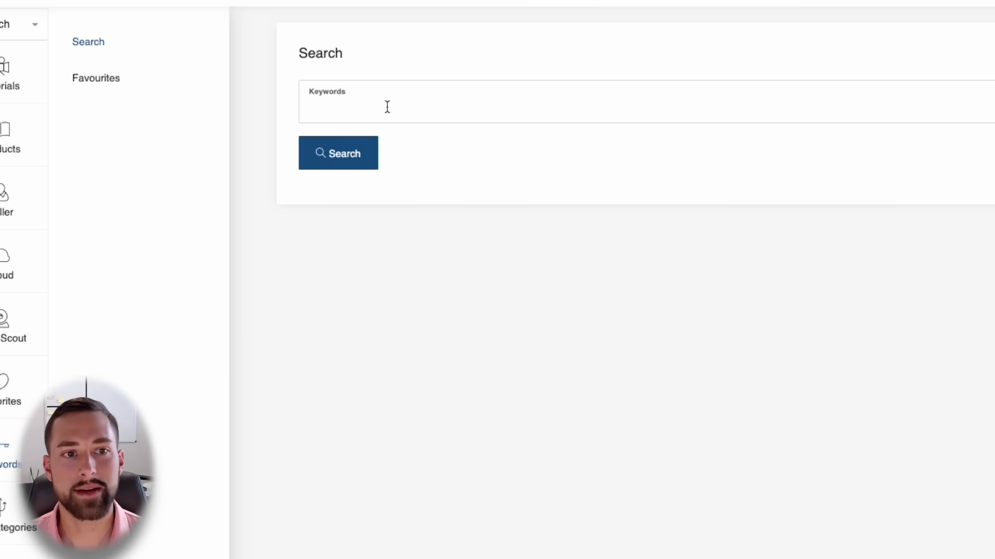
click(386, 107)
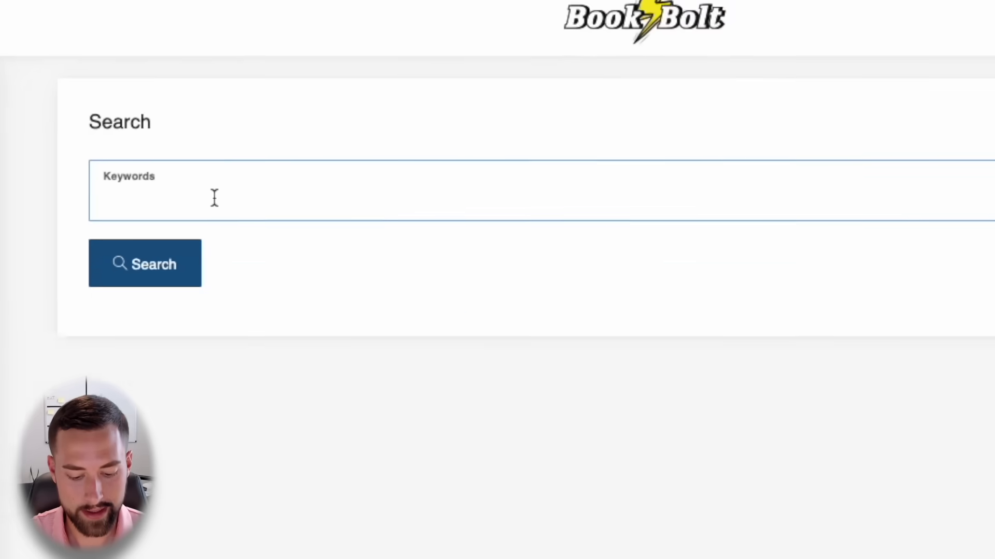
text(teach git)
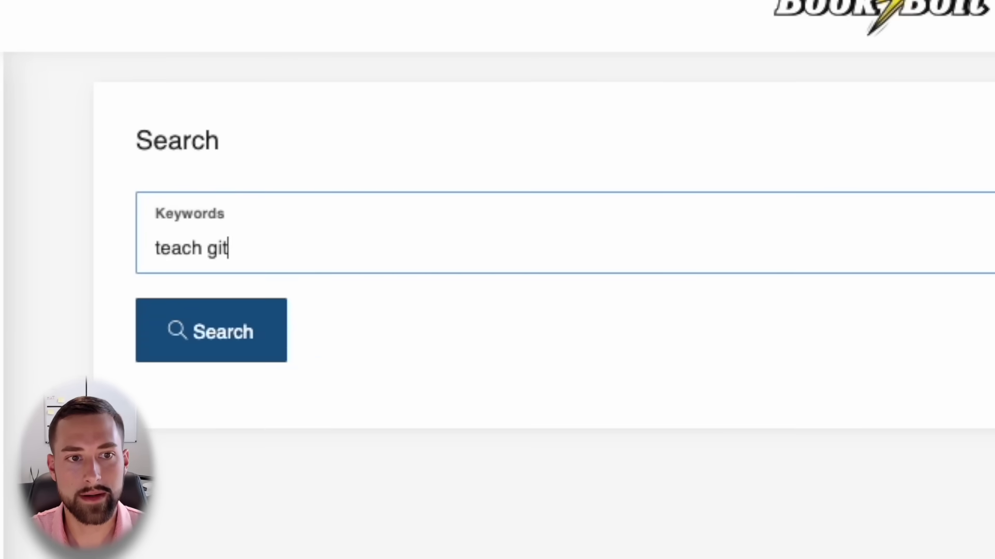
key(BackSpace)
text(ft journal)
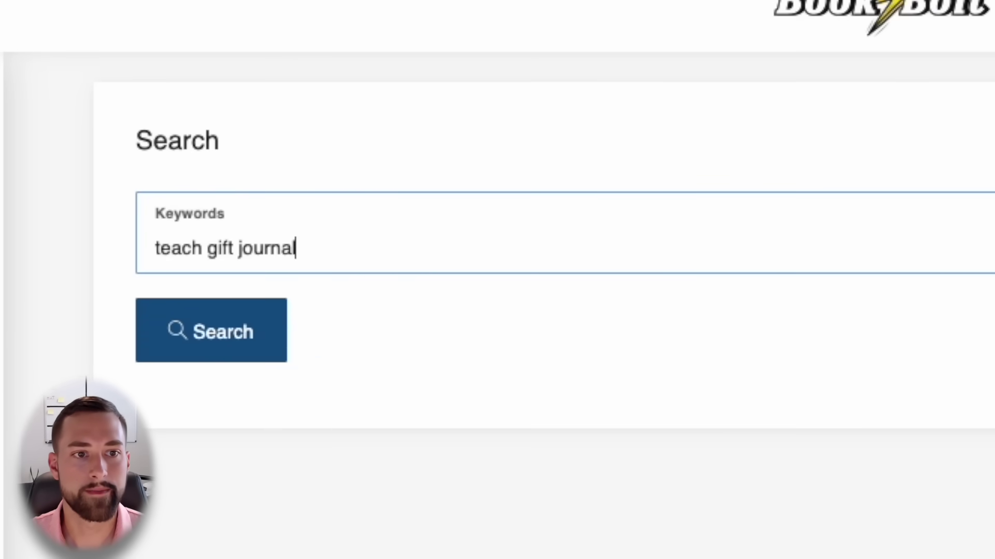
click(221, 352)
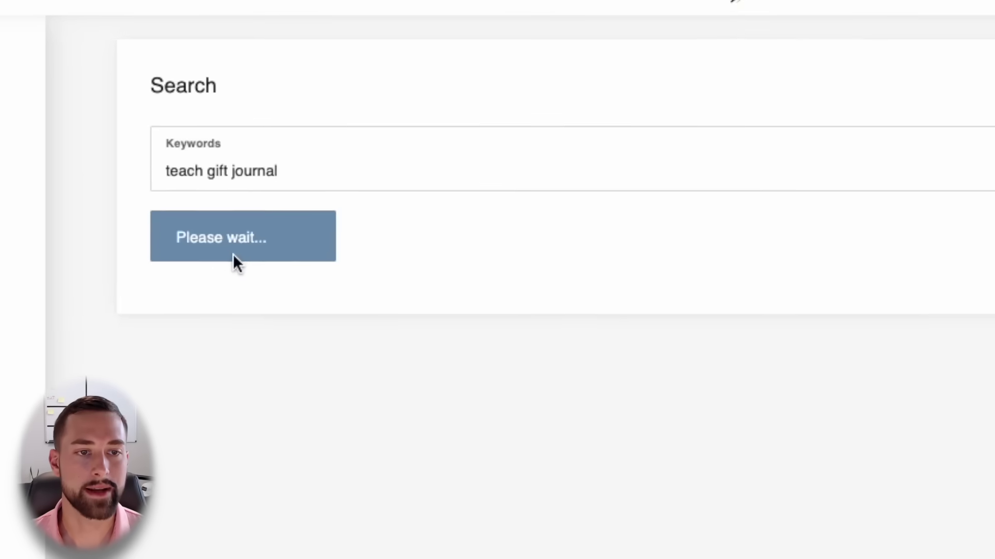
- Sort the keyword results by Amazon search volume from highest to lowest
scroll(196, 155, down, 4)
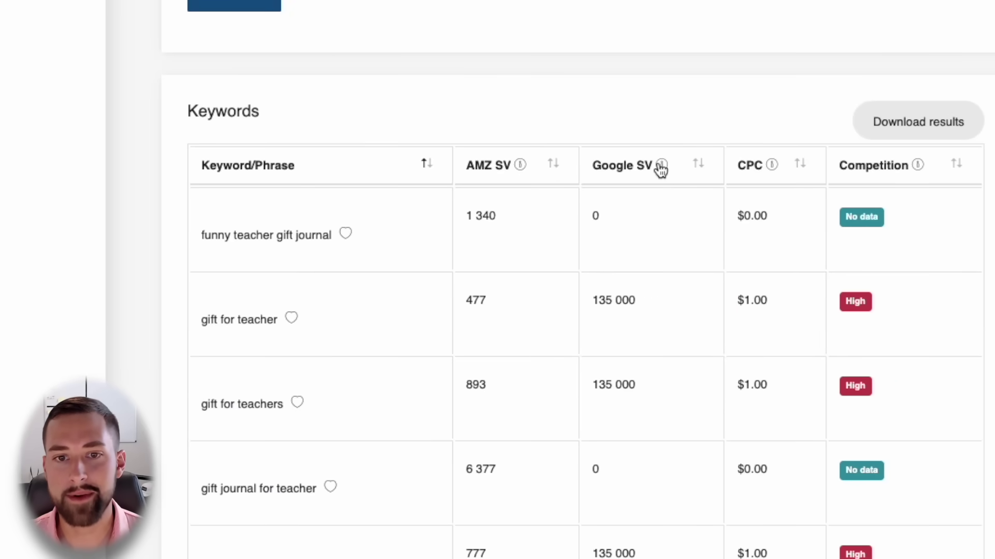
click(556, 171)
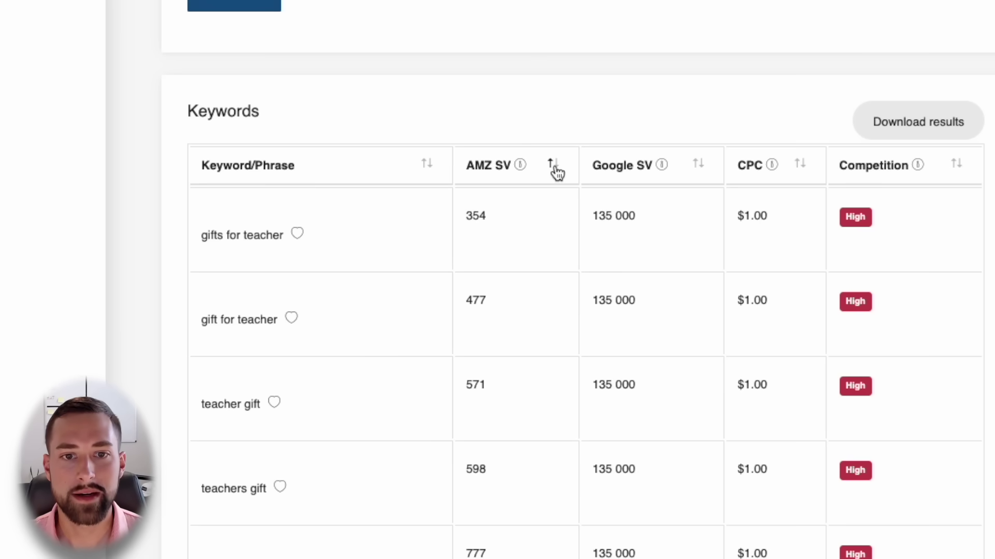
click(556, 171)
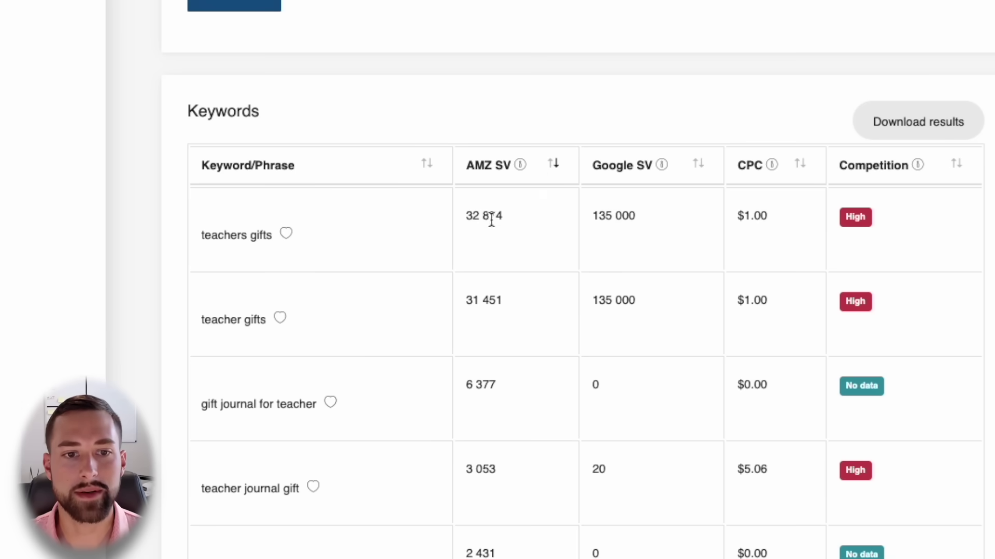
- Examine the Amazon search volumes of the teacher gift keywords, including "teachers gifts", "teacher gifts" and "gift journal for teacher"
drag(497, 217, 449, 220)
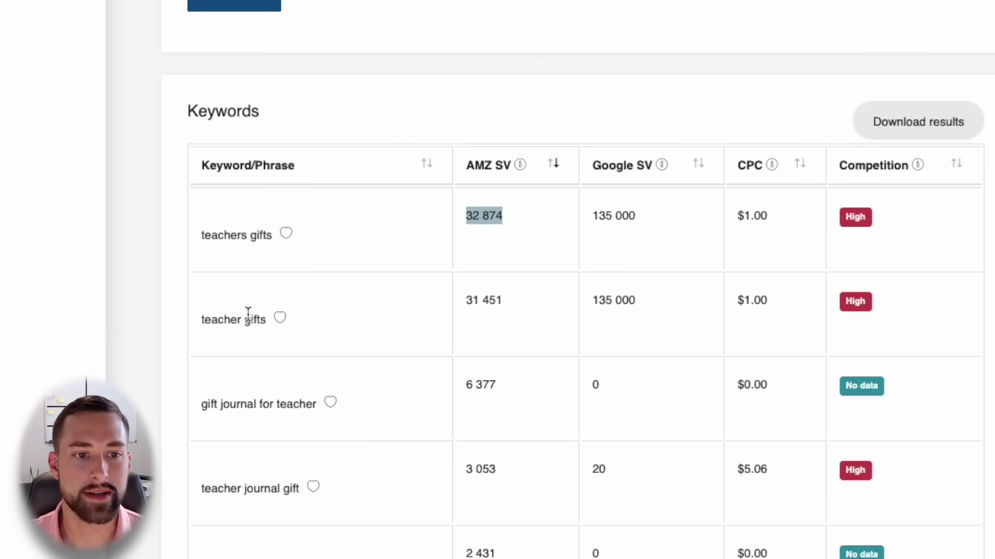
scroll(468, 400, down, 1)
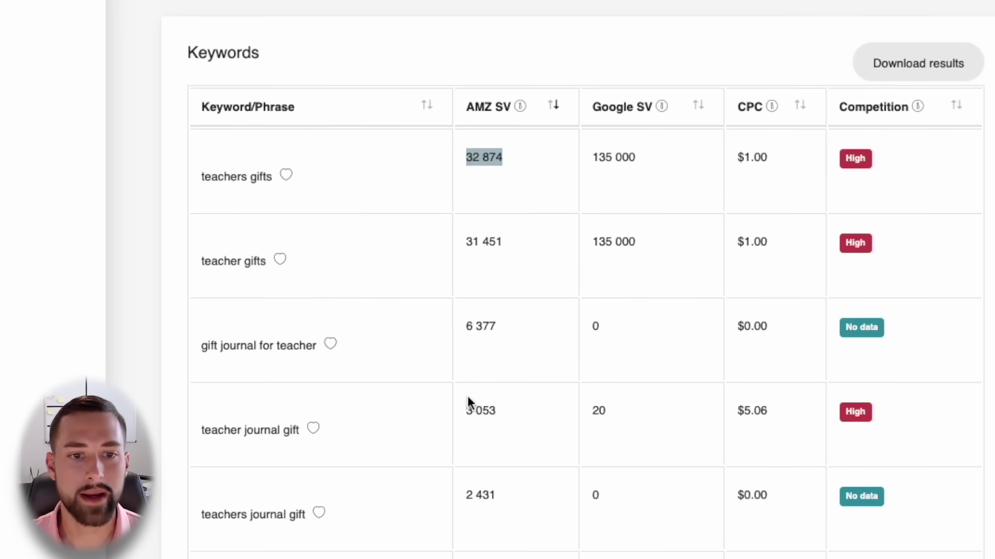
scroll(314, 336, down, 2)
drag(197, 244, 319, 256)
click(303, 256)
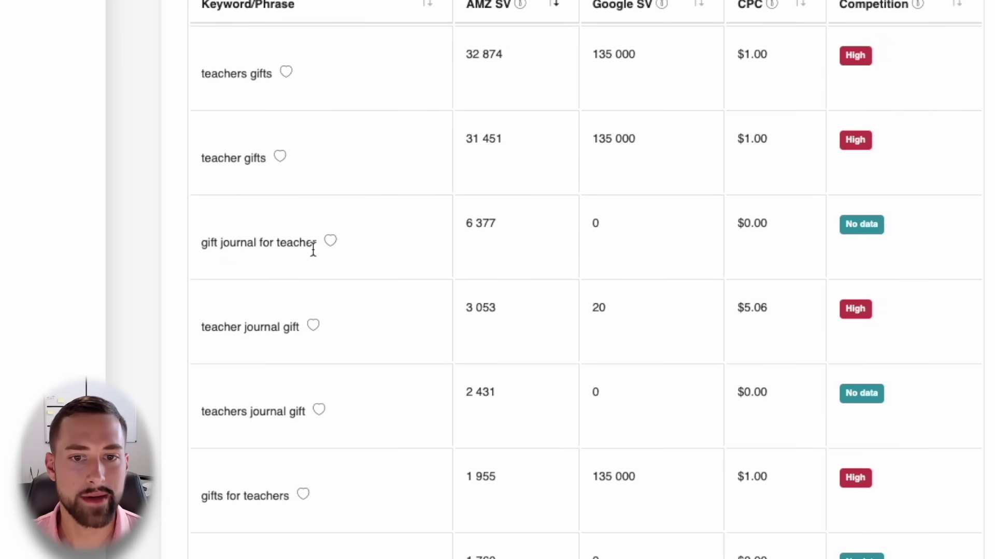
scroll(349, 355, down, 1)
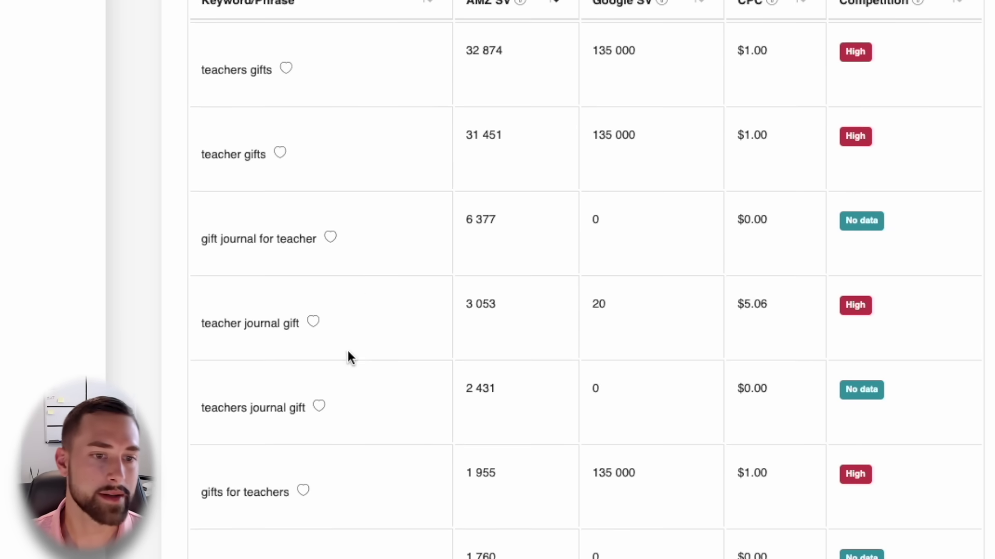
drag(467, 203, 507, 206)
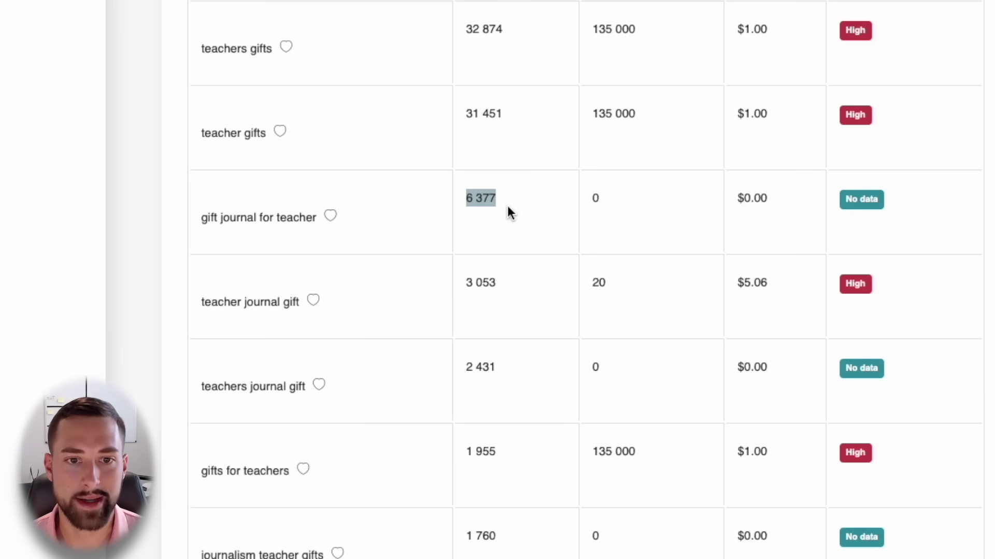
scroll(487, 254, up, 1)
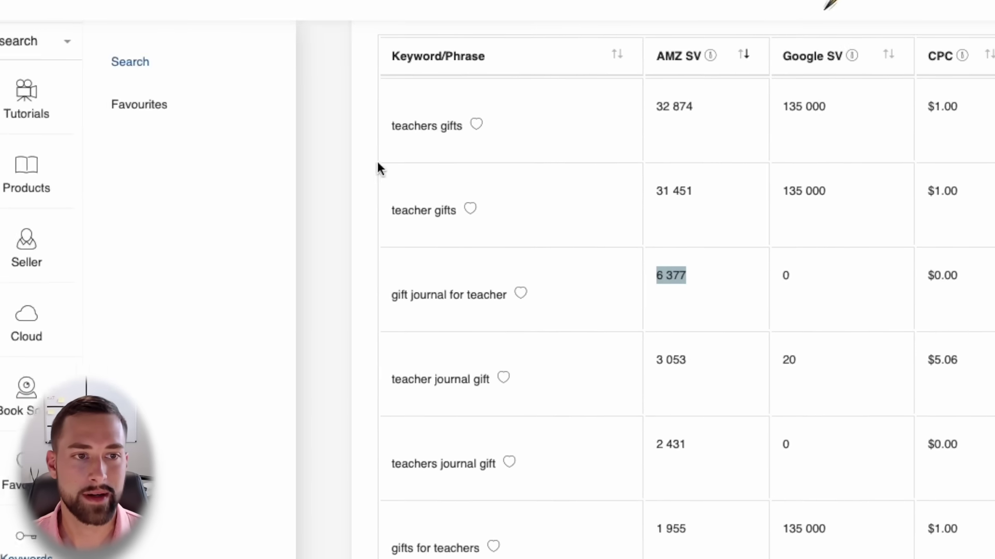
- Switch from the Research tools to the Create tools and open BookBolt Designer
click(287, 124)
click(127, 72)
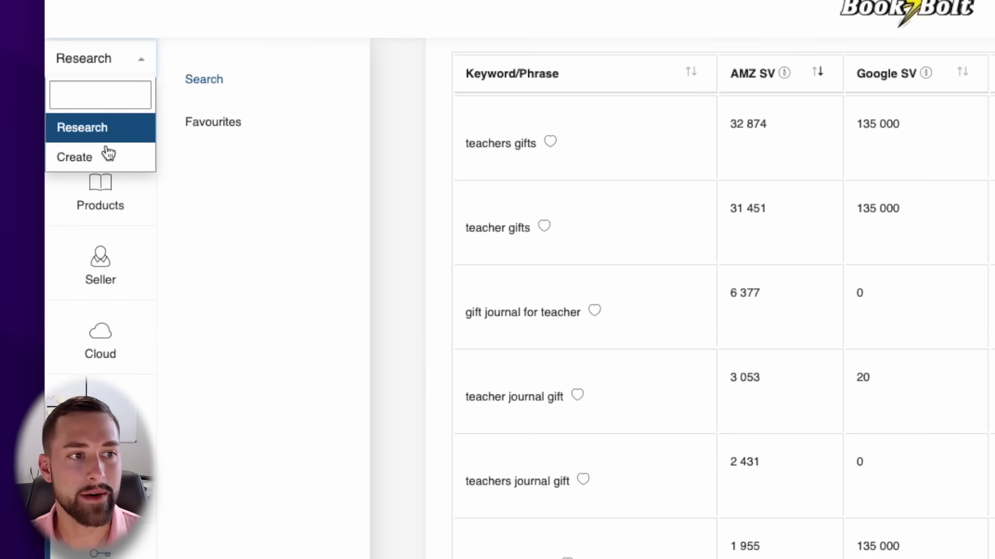
click(78, 157)
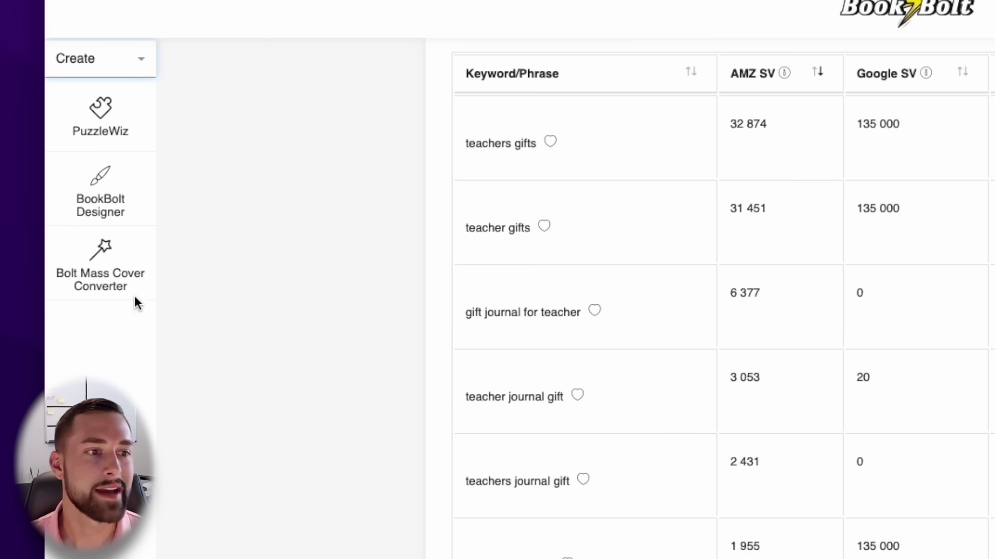
click(114, 202)
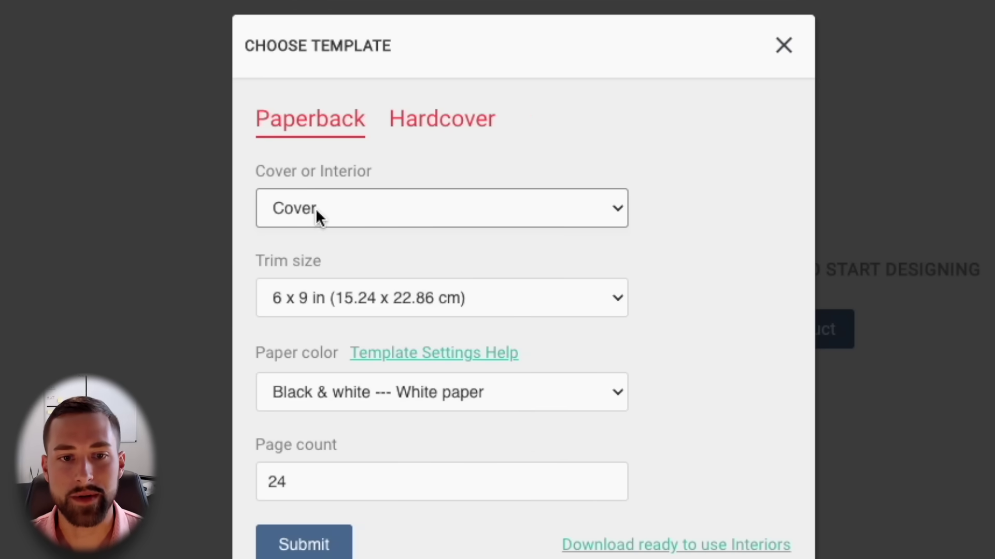
- Create a paperback cover template with 6 x 9 in trim size, black & white interior on white paper, and 100 pages
click(356, 293)
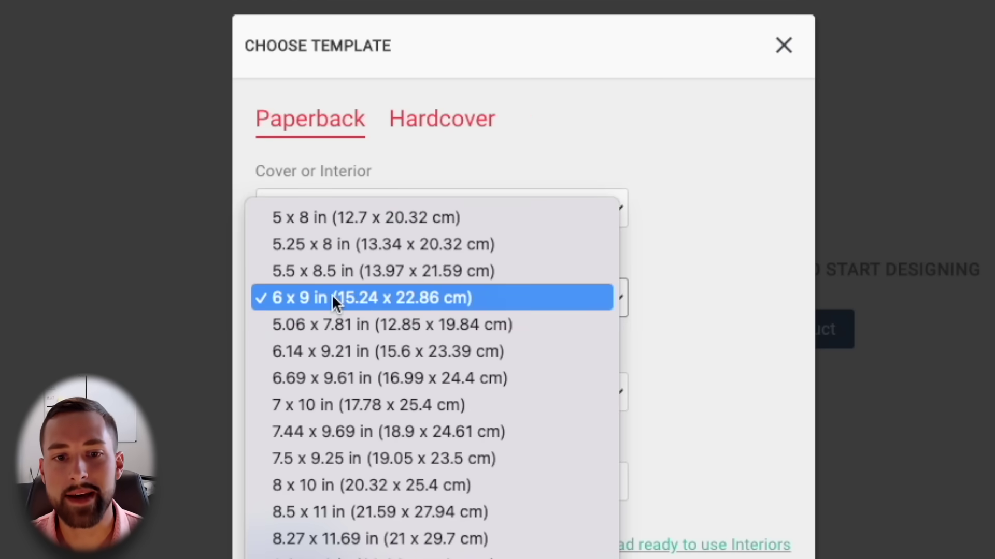
click(666, 303)
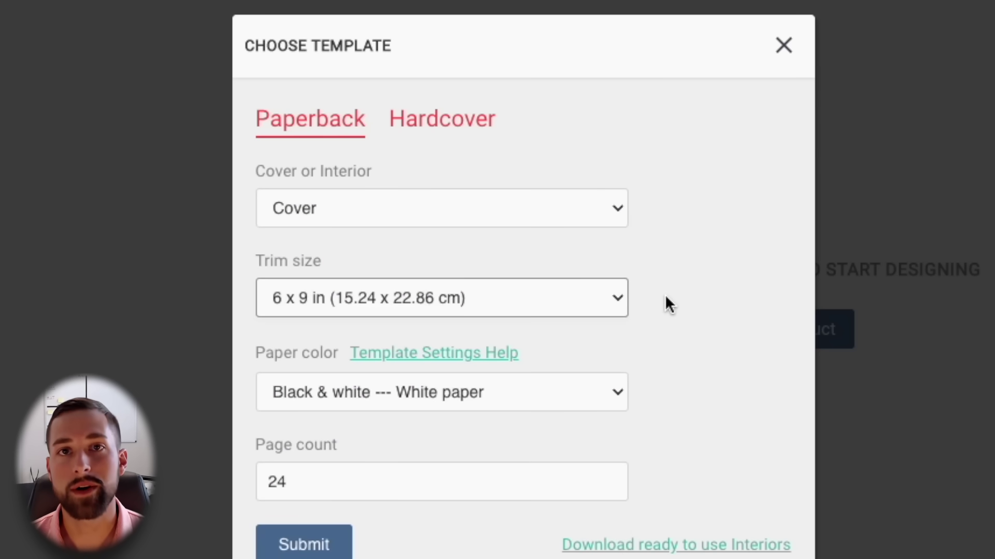
click(450, 293)
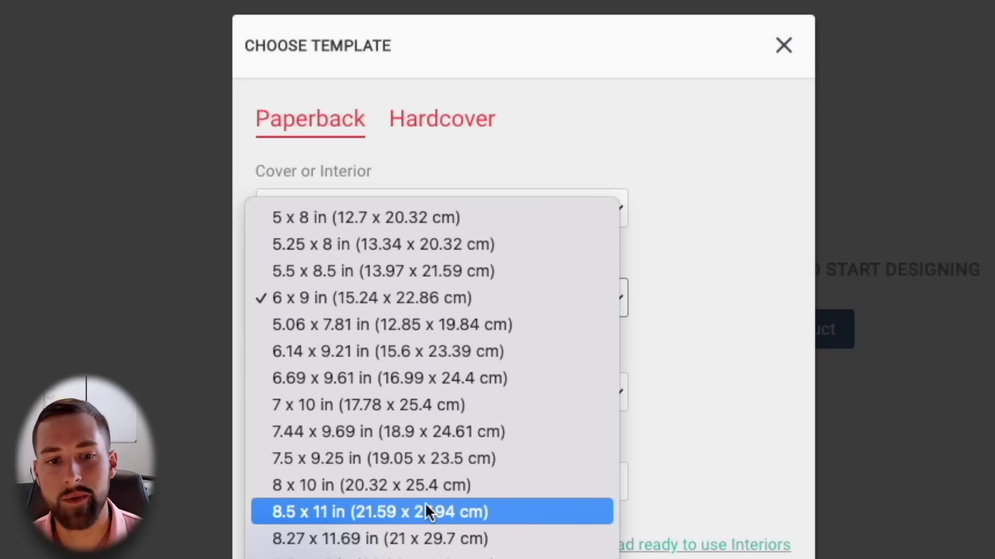
click(720, 288)
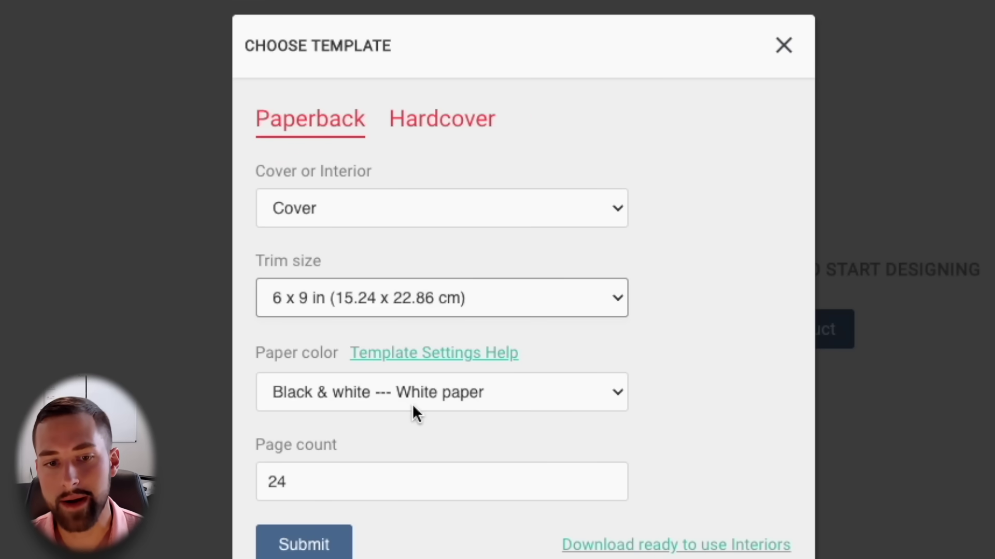
double_click(382, 473)
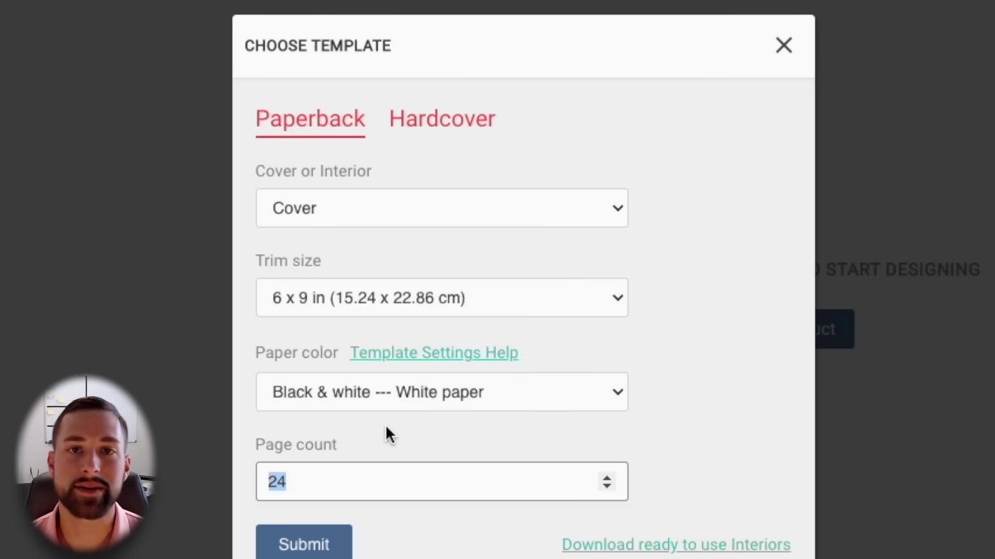
text(100)
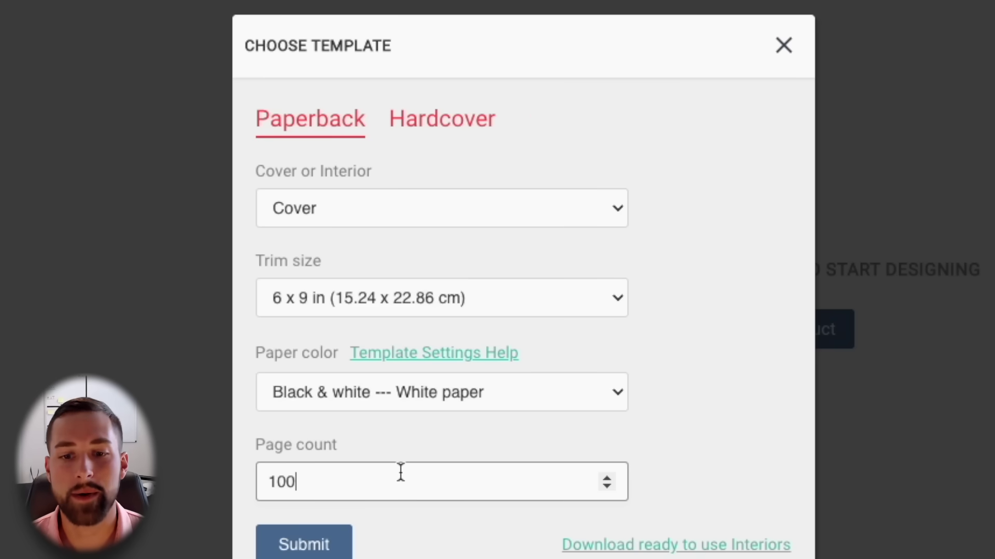
click(303, 544)
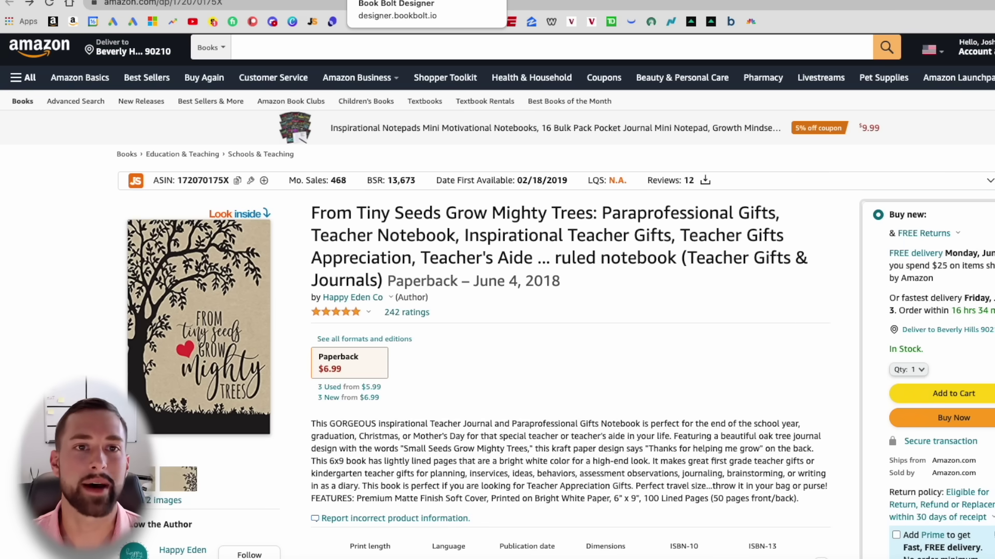
- Return to the blank cover in the designer and search the Pixabay image resources for "teacher"
click(397, 0)
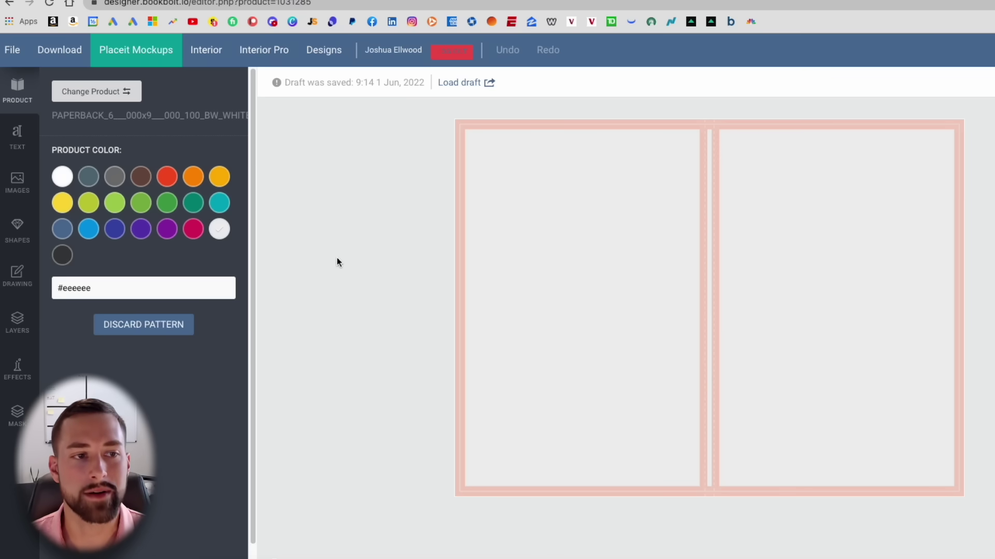
click(56, 192)
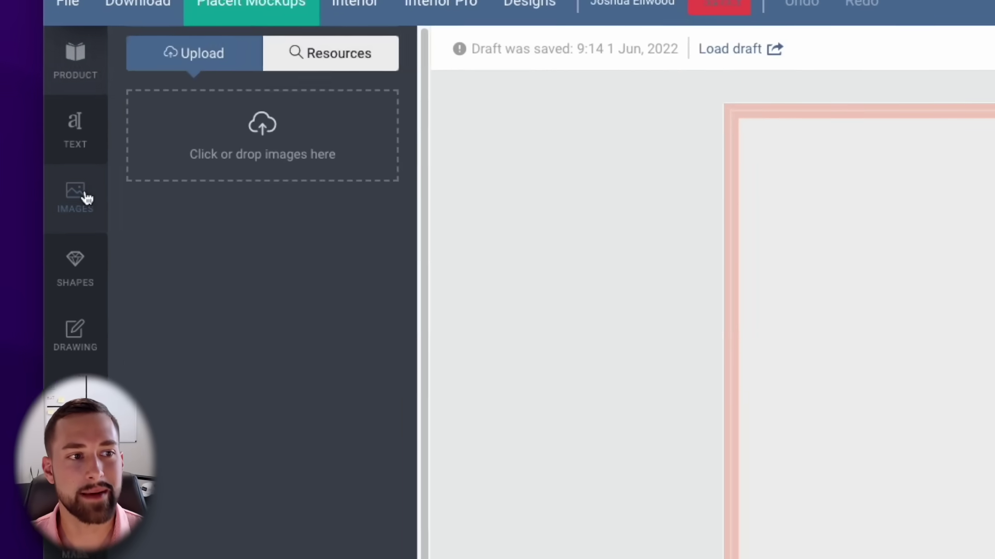
click(386, 42)
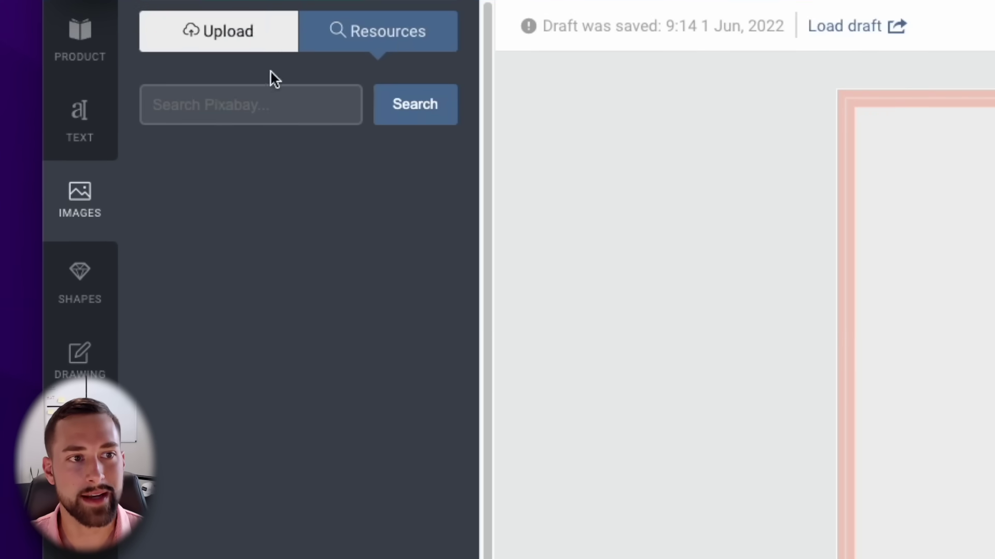
click(222, 110)
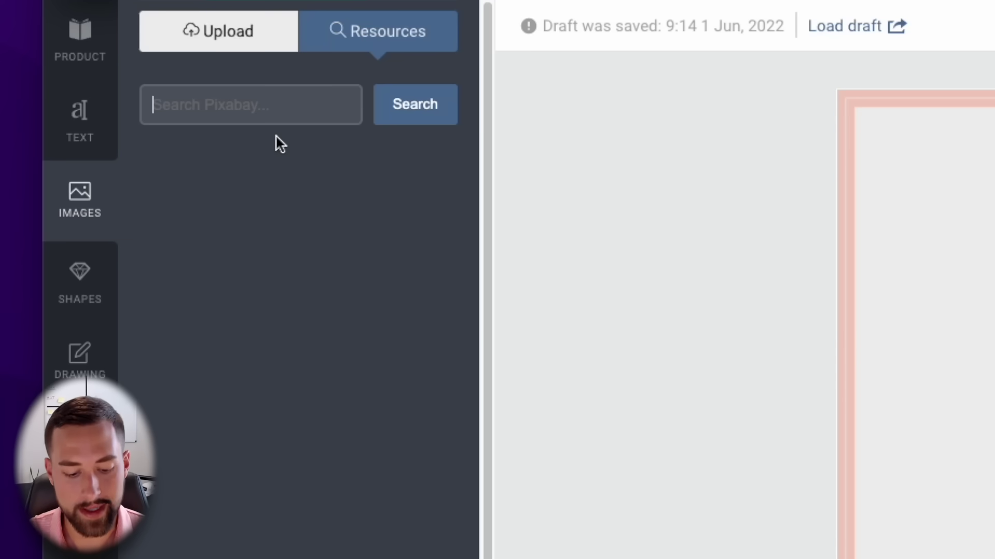
text(teacher gif)
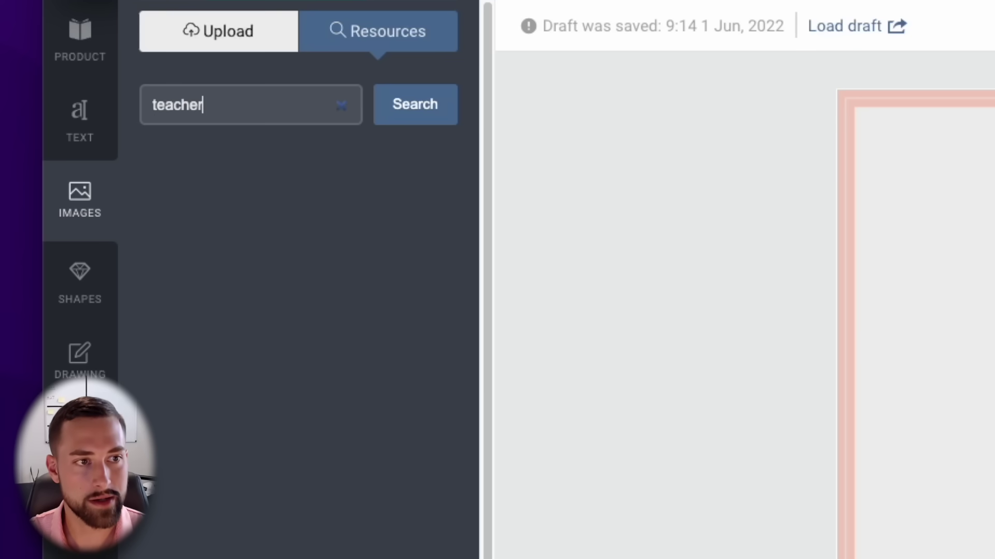
key(BackSpace)
key(BackSpace)
key(BackSpace)
key(BackSpace)
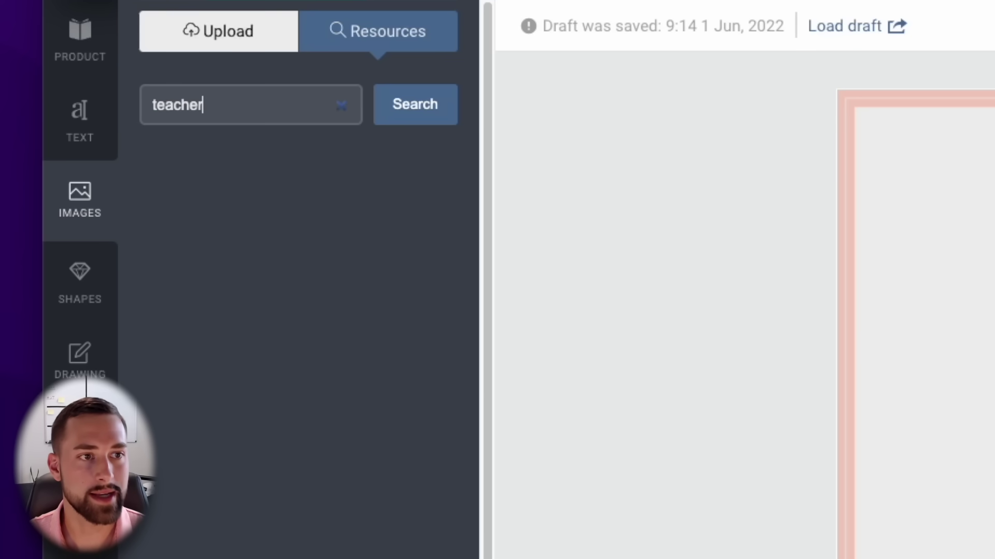
click(428, 117)
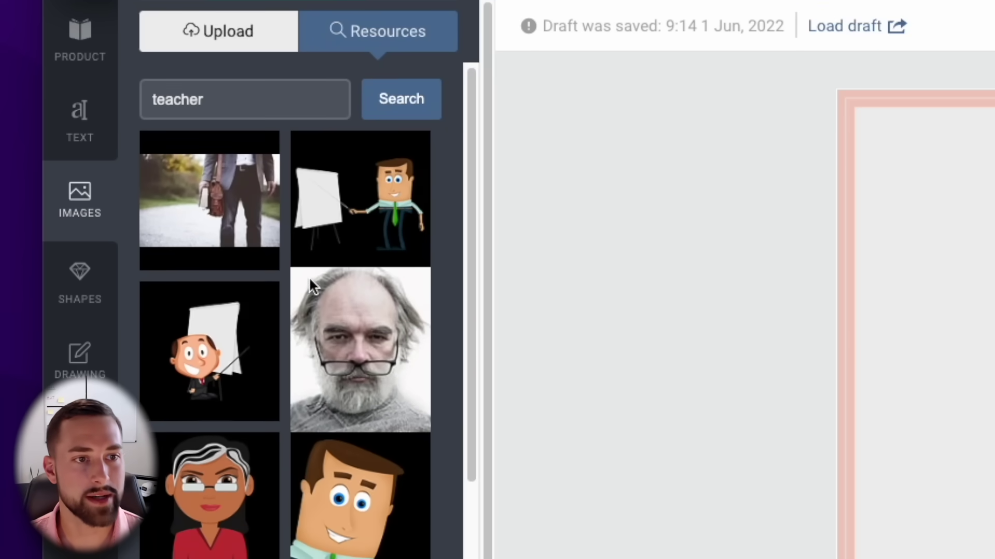
- Insert the image of the paint palette and colored pencils from the search results onto the cover
scroll(310, 283, down, 2)
scroll(317, 337, down, 5)
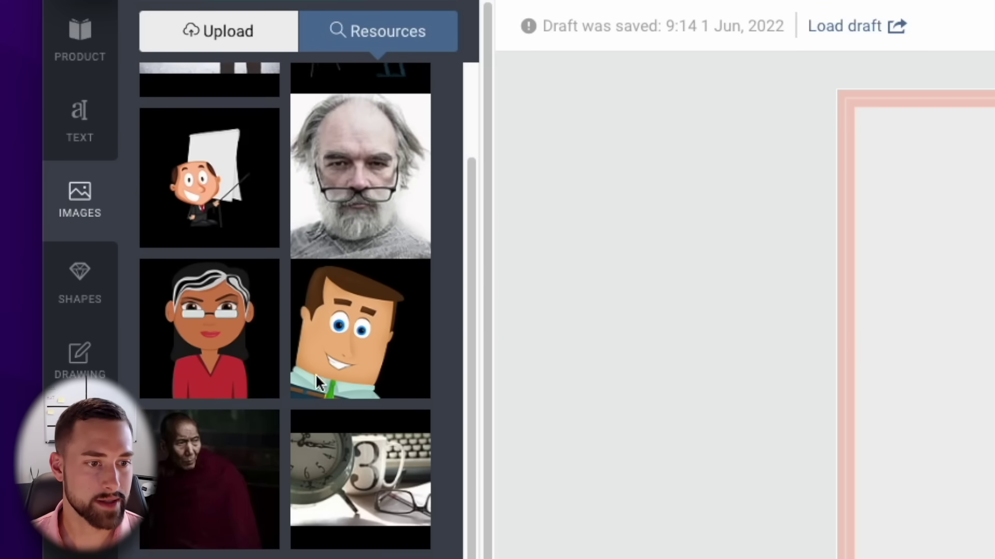
scroll(320, 389, down, 5)
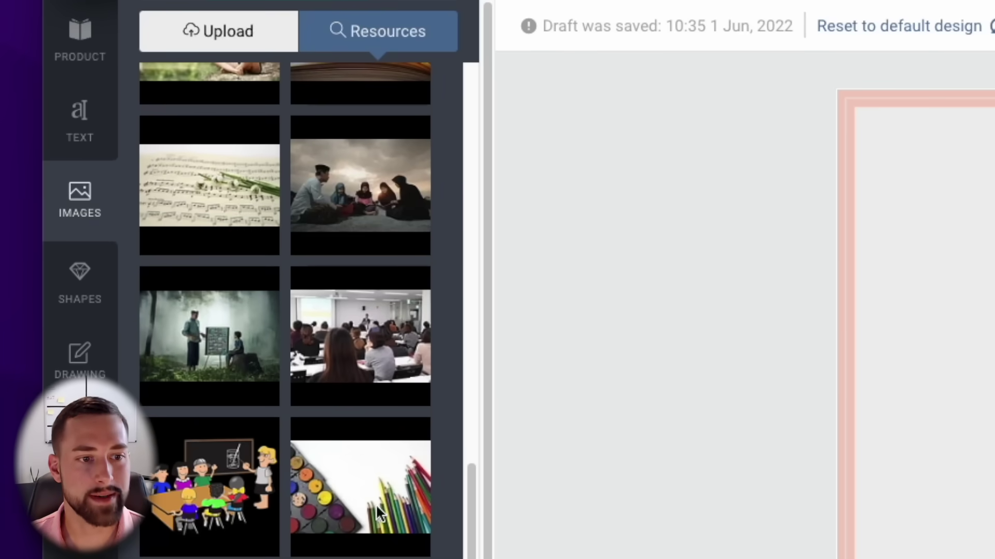
click(368, 455)
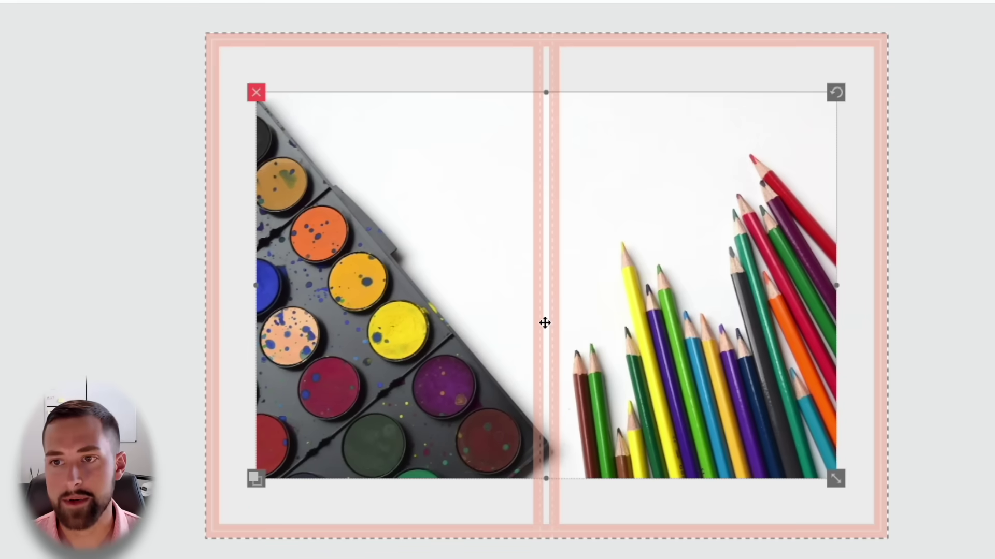
- Move and enlarge the paint and pencils image until it fills both the front and back cover, and deselect it
drag(544, 323, 492, 264)
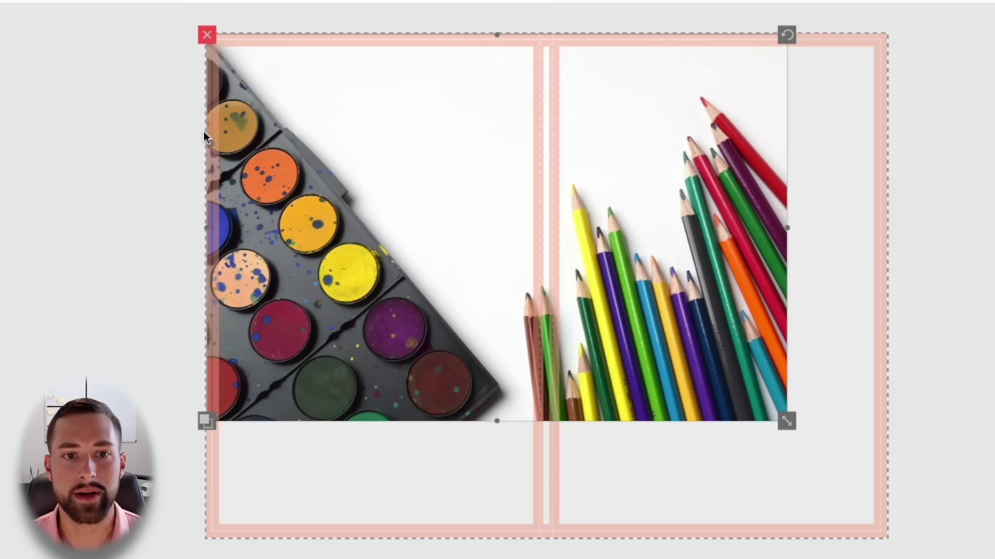
drag(794, 426, 849, 507)
drag(710, 373, 760, 432)
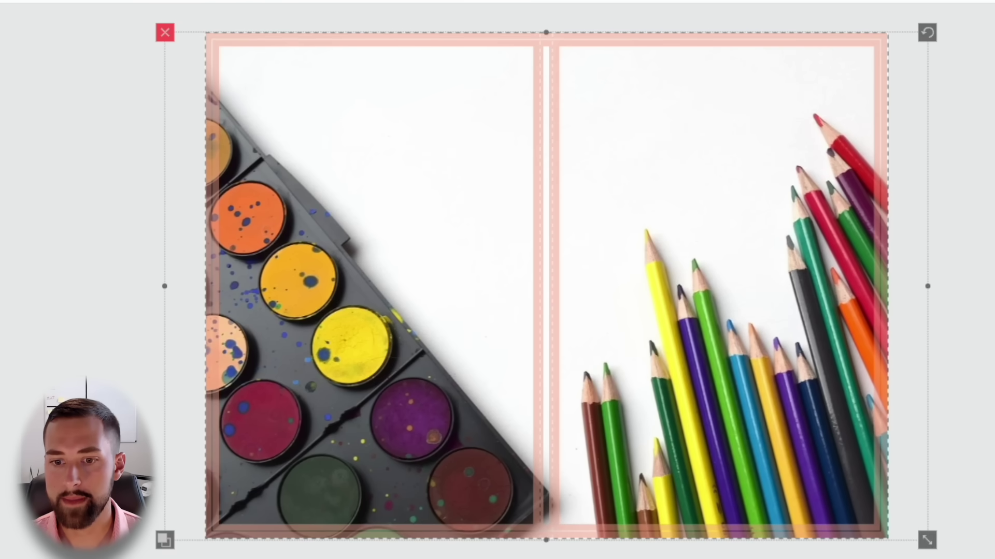
drag(927, 538, 934, 553)
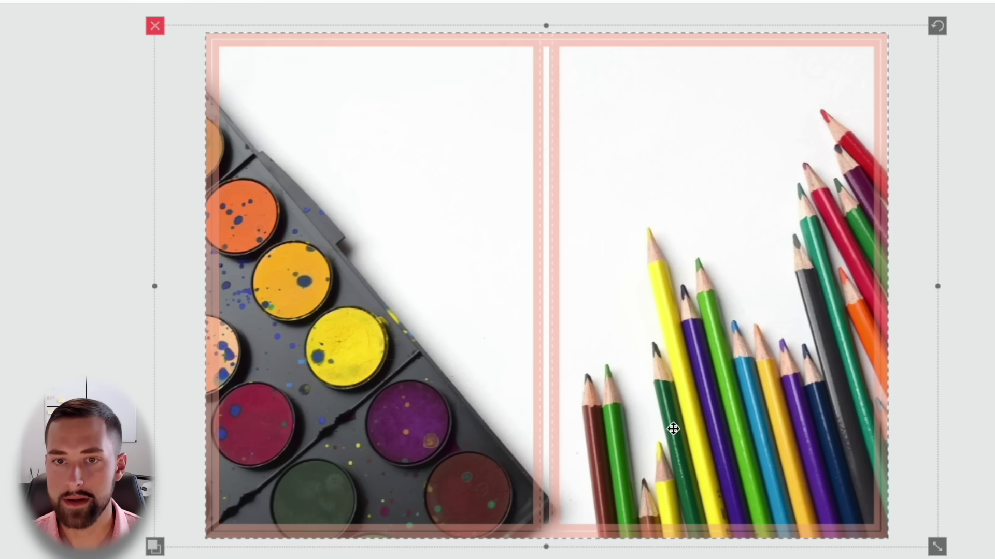
click(985, 361)
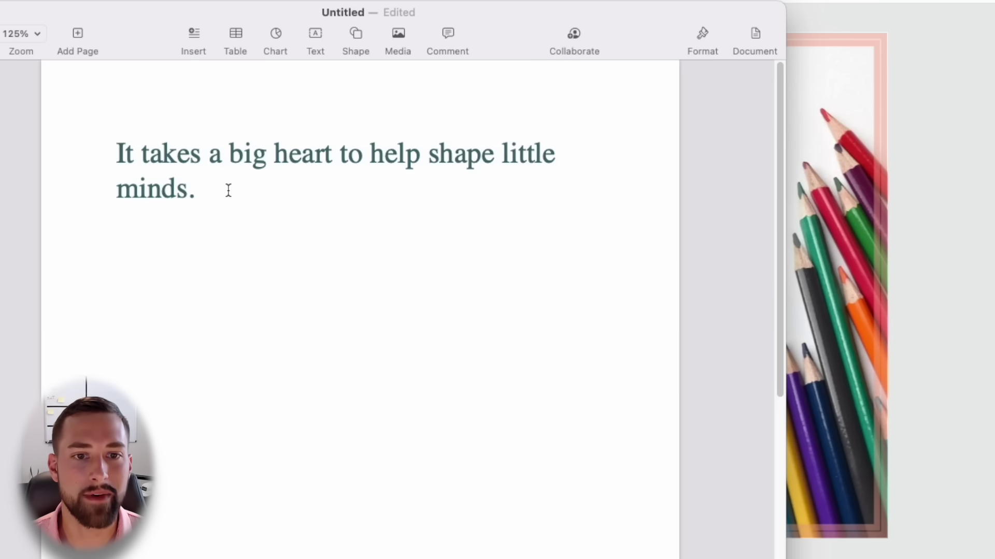
- Copy the quote "It takes a big heart to help shape little minds." from the untitled text document
drag(229, 190, 54, 135)
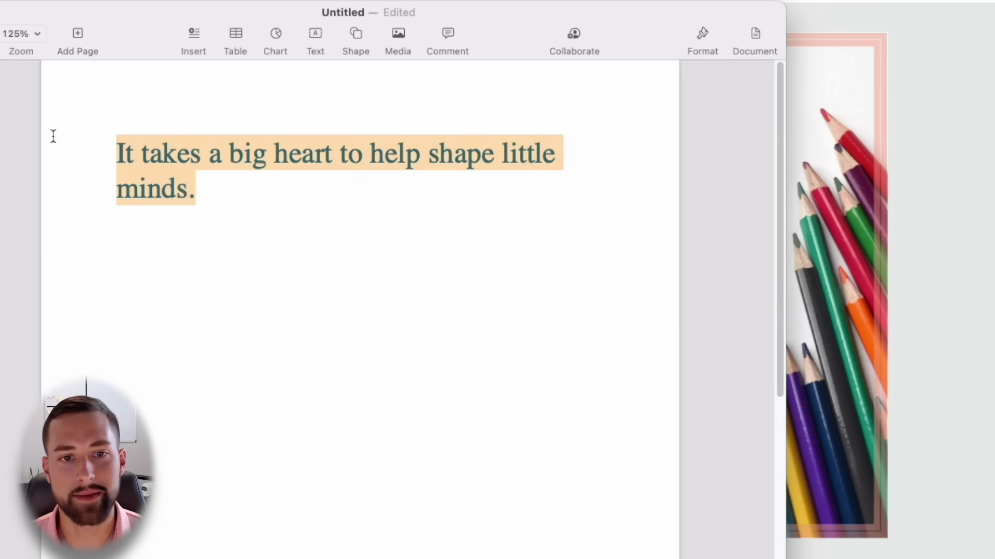
click(228, 197)
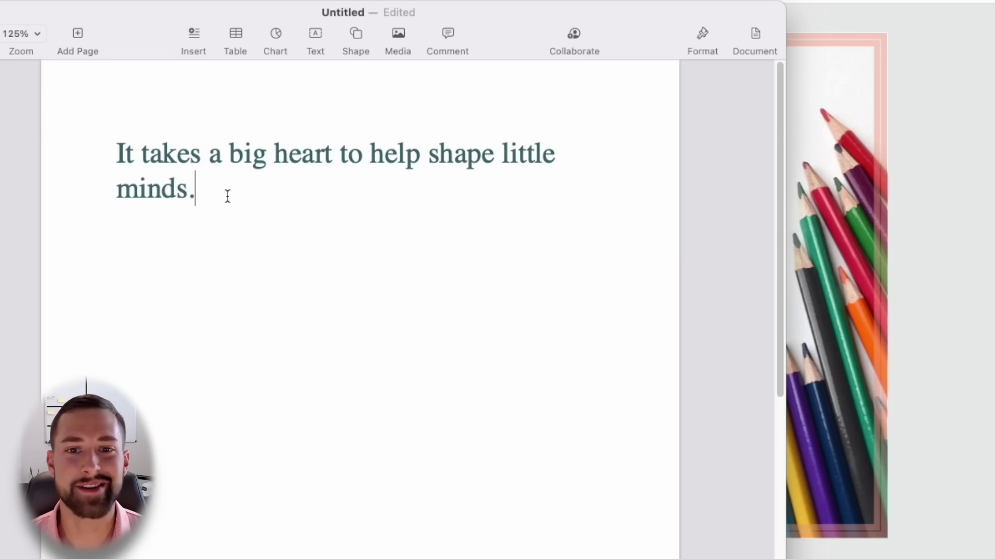
drag(219, 195, 101, 157)
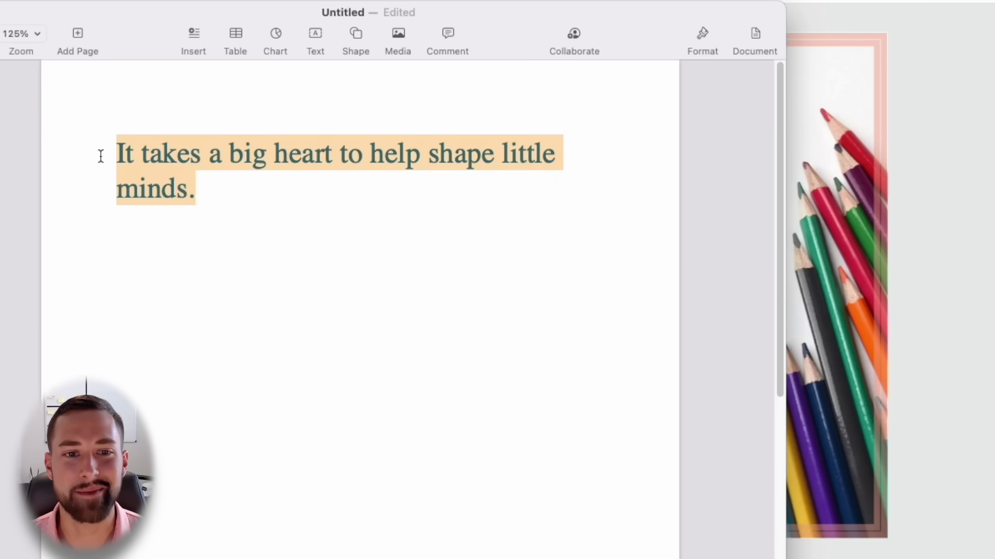
click(188, 191)
drag(187, 191, 88, 142)
key(ctrl+c)
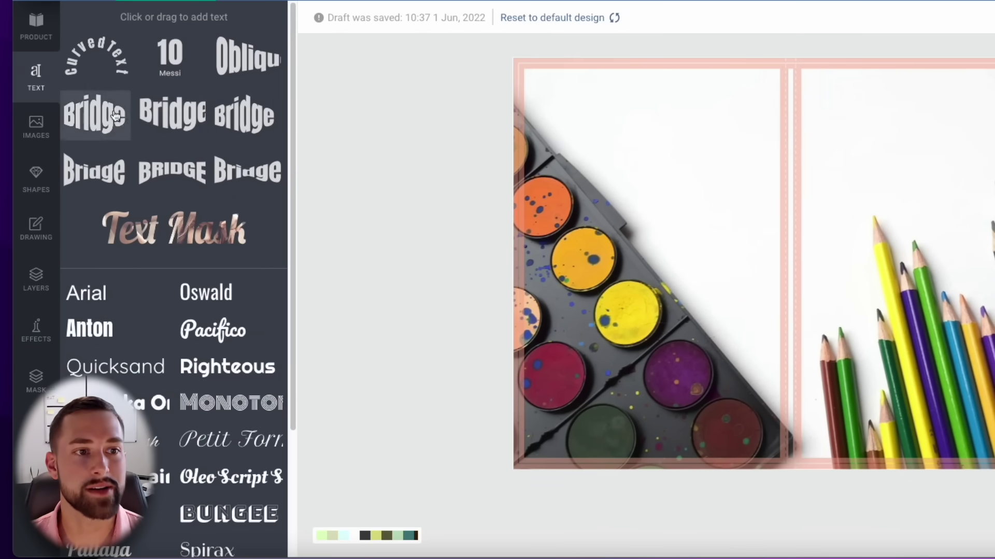
- Add an Arial text object to the front cover with the copied quote "It takes a big heart to help shape little minds."
scroll(191, 197, down, 3)
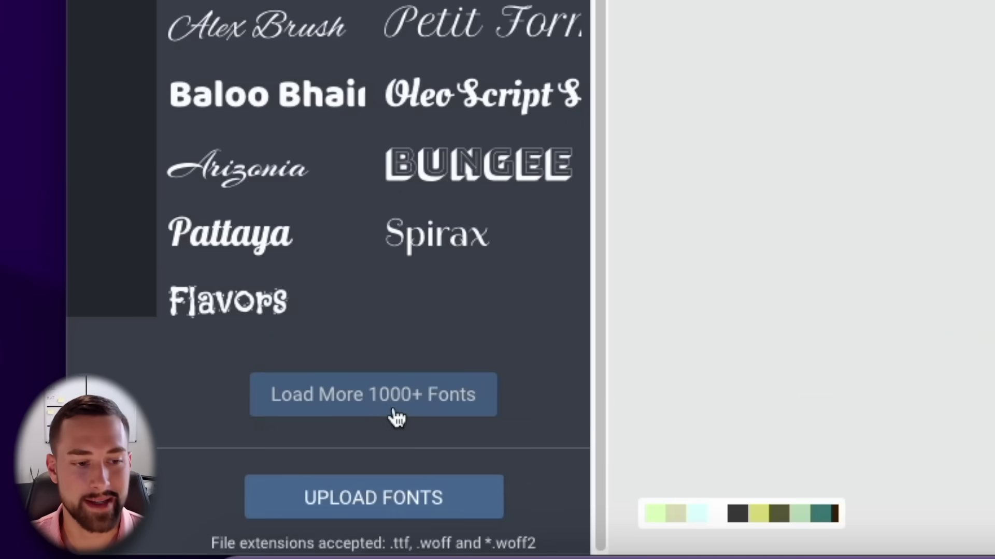
scroll(402, 333, up, 3)
scroll(415, 415, down, 3)
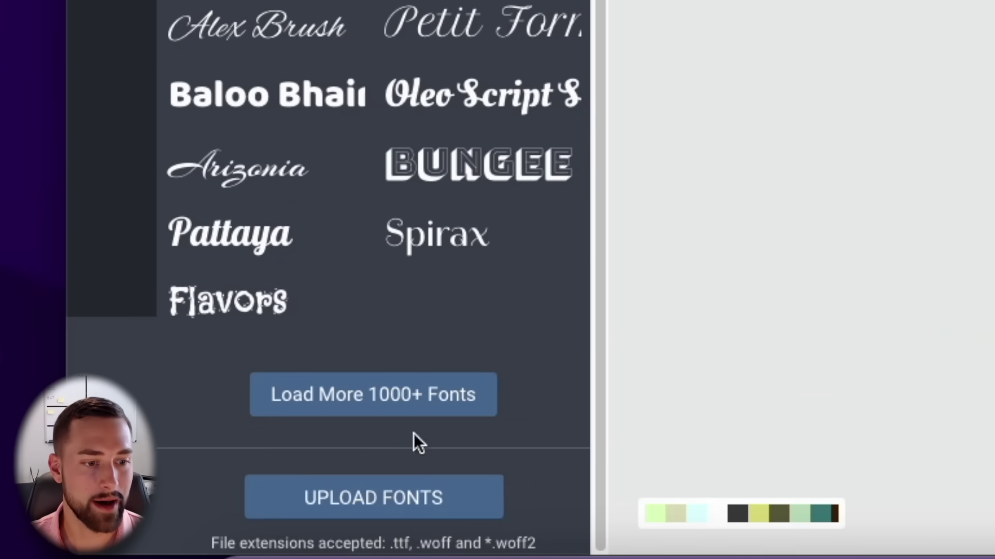
scroll(359, 350, up, 1)
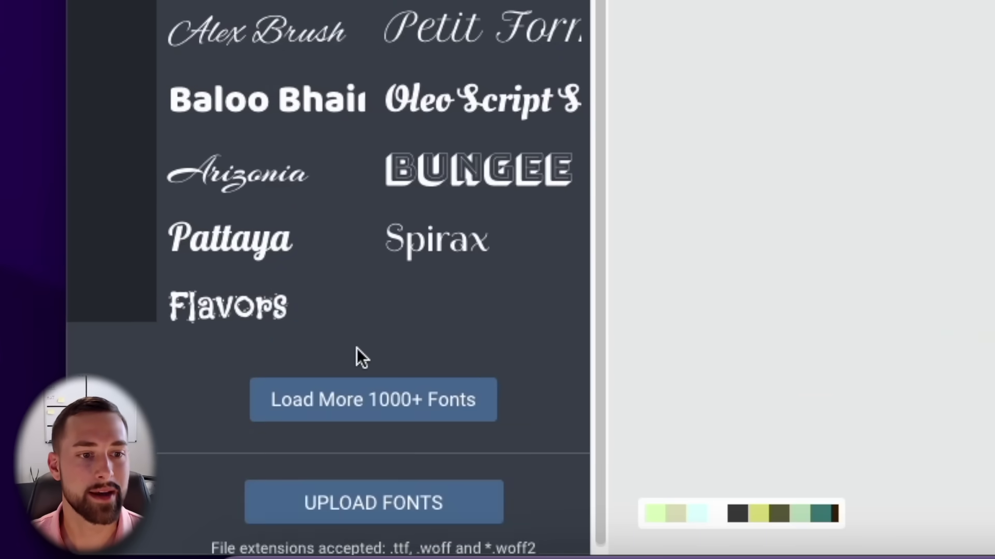
scroll(360, 352, up, 5)
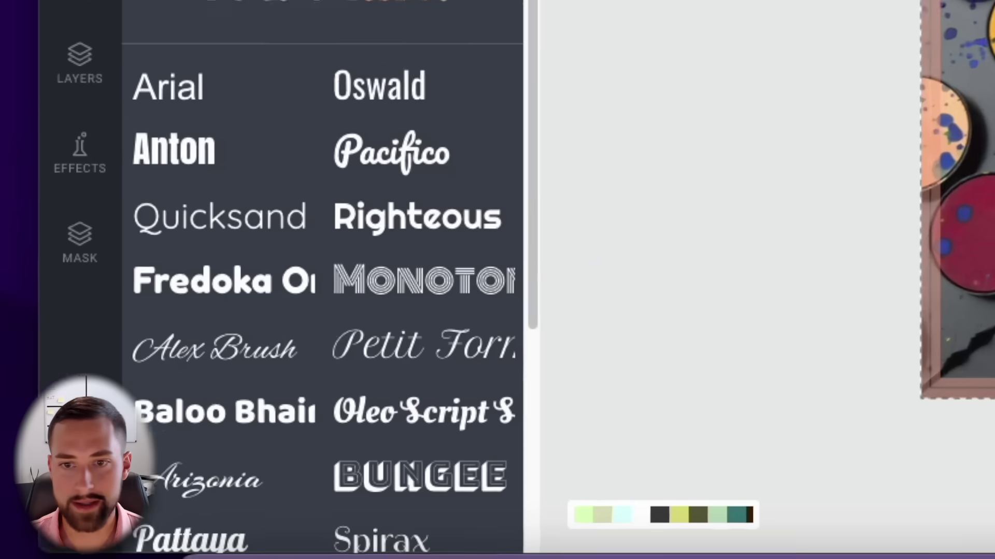
click(168, 87)
drag(568, 295, 628, 119)
double_click(628, 119)
key(ctrl+v)
click(935, 181)
drag(851, 133, 711, 142)
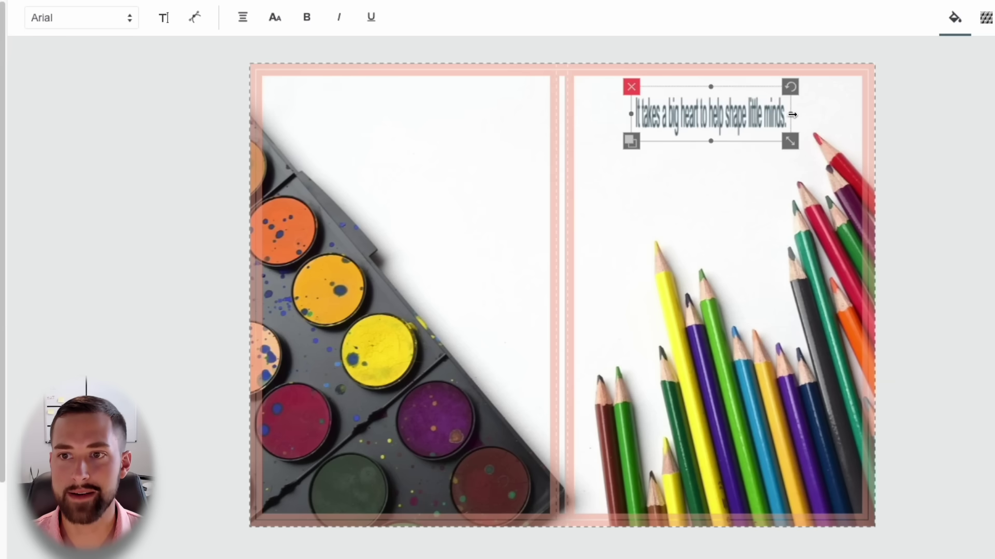
- Stretch the one-line Arial quote to about the front cover's width, centre it near the upper edge, and deselect it
drag(792, 114, 864, 117)
mouse_move(757, 119)
mouse_down()
mouse_move(779, 124)
mouse_move(771, 119)
mouse_up()
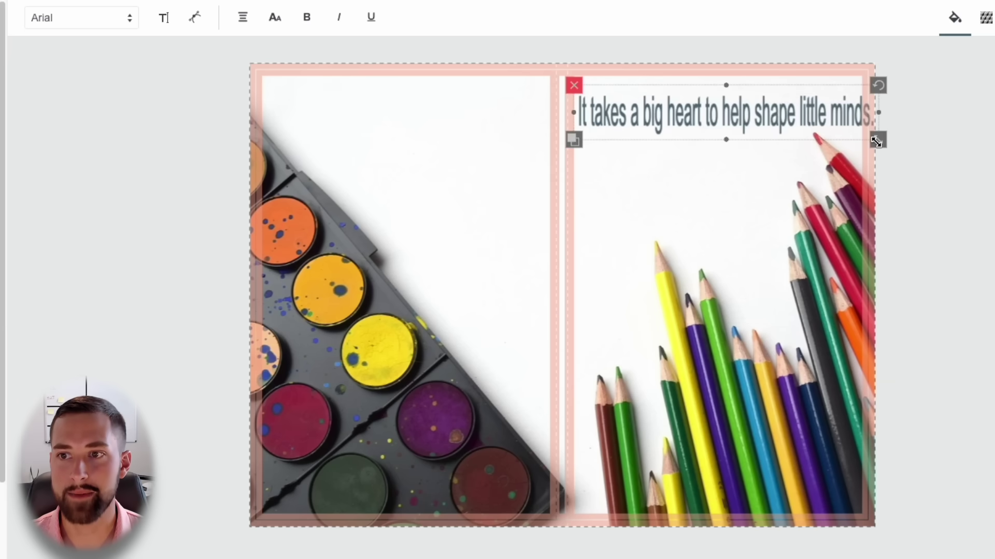
drag(876, 141, 858, 140)
click(969, 133)
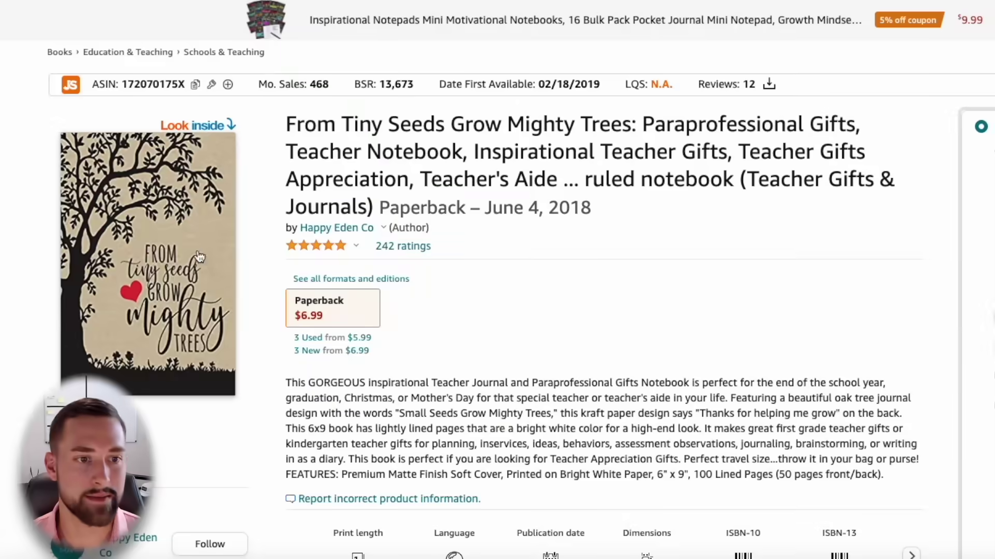
- View the enlarged cover preview of the "From Tiny Seeds Grow Mighty Trees" notebook on Amazon and close it
click(168, 266)
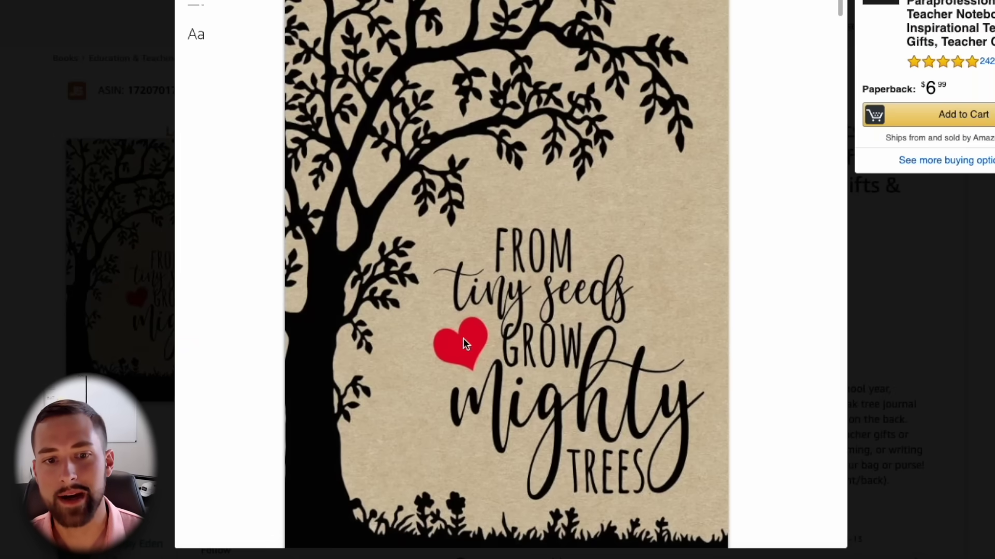
key(Escape)
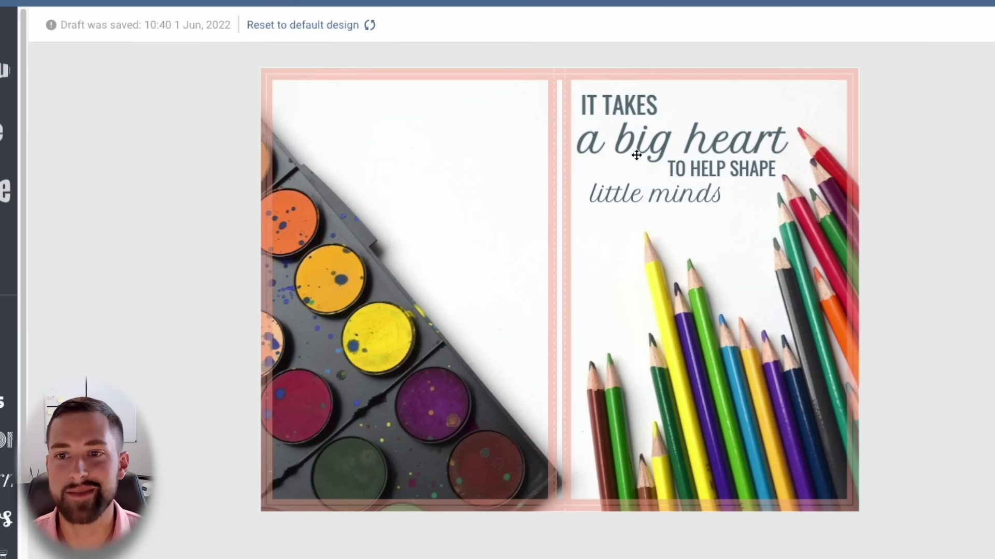
- Check the fonts used for the separate lines of the split quote on the front cover, leaving nothing selected
click(631, 111)
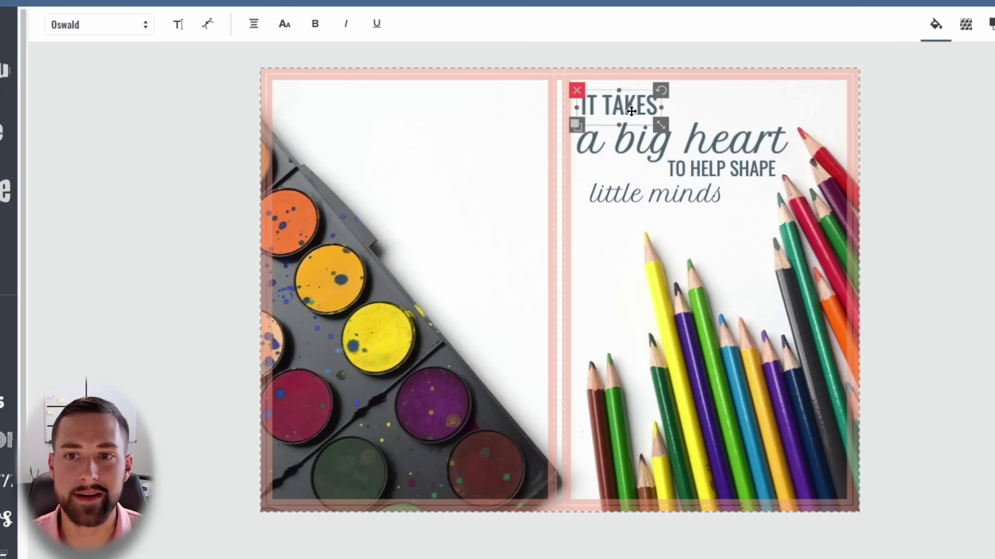
click(716, 171)
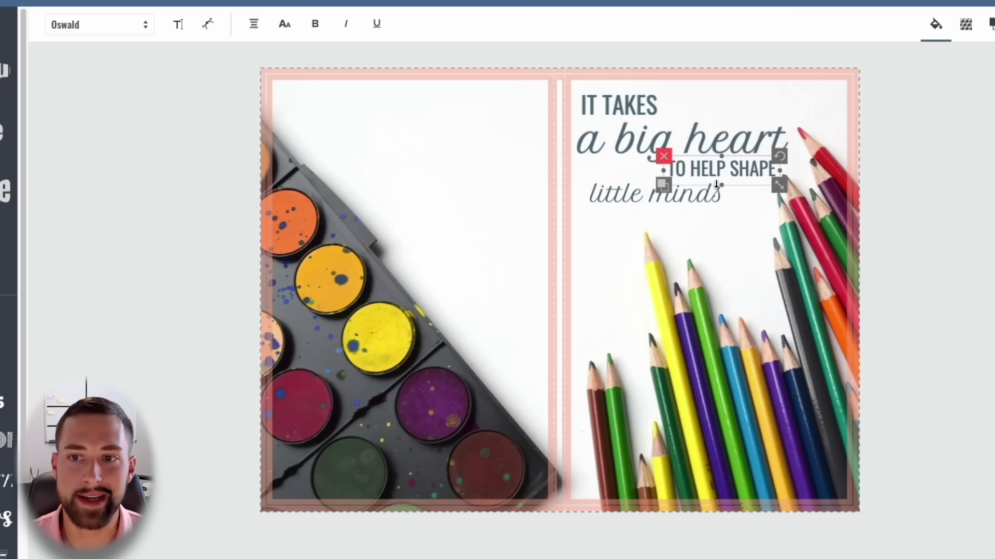
click(675, 139)
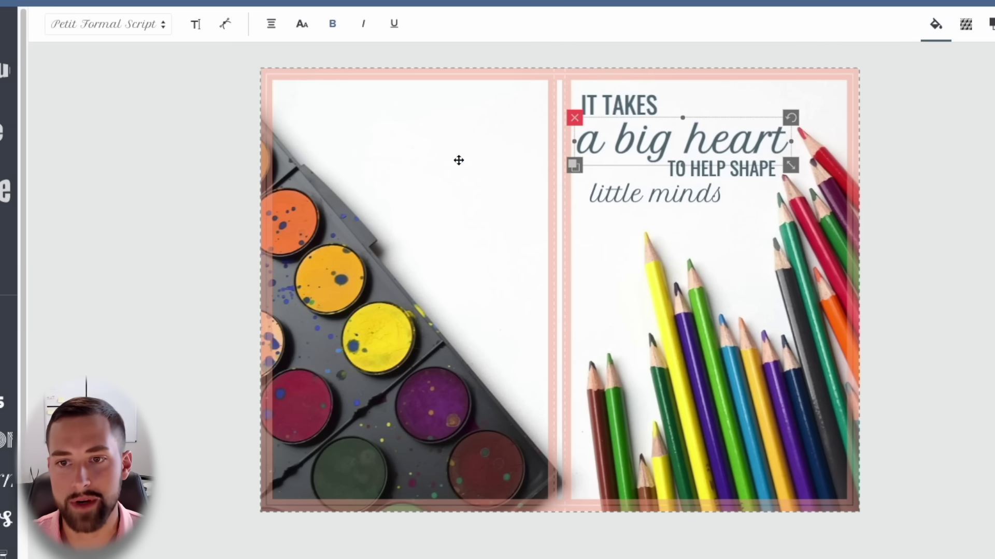
click(654, 193)
click(655, 150)
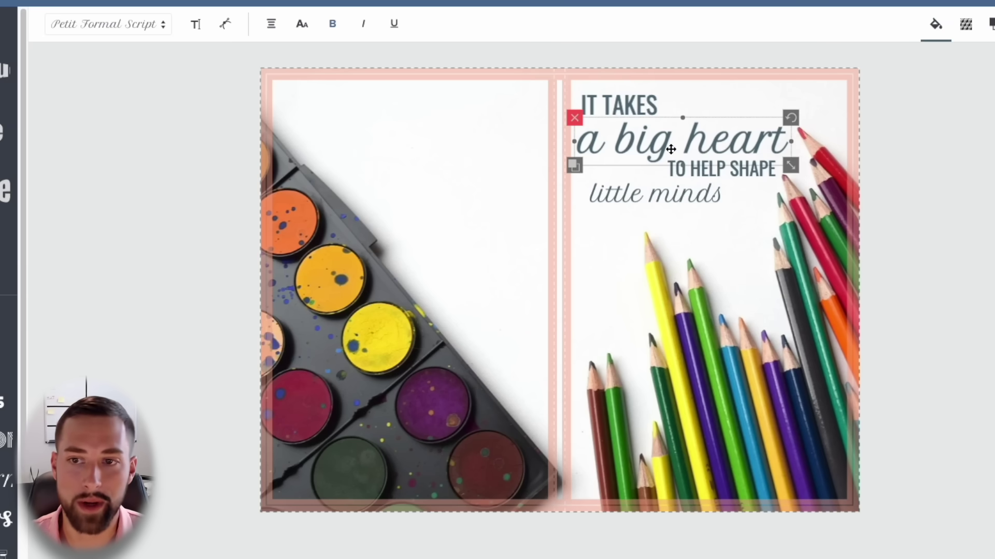
click(987, 151)
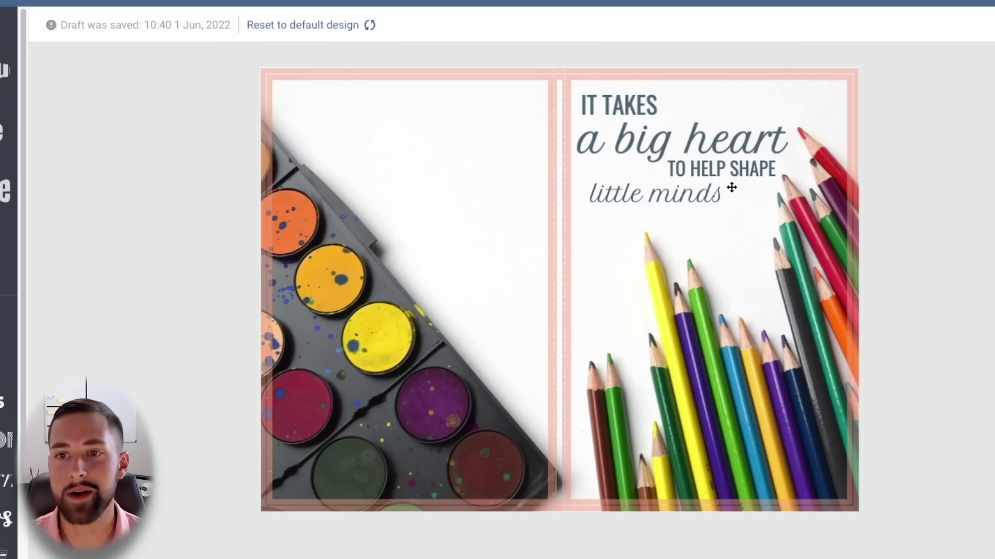
- Set the fill color of the "a big heart" text to red (#ff0000) and deselect it
click(676, 142)
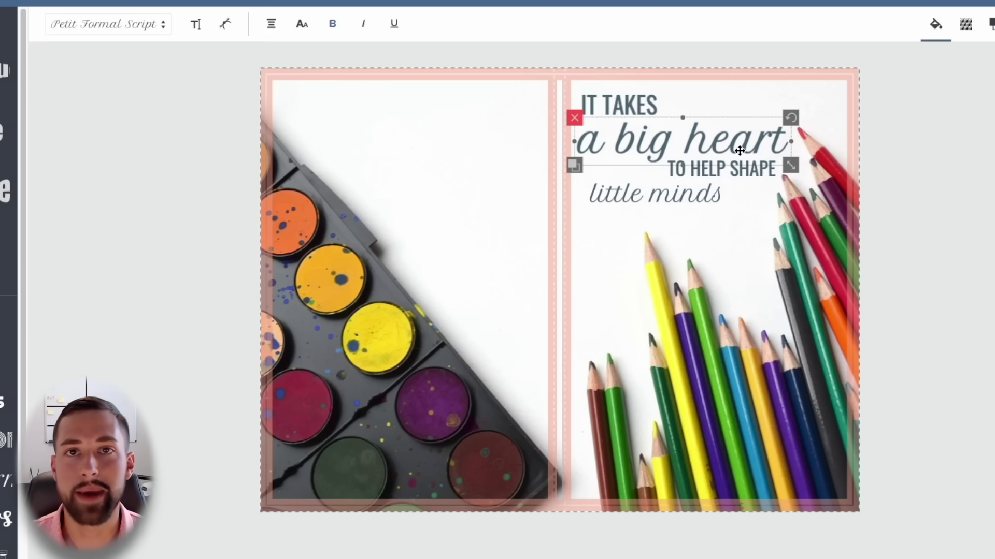
click(936, 25)
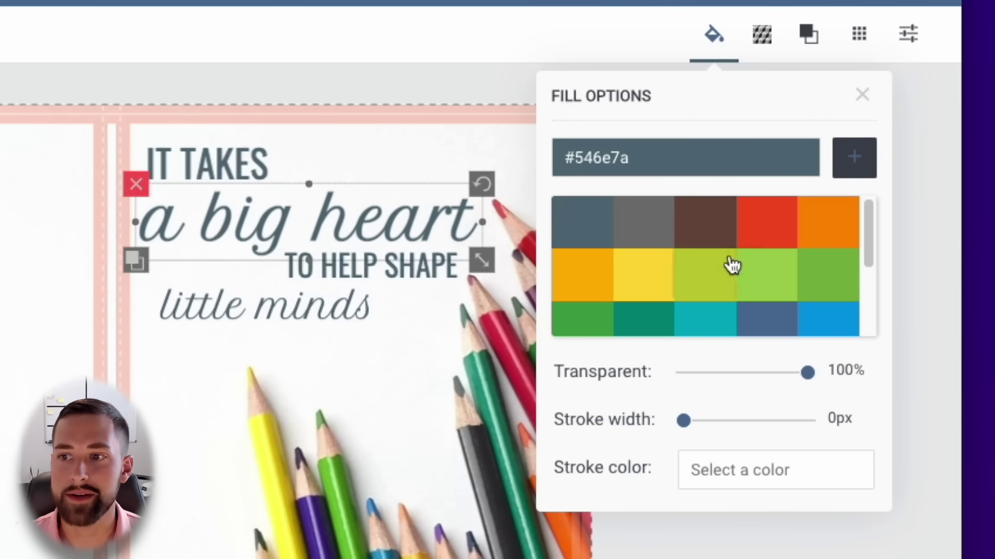
scroll(731, 265, down, 3)
scroll(724, 264, up, 3)
drag(631, 159, 564, 159)
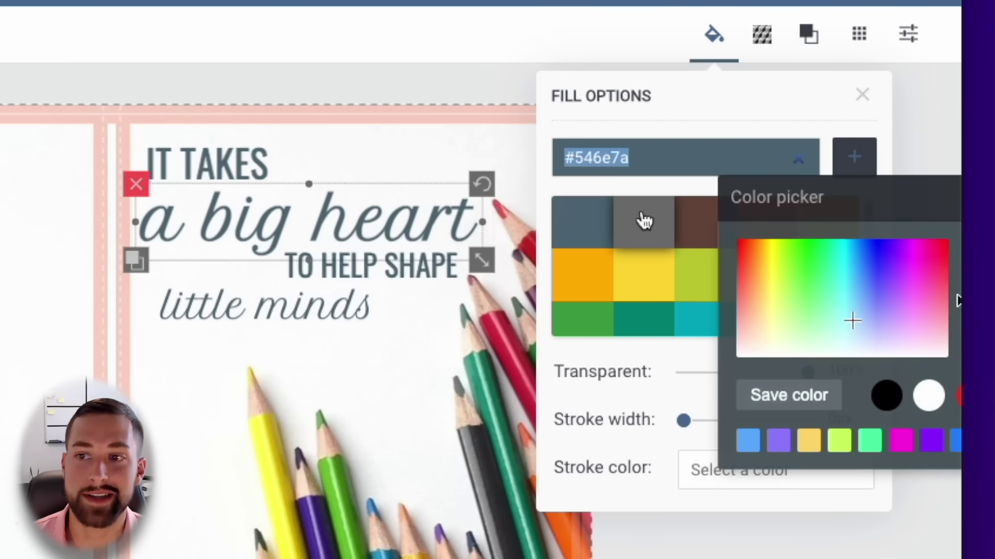
text(red)
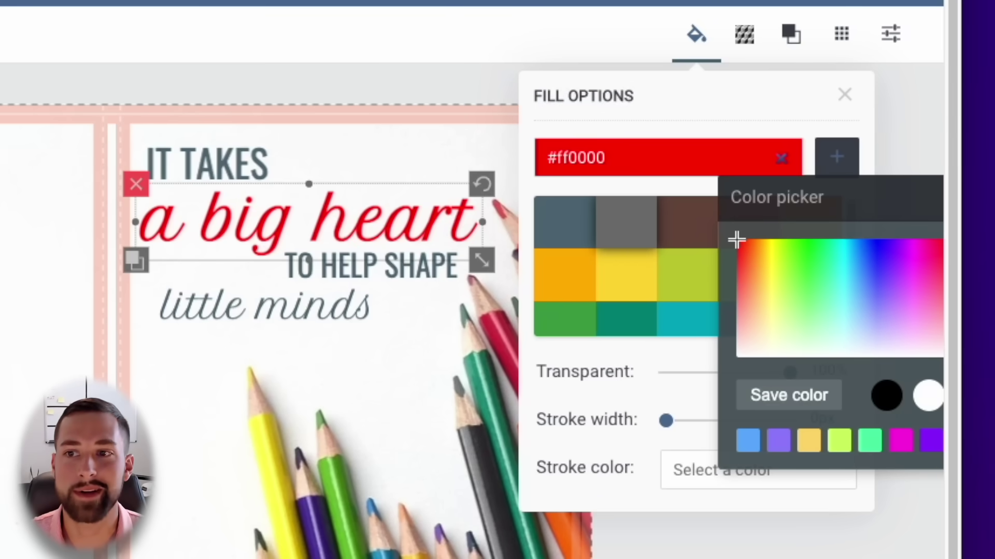
click(440, 82)
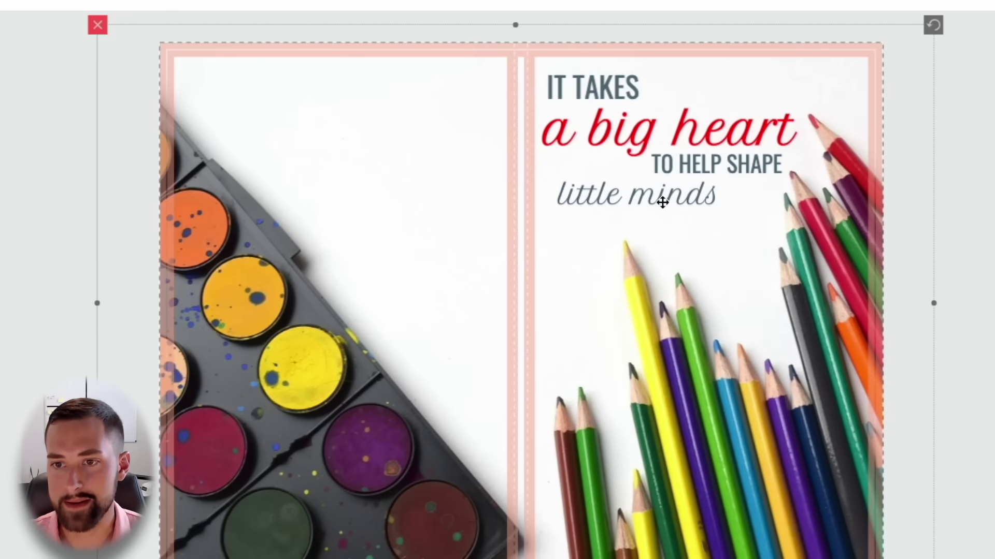
click(1, 148)
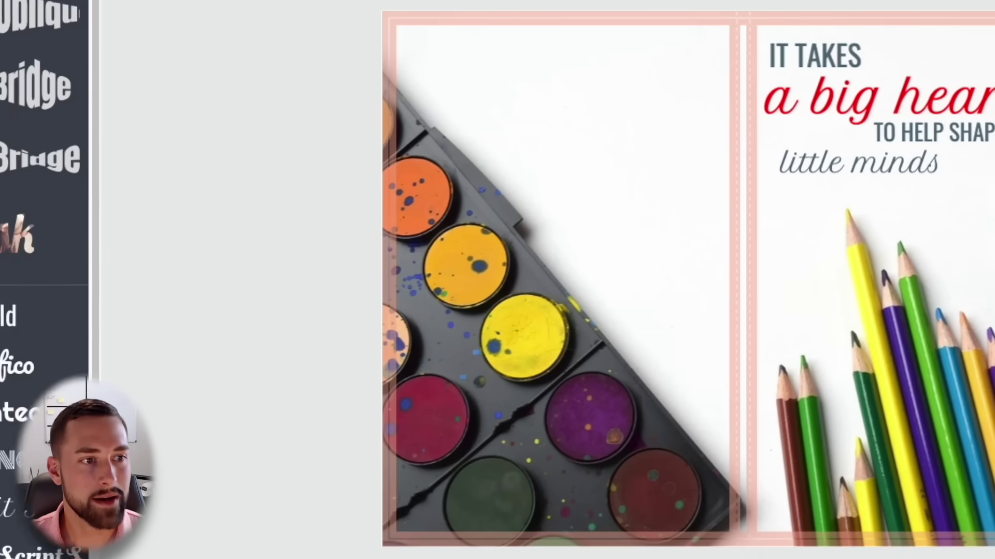
- Insert the double-heart shape, place it just after "little minds", and shrink it slightly
click(79, 142)
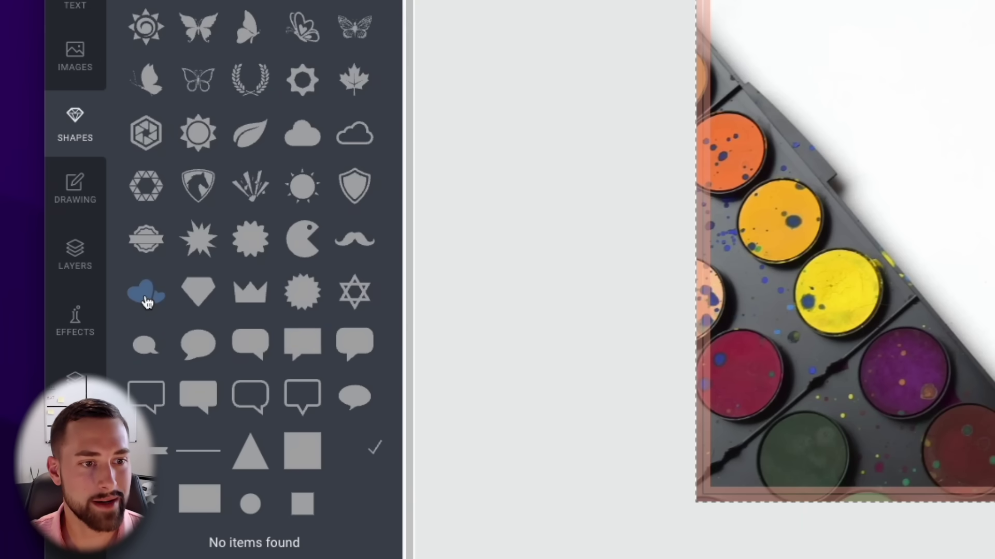
click(148, 296)
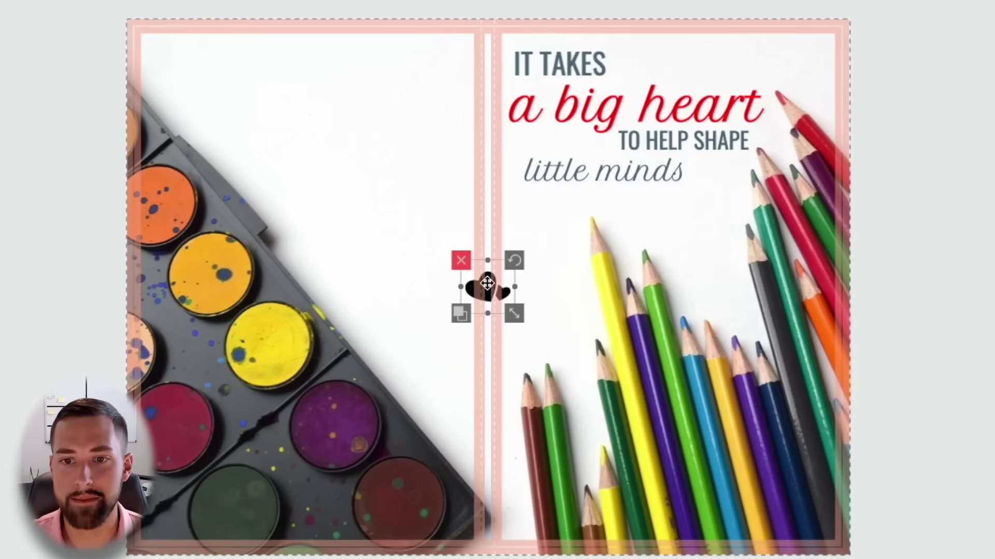
drag(554, 281, 784, 153)
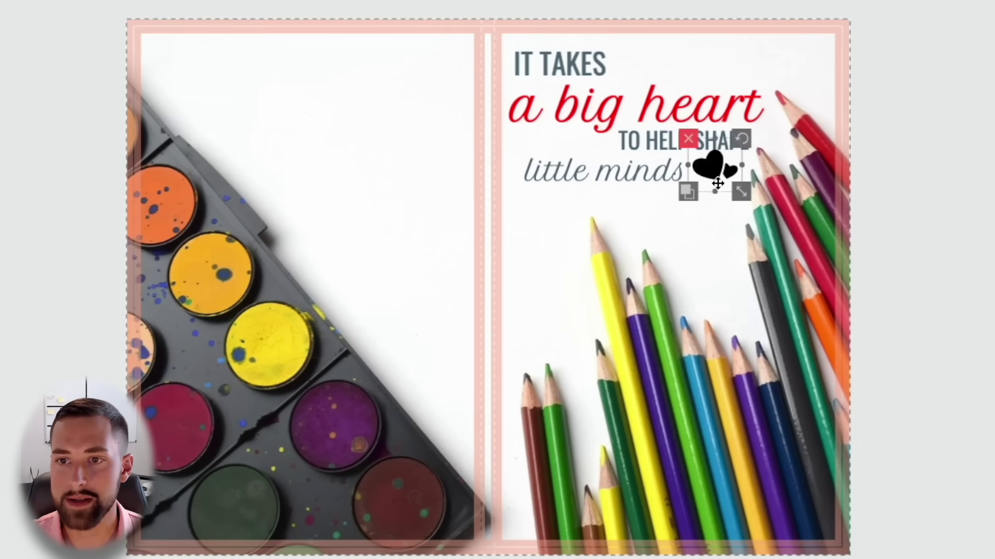
drag(744, 191, 733, 185)
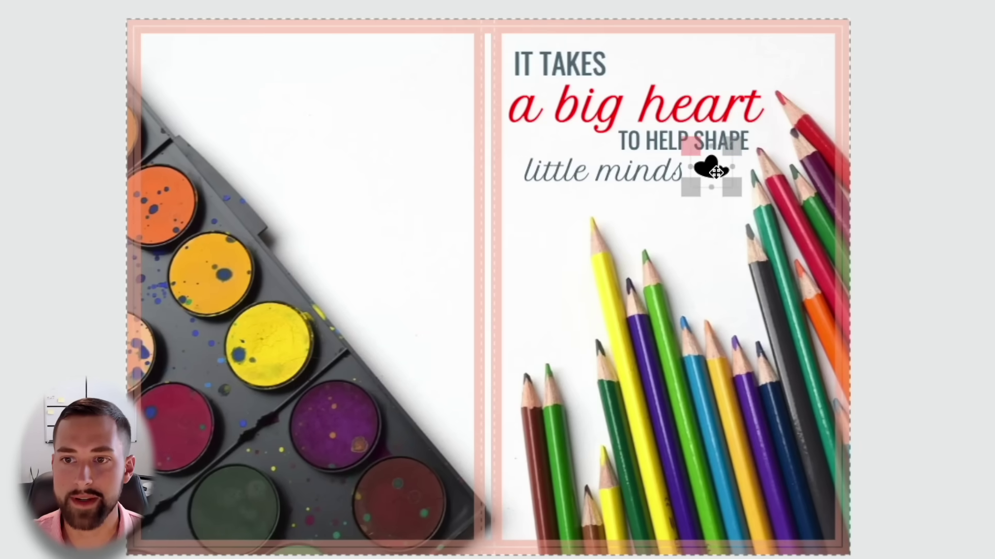
key(Escape)
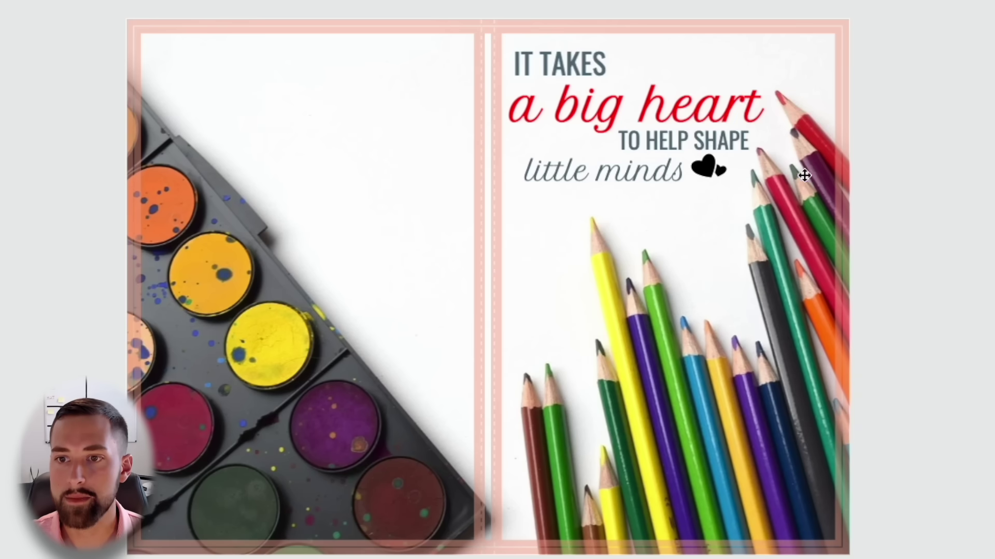
- Set the double-heart shape's fill color to #ff0000 and deselect it
click(710, 169)
key(Escape)
click(709, 169)
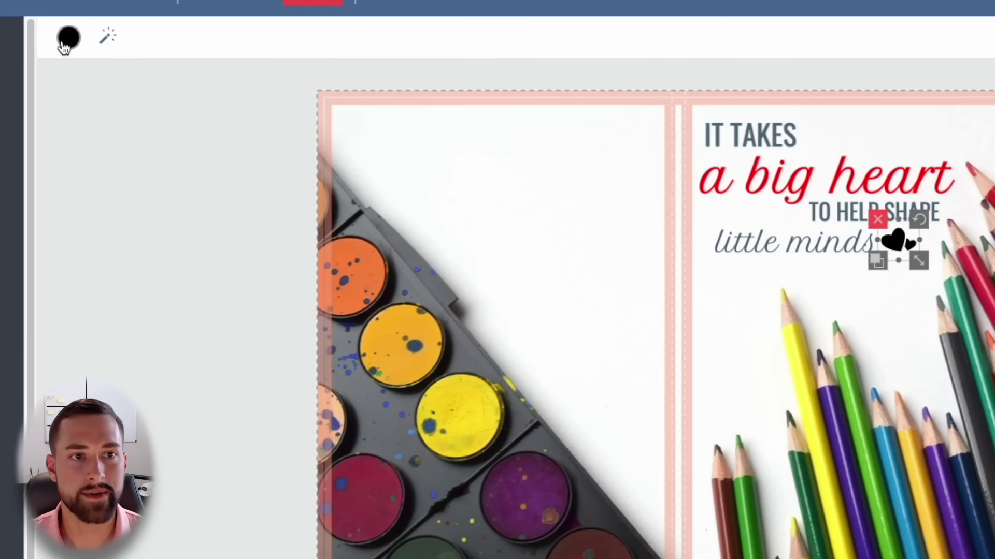
click(65, 47)
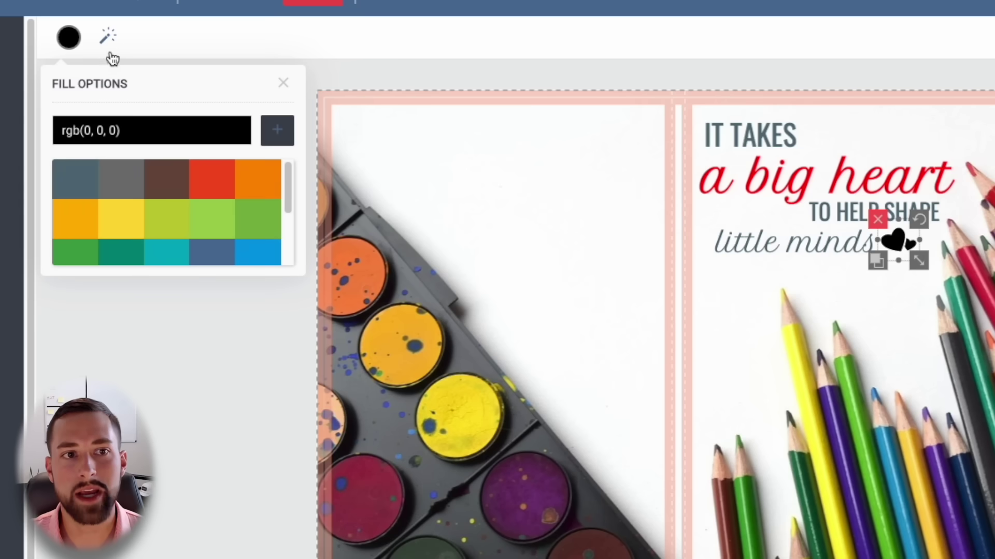
click(133, 127)
key(ctrl+a)
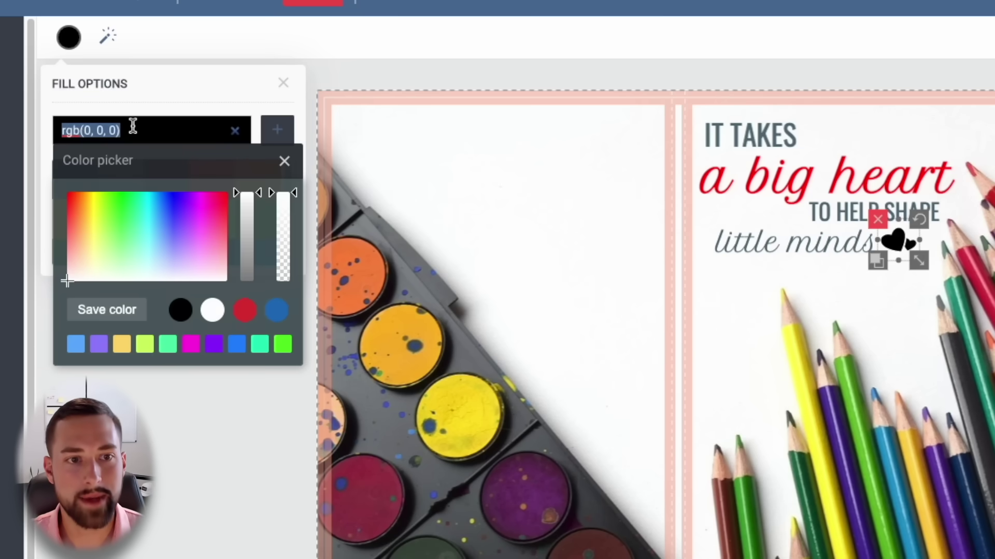
text(#ff0000)
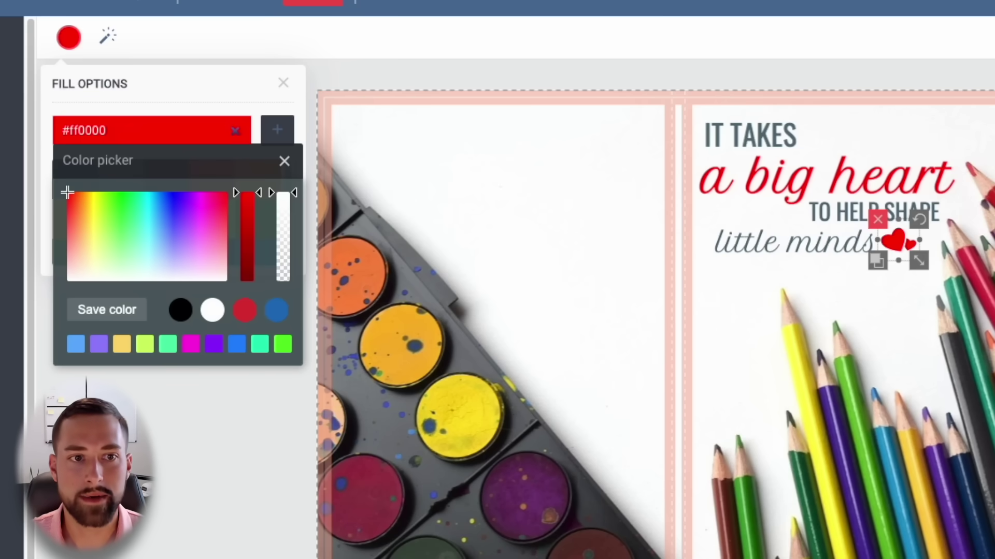
click(670, 183)
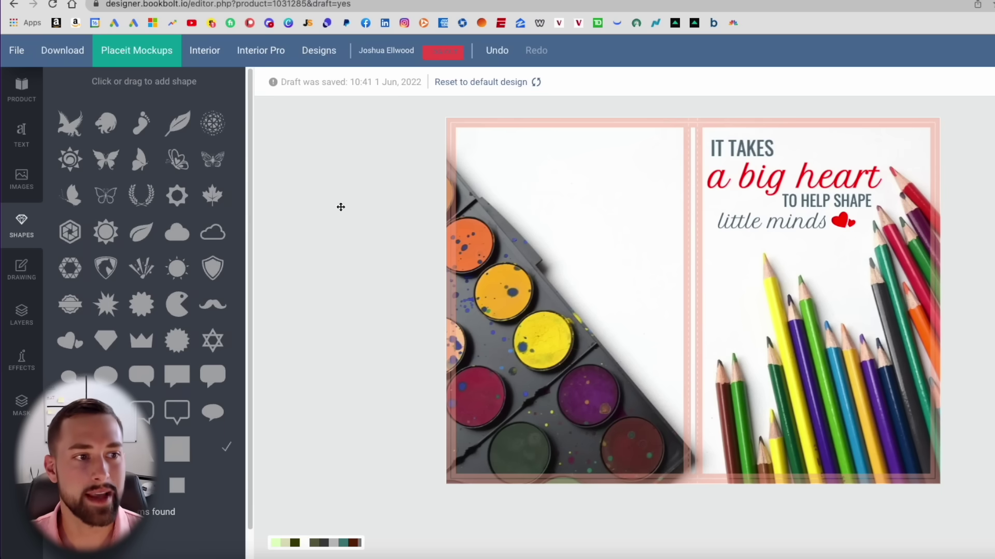
- Download the finished cover design as a PDF and save it to the Downloads folder under the suggested file name
click(13, 185)
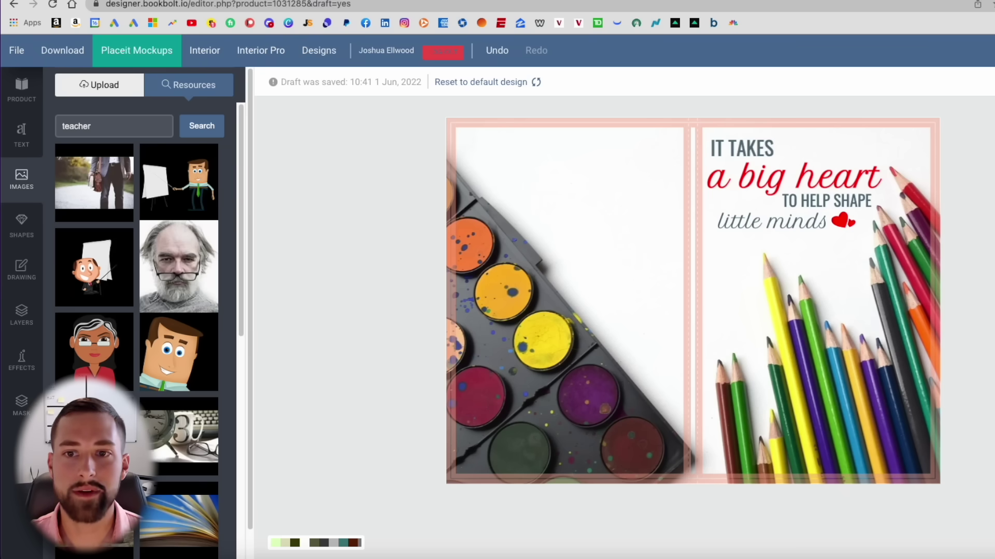
click(61, 51)
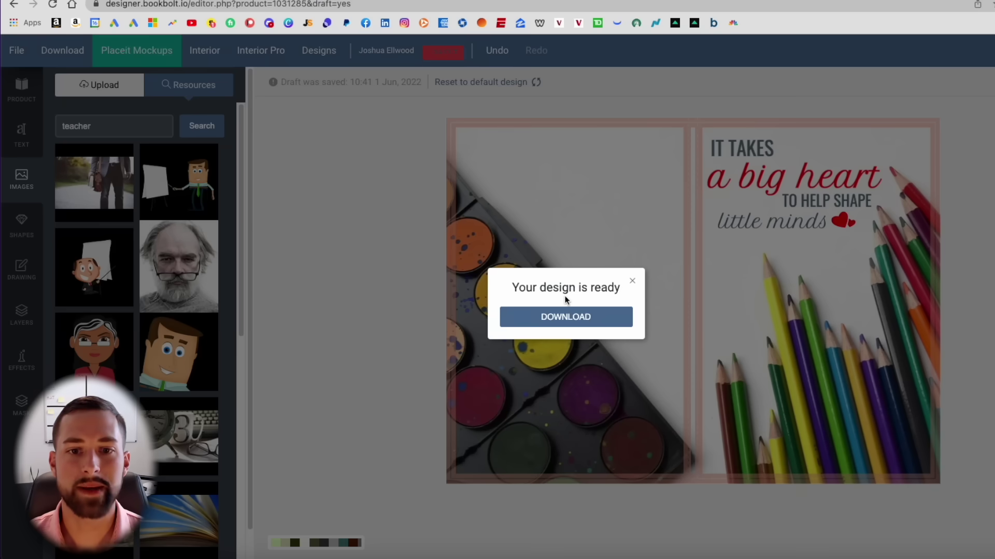
click(566, 317)
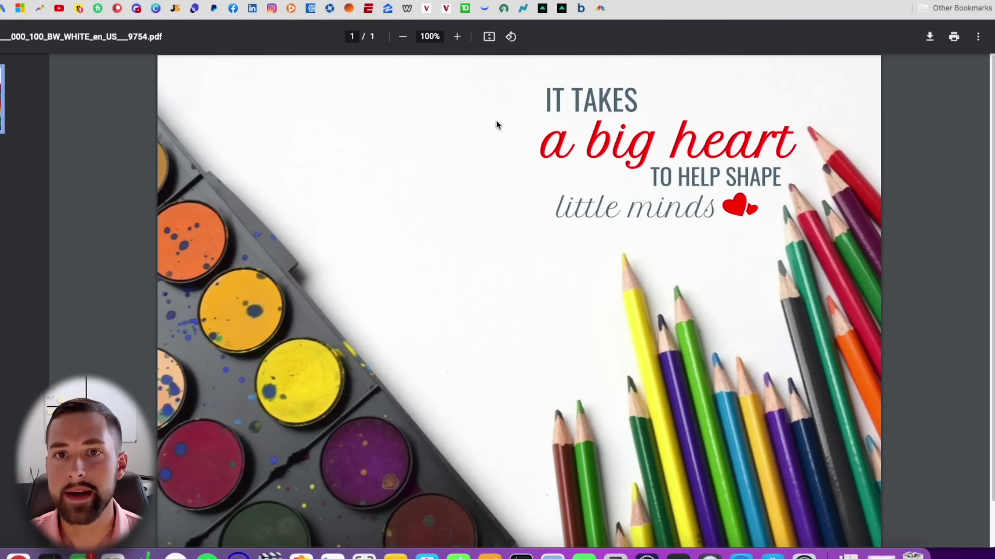
click(930, 37)
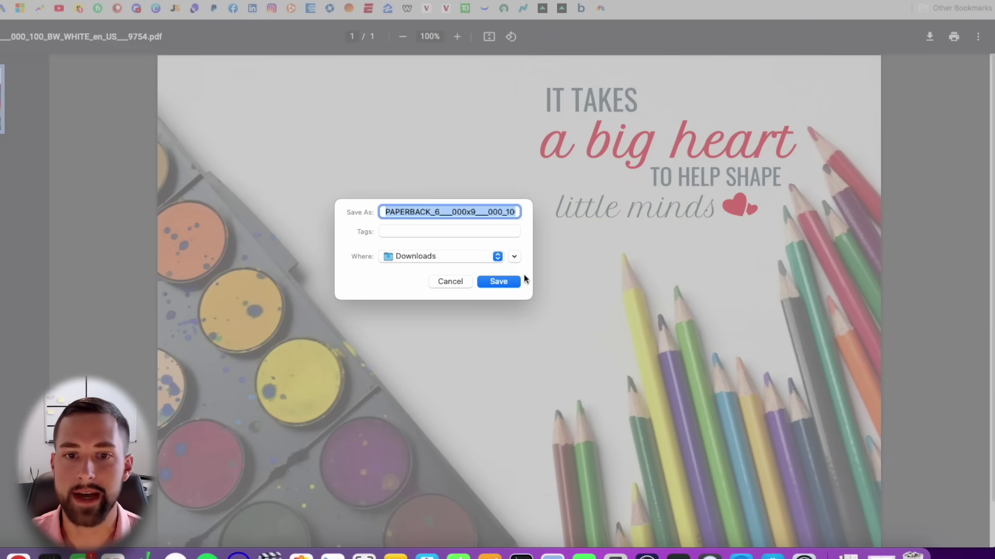
click(483, 282)
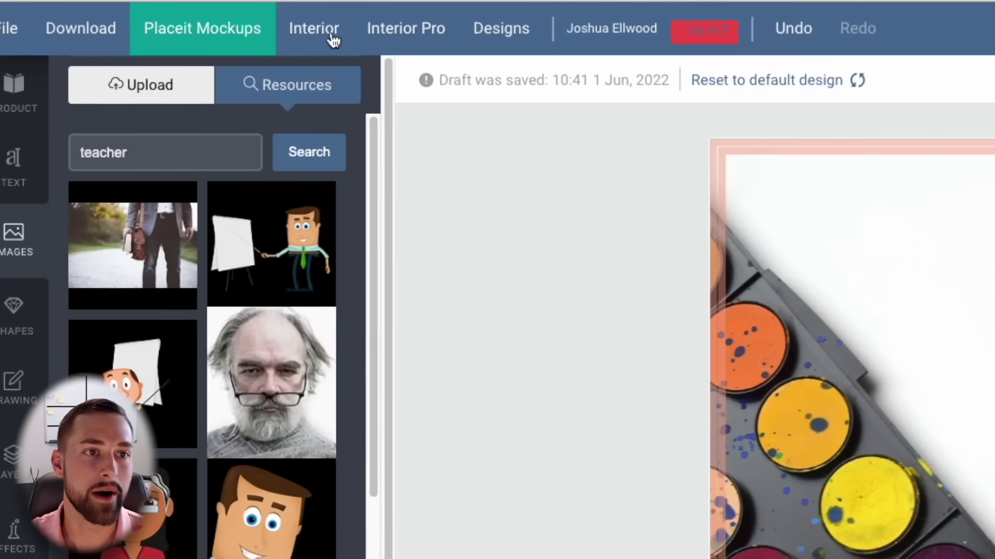
- Open the Interior Generator and browse the available book interior templates
click(315, 37)
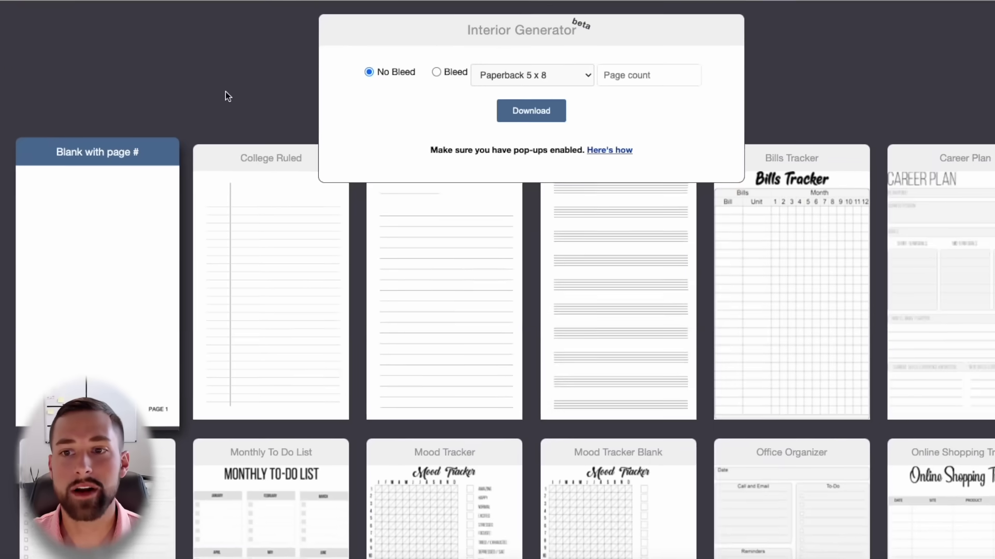
scroll(227, 101, down, 5)
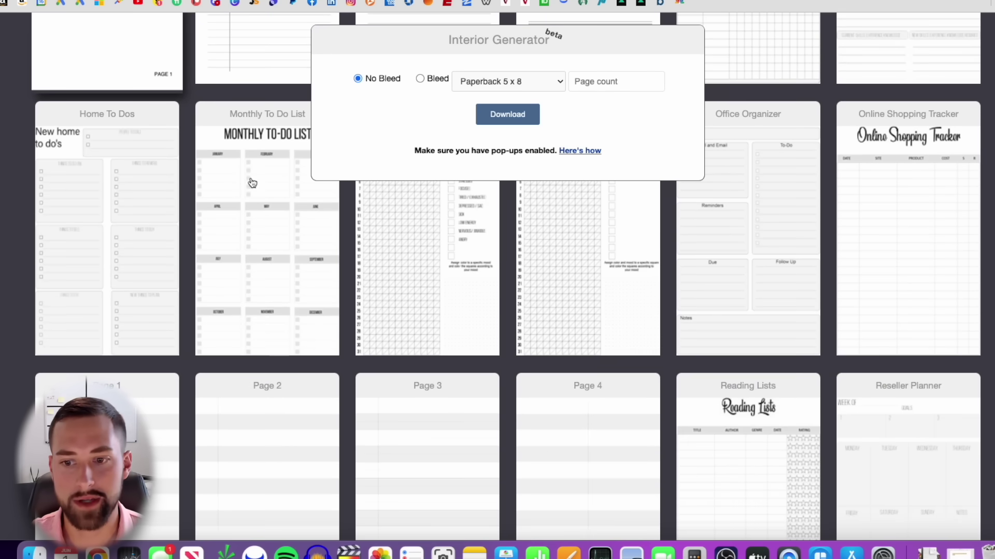
scroll(250, 182, down, 1)
scroll(518, 362, down, 3)
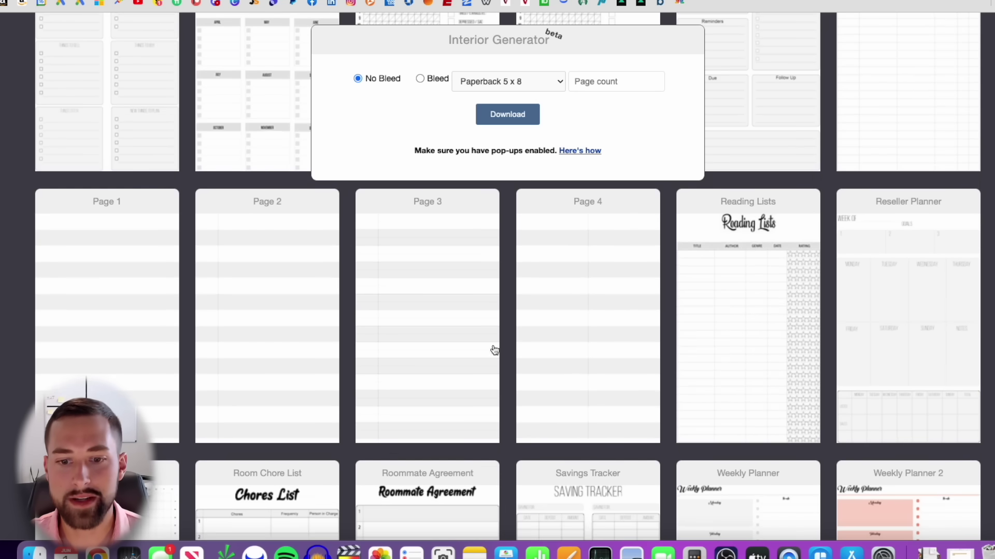
scroll(518, 363, down, 1)
scroll(609, 448, down, 7)
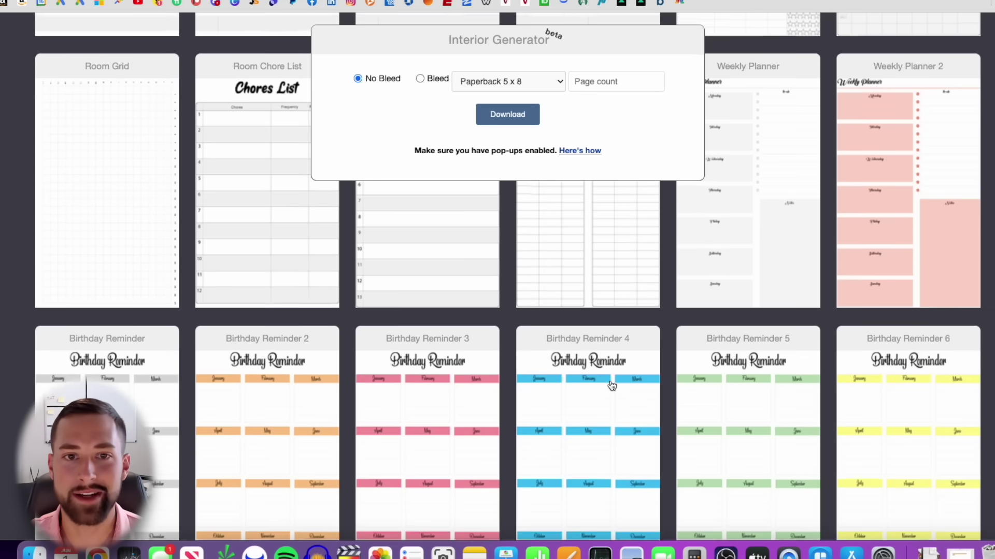
scroll(611, 383, up, 10)
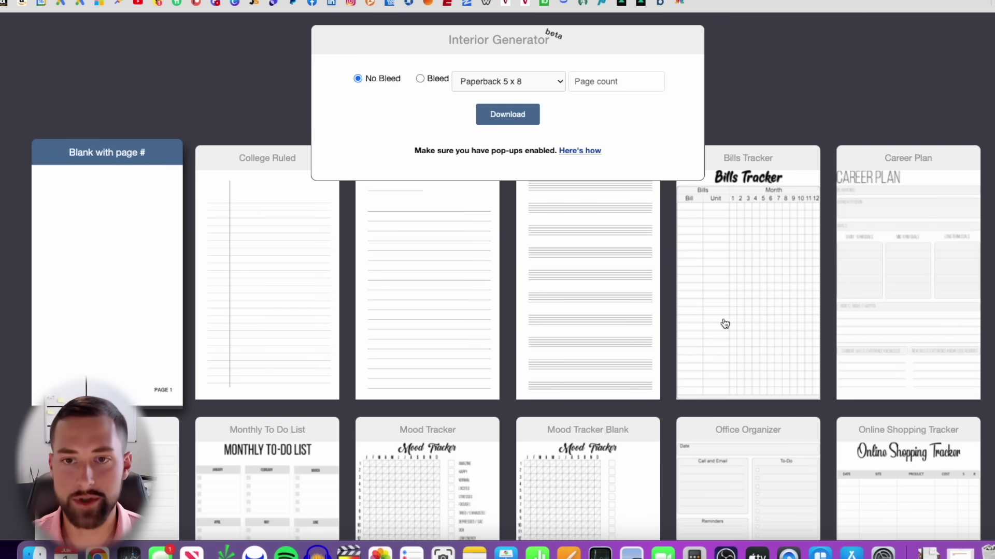
- Search the template page for "journal" and go through the matches to pick the Gratitude Journal interior
key(super+f)
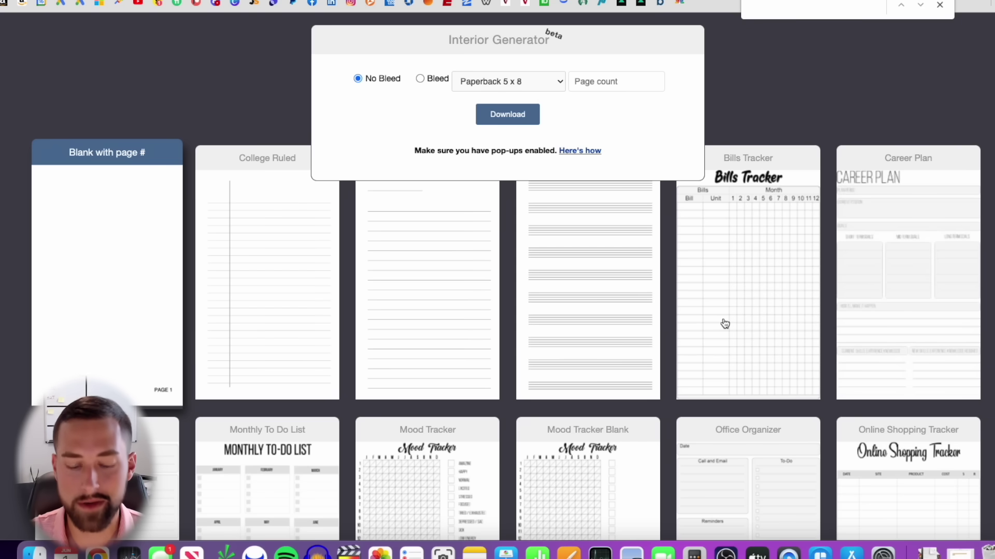
text(journal)
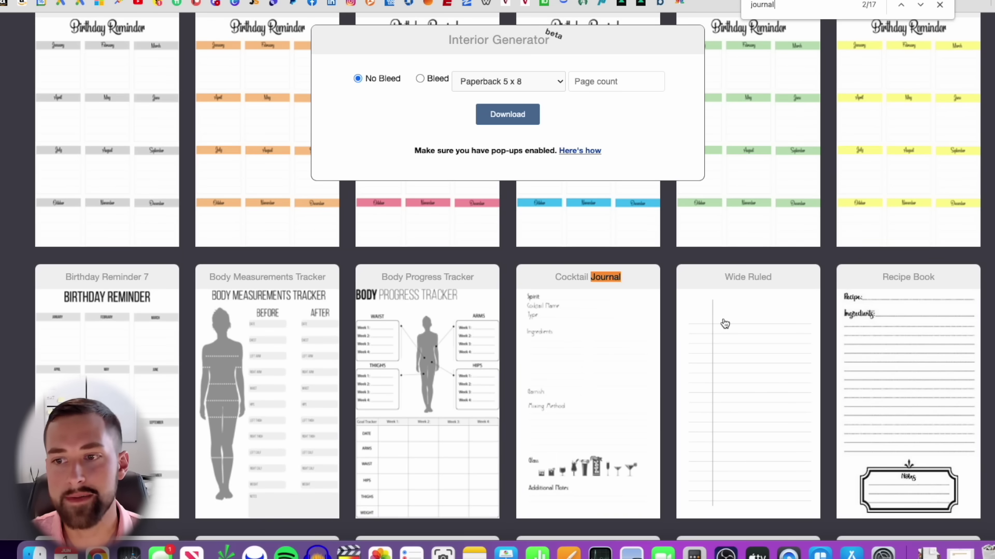
key(Return)
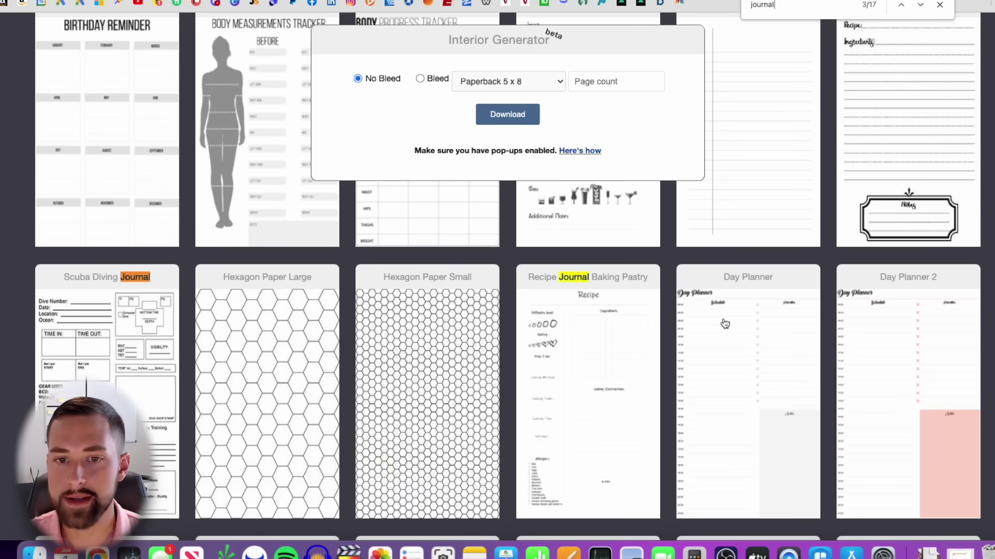
key(Return)
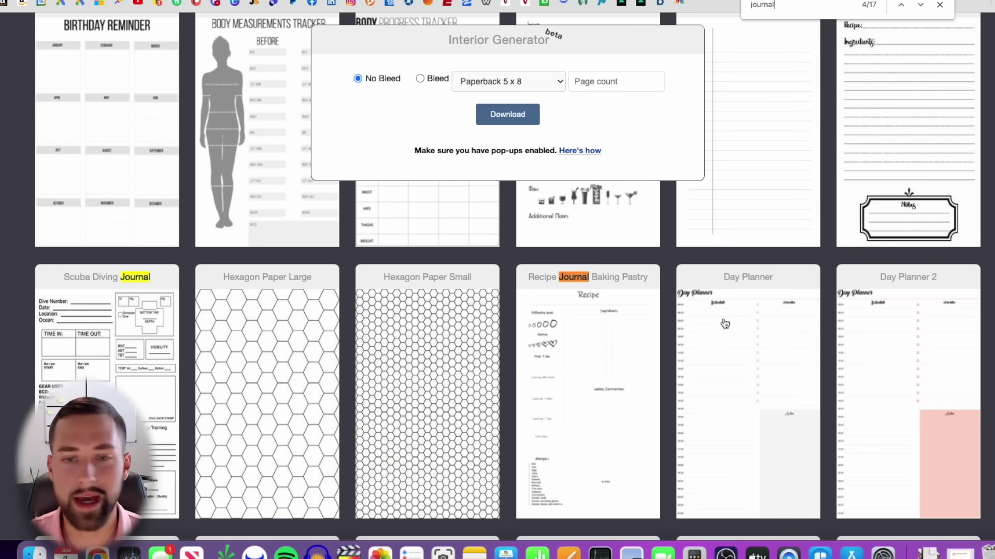
key(Return)
key(Return)
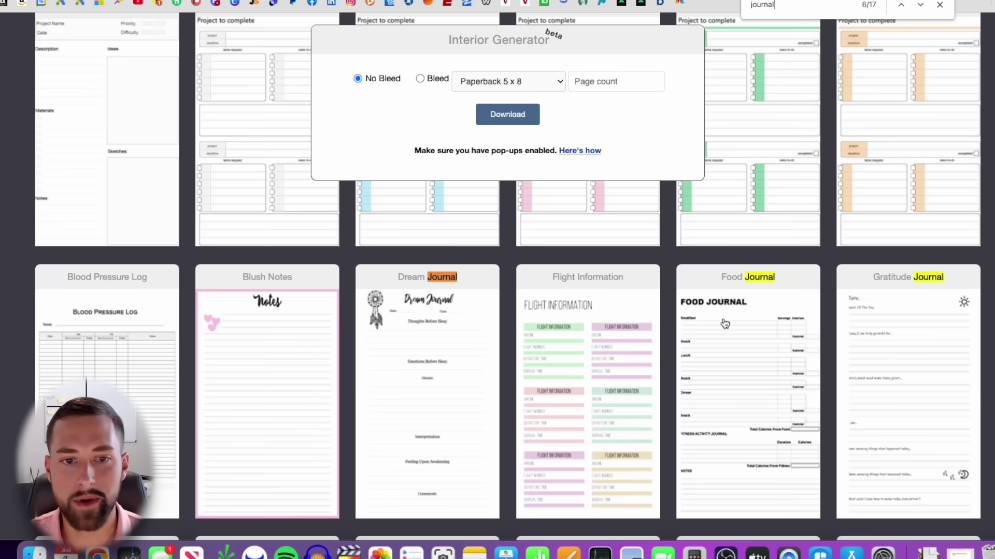
key(Return)
key(Return)
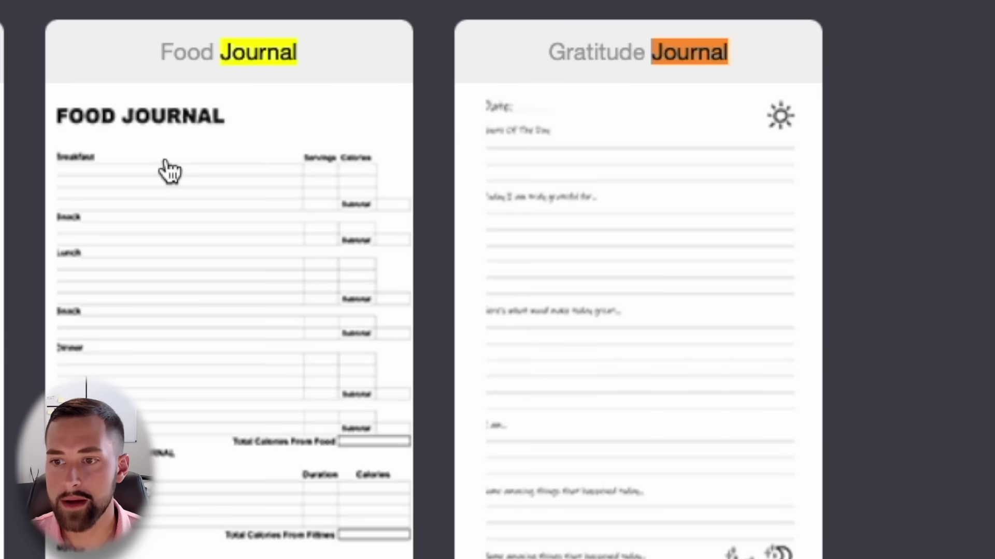
scroll(669, 273, down, 1)
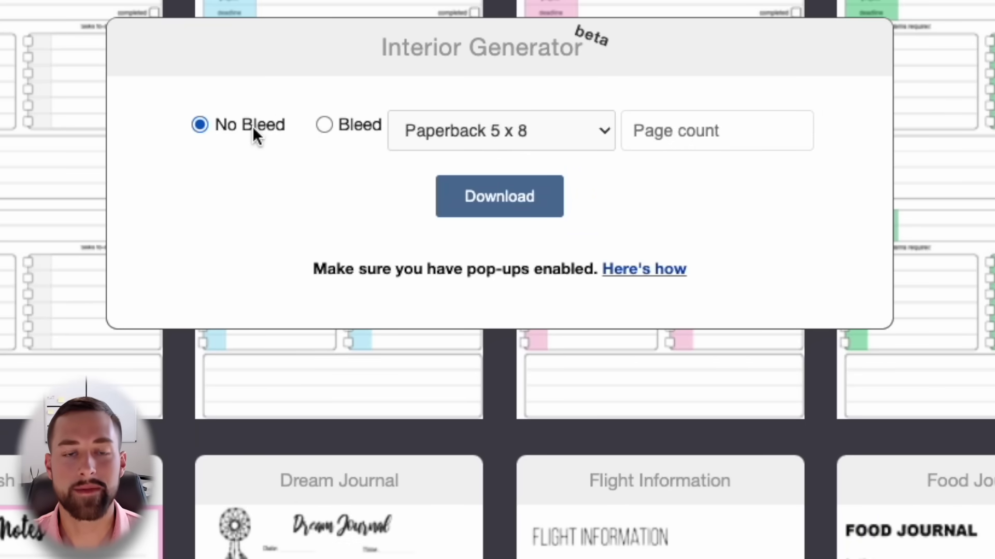
- Set the interior to Bleed, Paperback 6 x 9 and 100 pages, then generate it and download the PDF
click(359, 133)
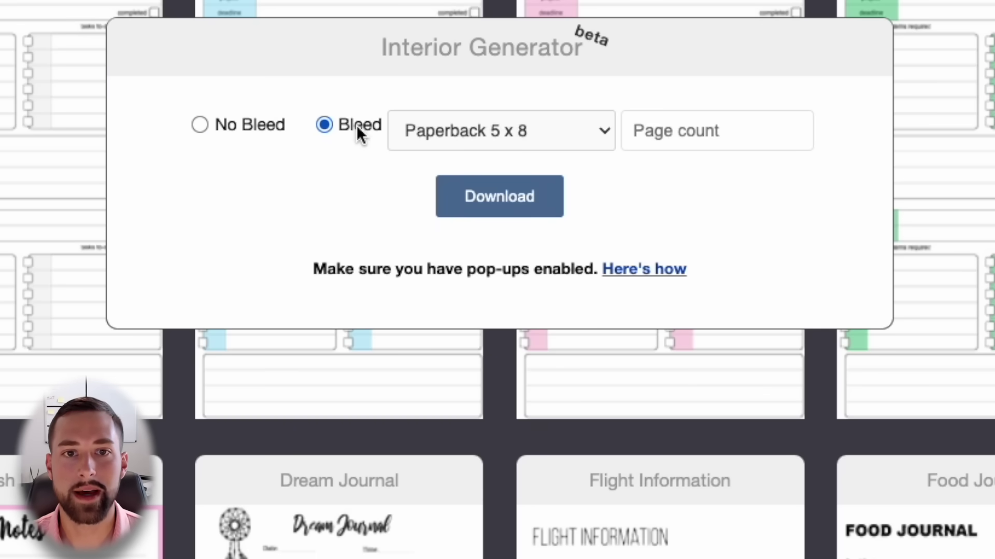
click(472, 131)
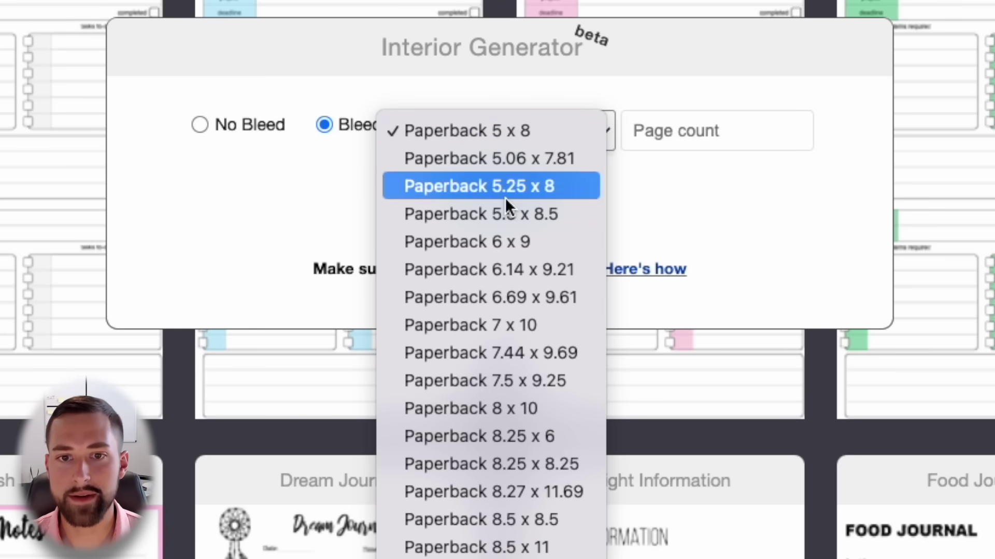
click(520, 241)
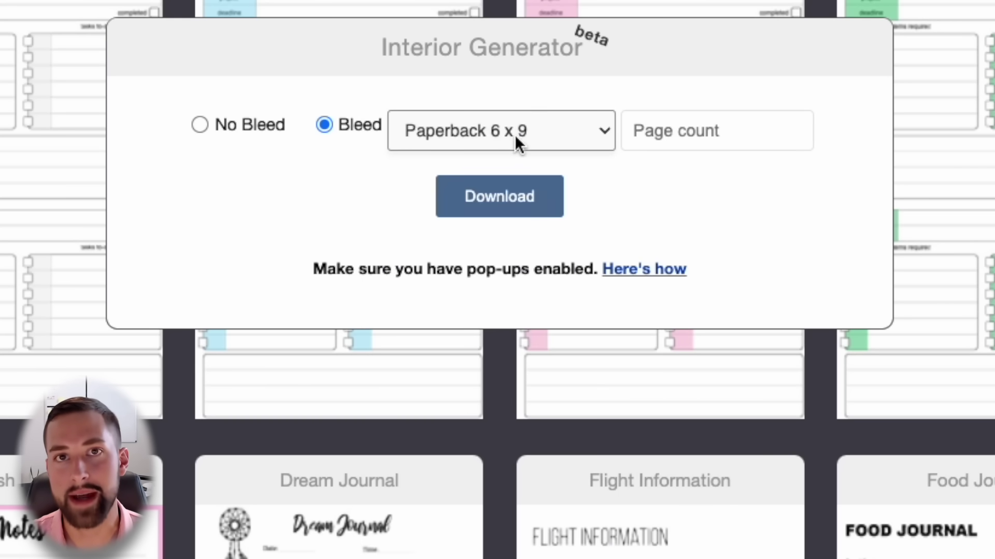
click(664, 127)
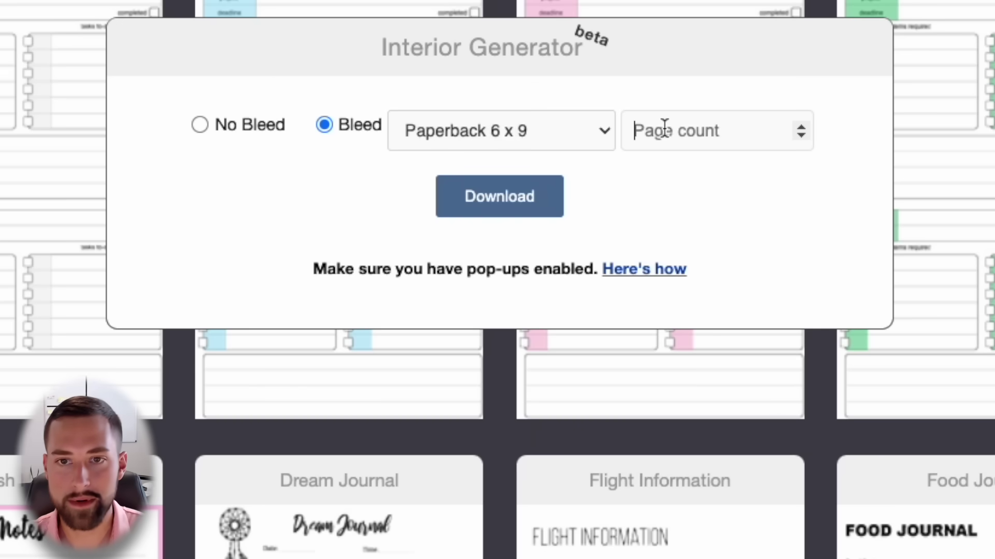
text(100)
click(673, 174)
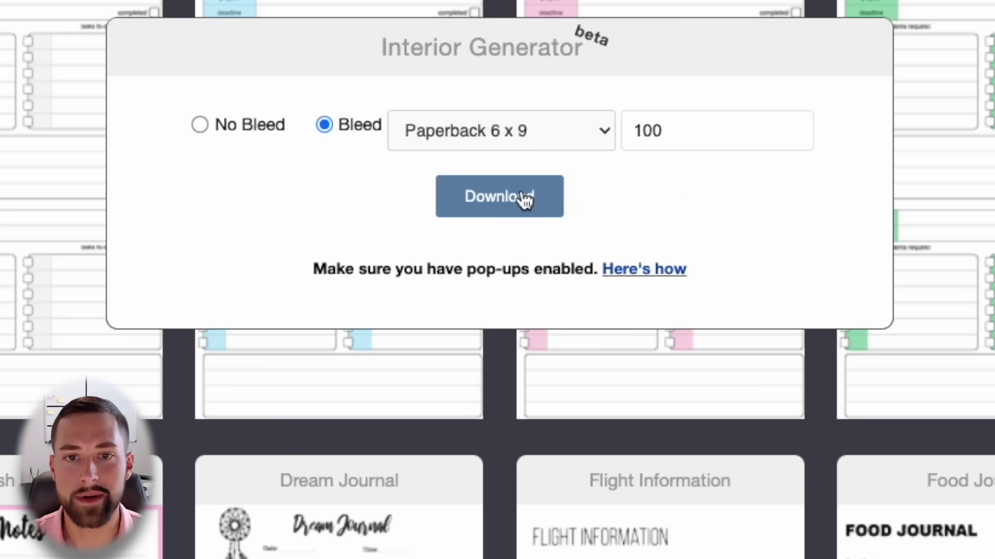
click(496, 203)
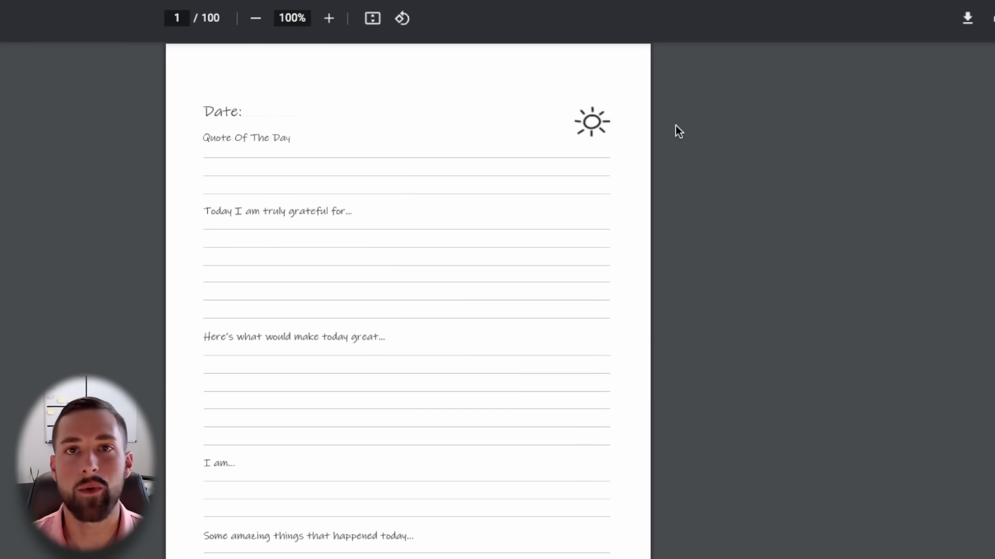
click(967, 18)
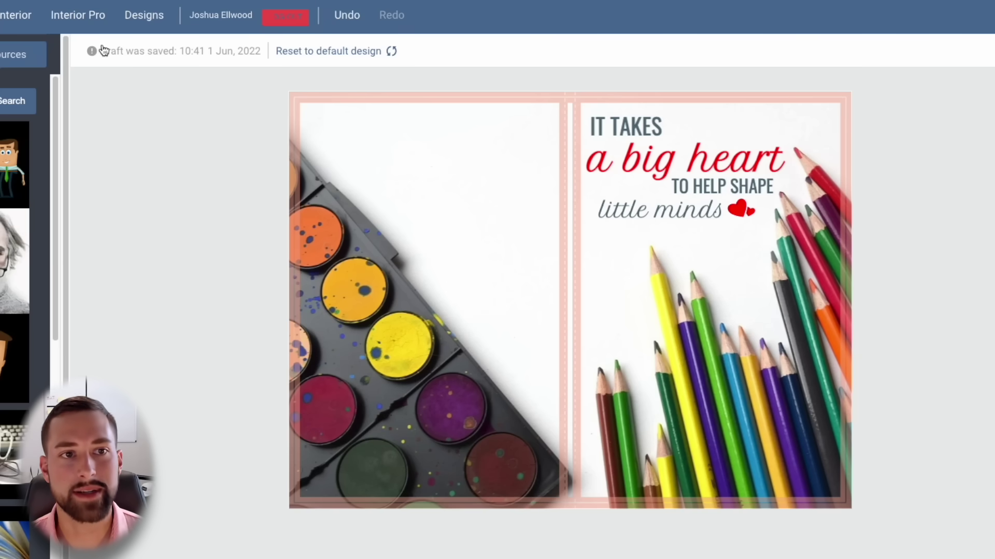
- Open Interior Generator Pro and use the College Ruled template for the first page
click(72, 14)
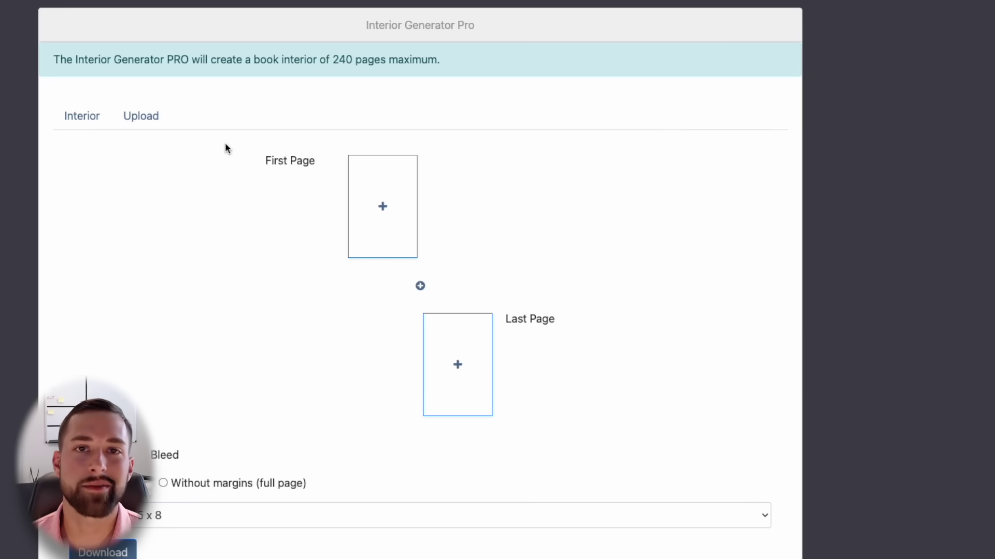
click(369, 176)
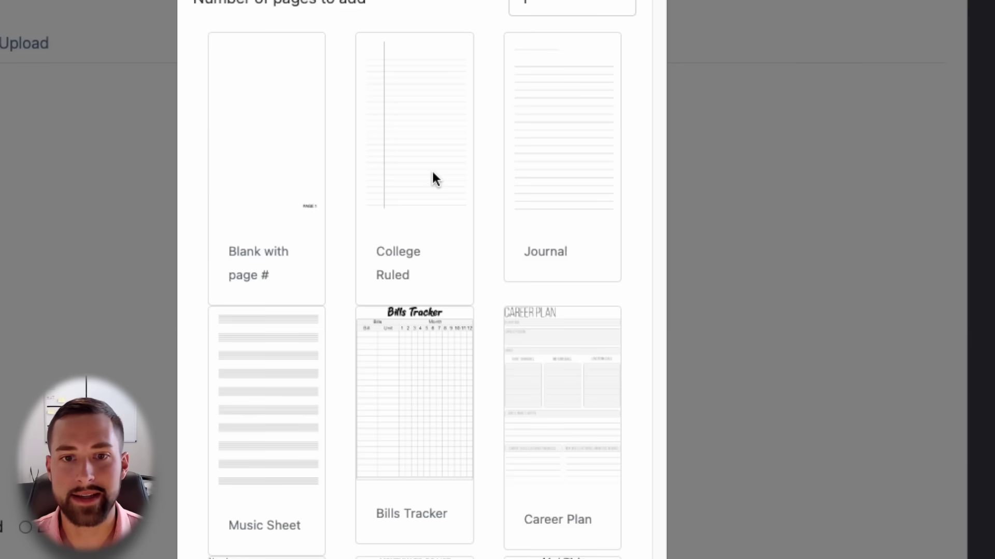
click(434, 179)
- Add a two-page spread after the first page and fill pages 2 and 3 with the Bills Tracker template
click(420, 286)
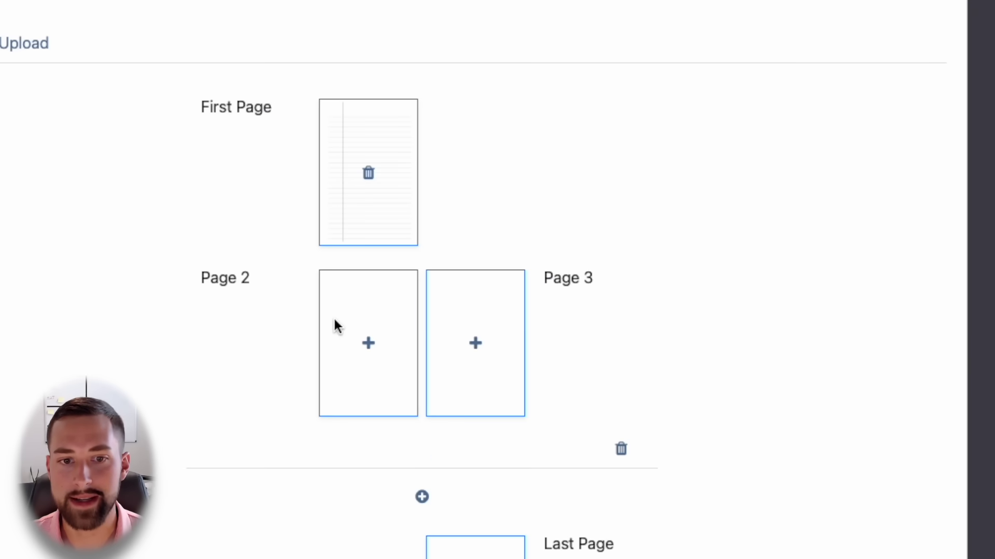
click(368, 344)
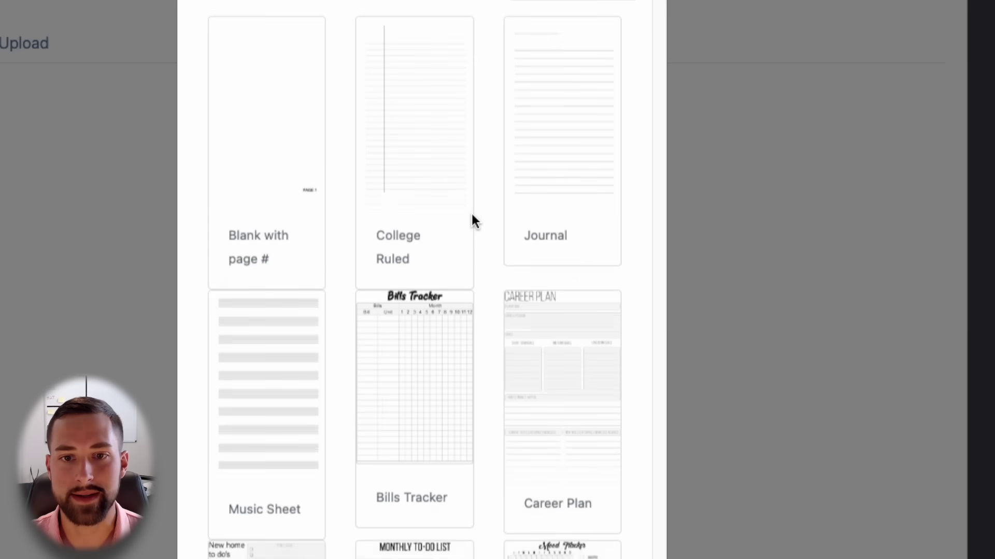
click(441, 388)
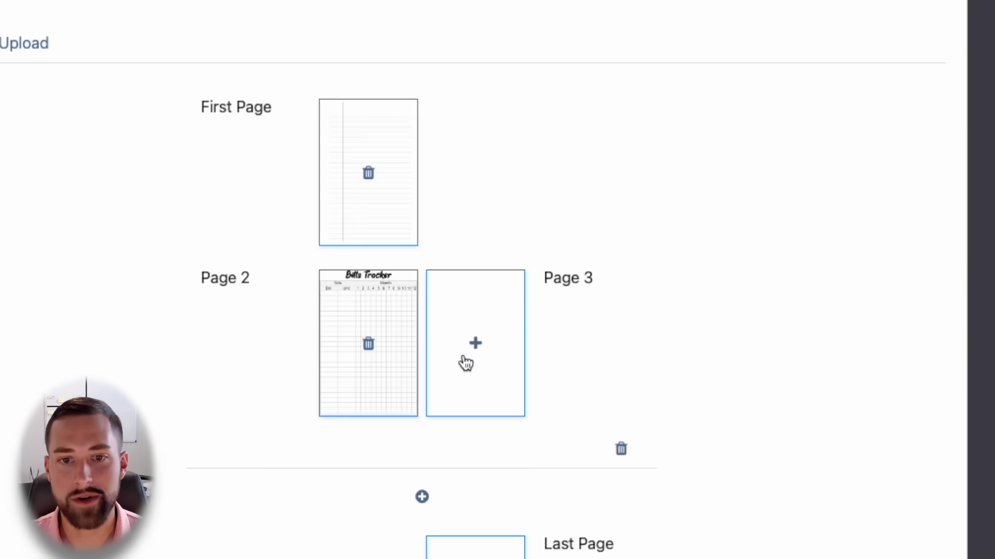
click(472, 347)
click(395, 364)
- Add another two-page spread and fill page 4 with the Career Plan template
scroll(421, 368, down, 2)
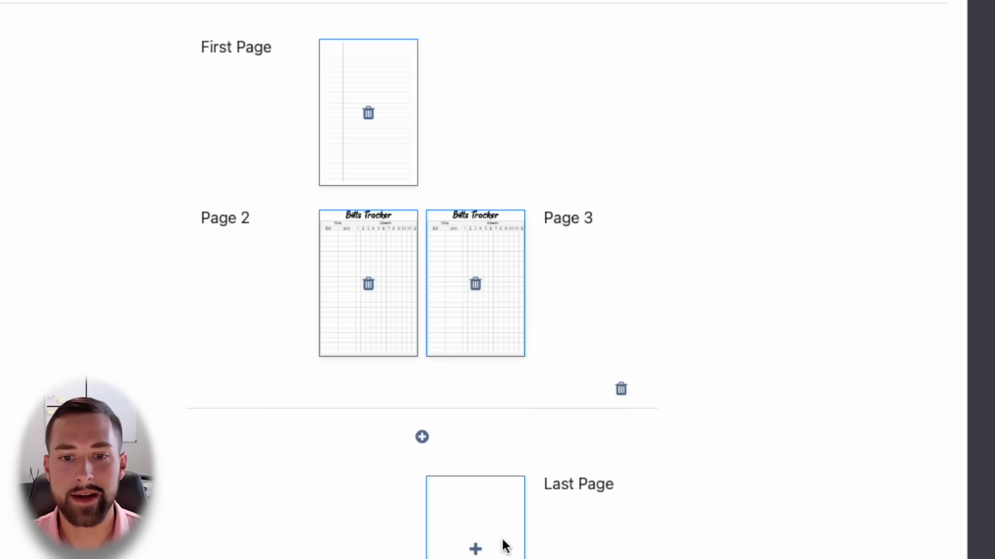
click(422, 437)
click(381, 485)
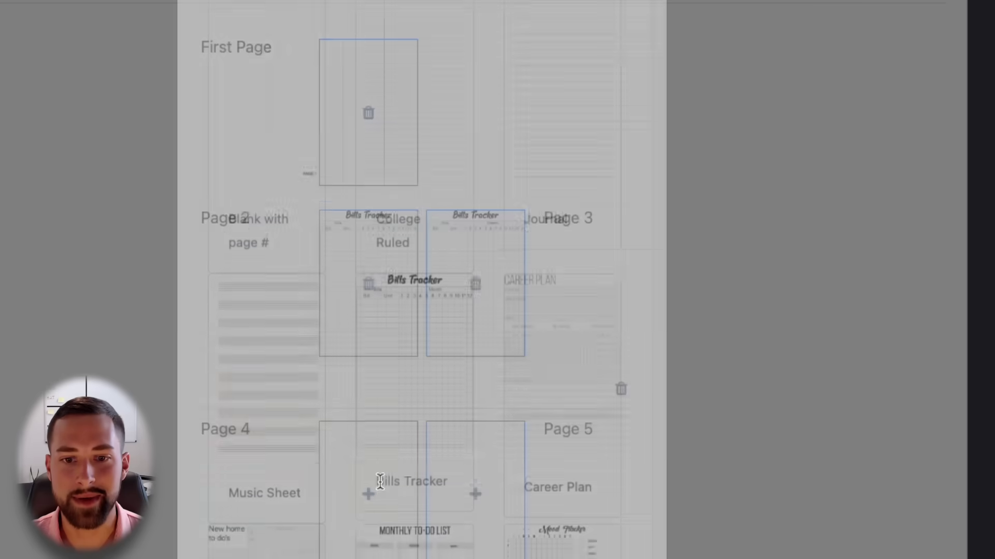
click(559, 388)
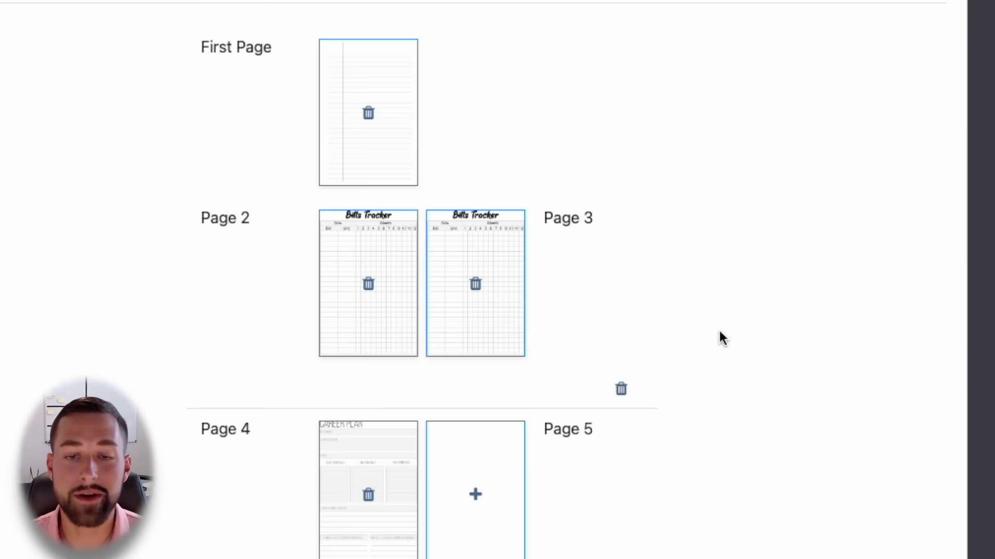
scroll(673, 205, down, 7)
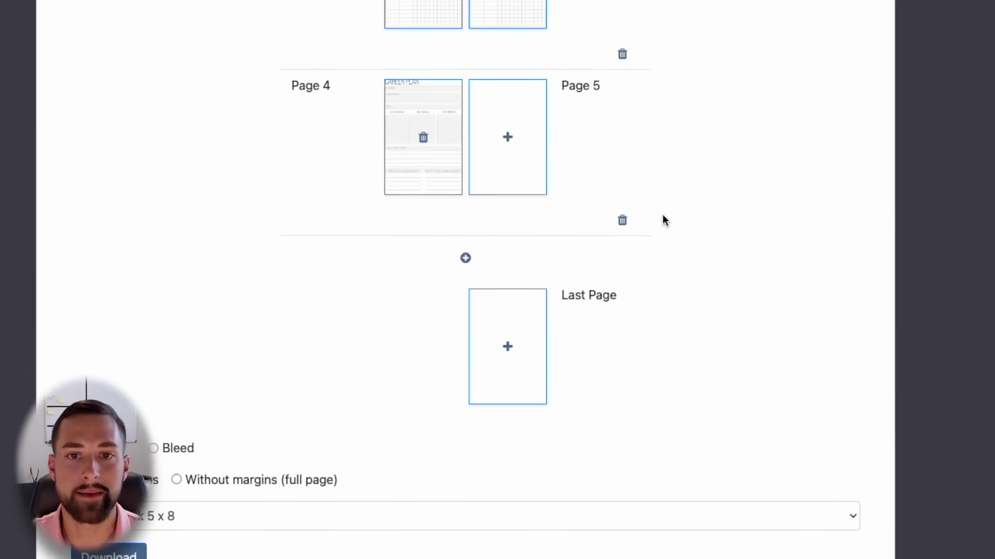
scroll(656, 223, up, 7)
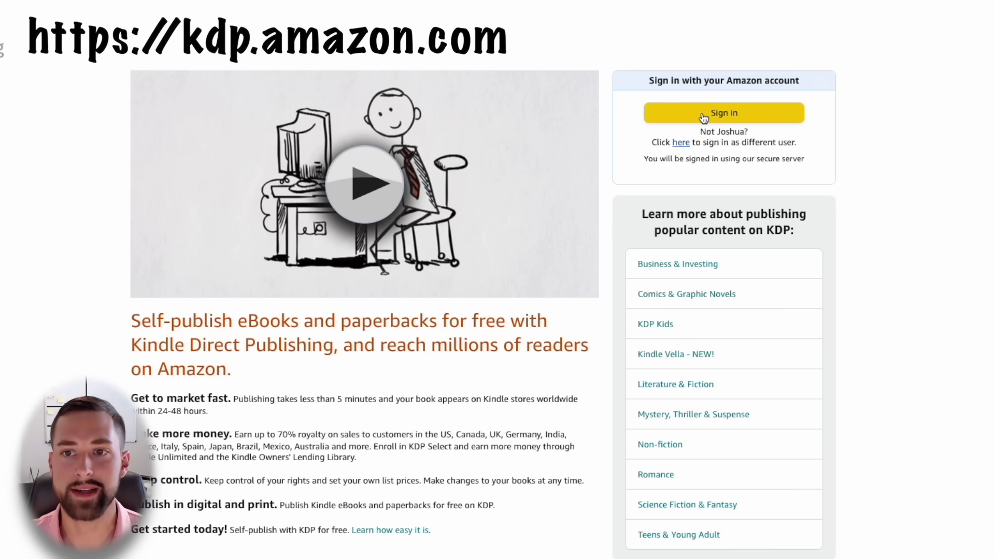
- Sign in to Kindle Direct Publishing and start creating a new paperback, opening its Paperback Details form
click(676, 117)
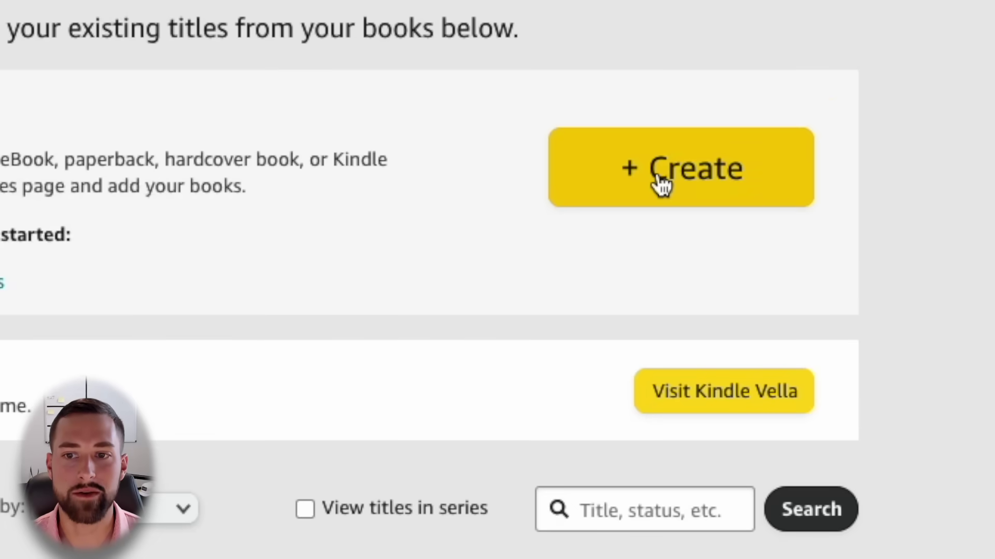
click(661, 184)
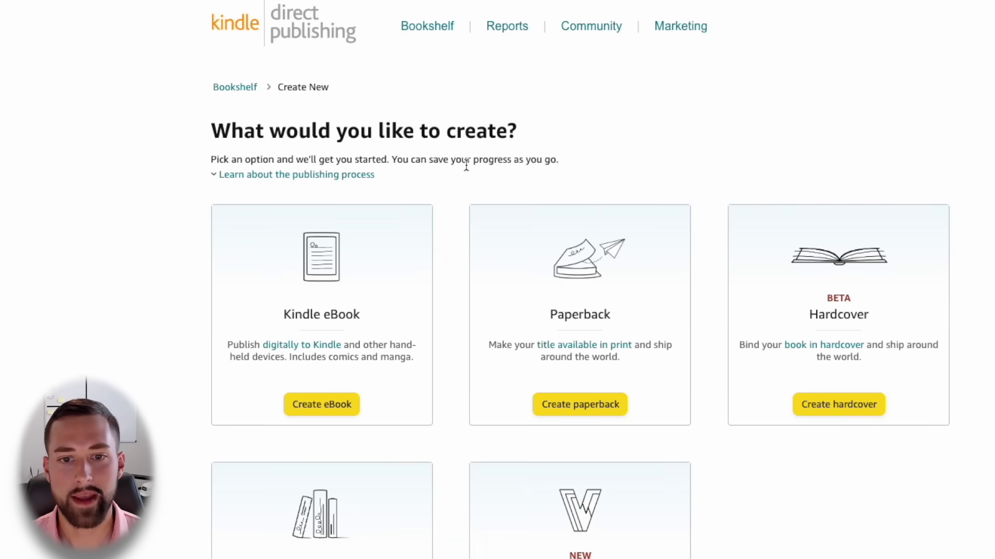
scroll(460, 174, down, 1)
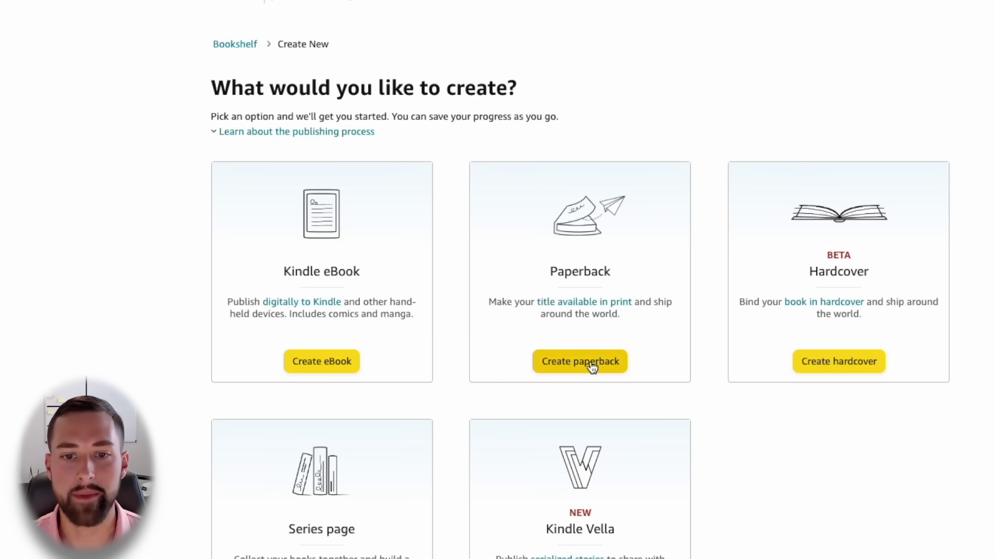
click(564, 362)
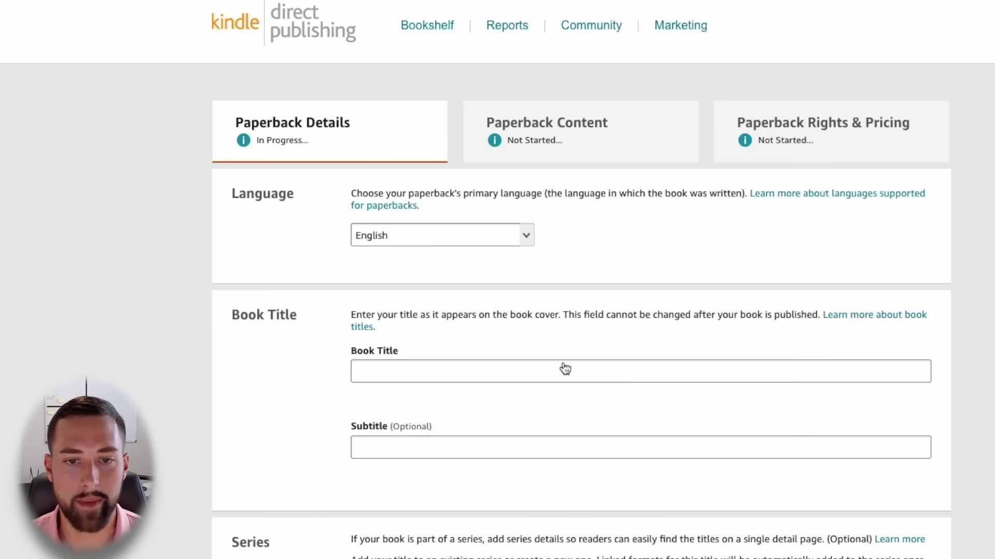
scroll(422, 88, down, 1)
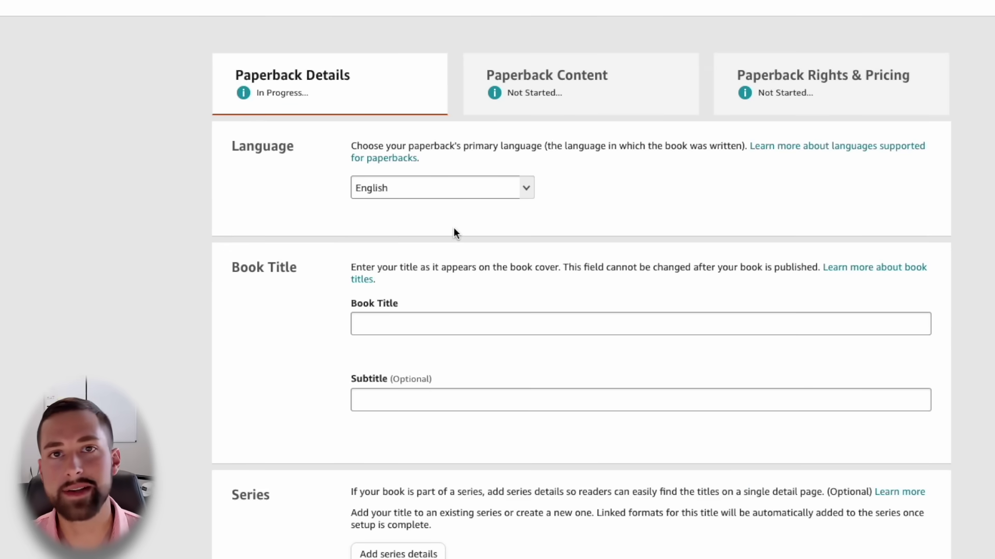
scroll(458, 313, down, 1)
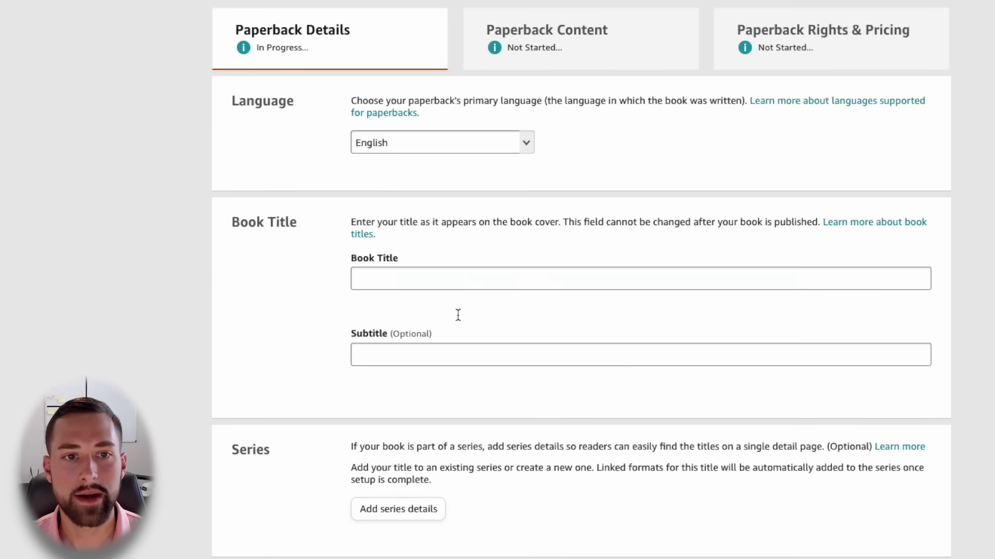
- Enter "It Takes A Big Heart To Shape Little Minds Teacher Journal Gift" as the book title, using the competing Amazon listing's title as a reference
click(474, 276)
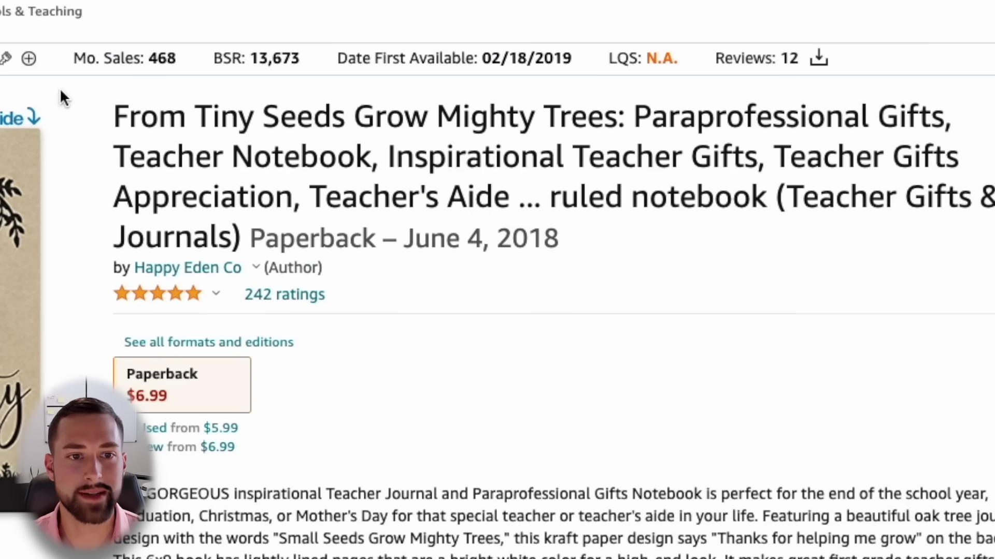
drag(116, 115, 617, 118)
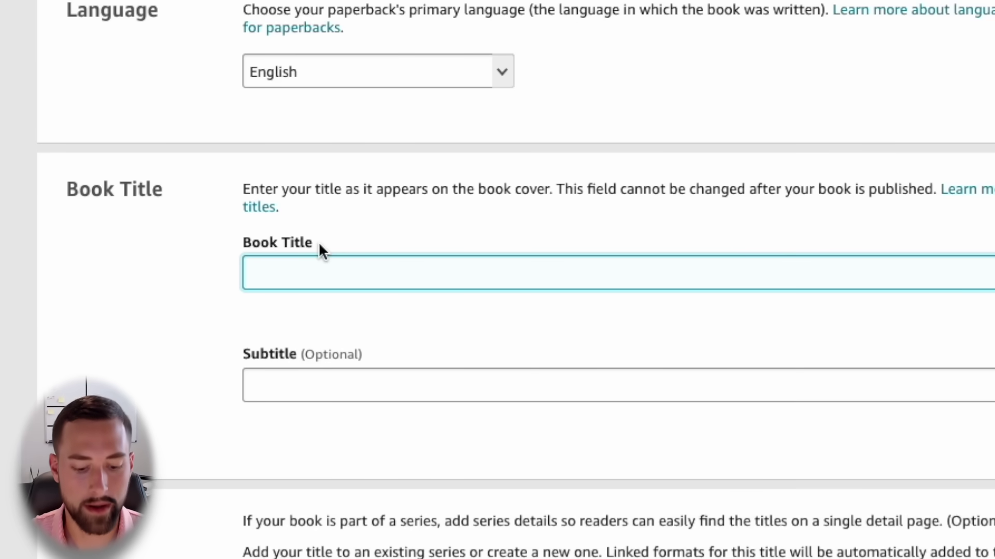
text(It Takes A Big Heart To Shape Little Minds Teacher Journal Gift)
scroll(142, 328, down, 1)
click(120, 299)
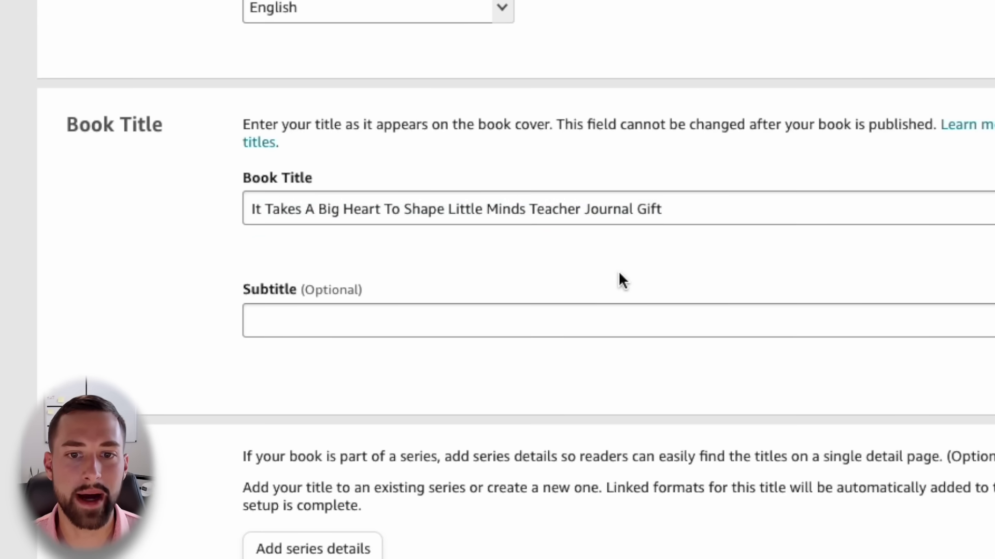
- Switch to Book Bolt's research tools and review the teacher gift keyword results and most frequent keywords for subtitle ideas
click(541, 322)
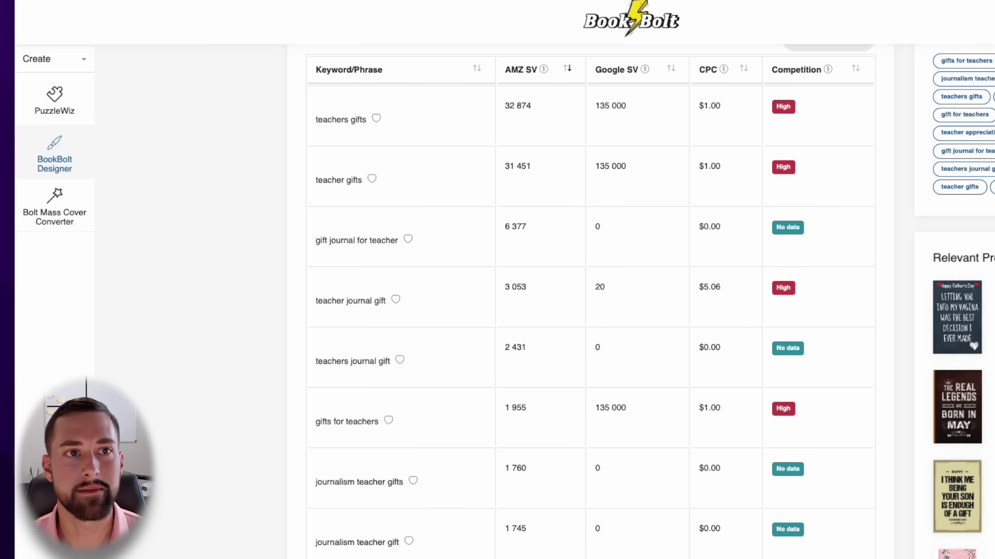
click(74, 67)
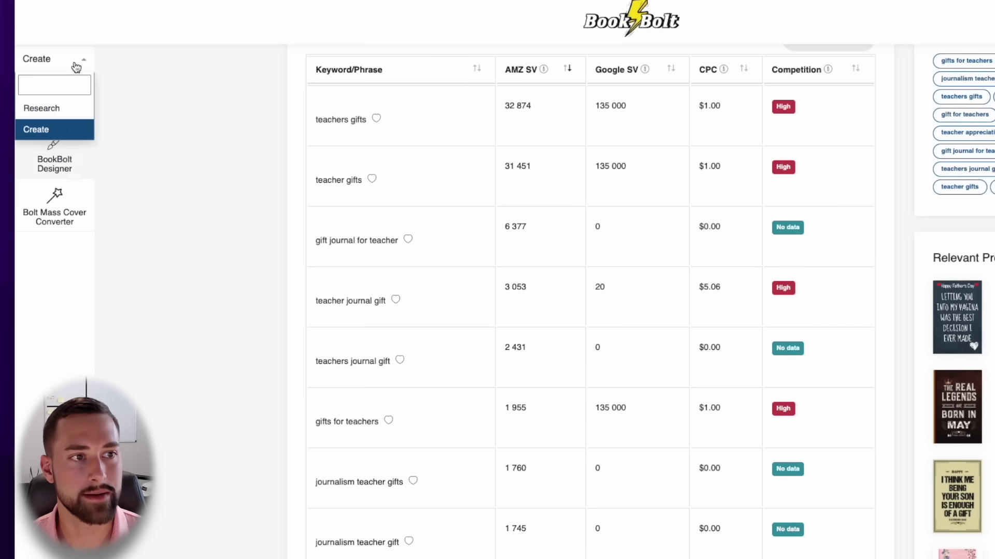
scroll(264, 152, up, 5)
click(90, 69)
click(91, 69)
click(58, 107)
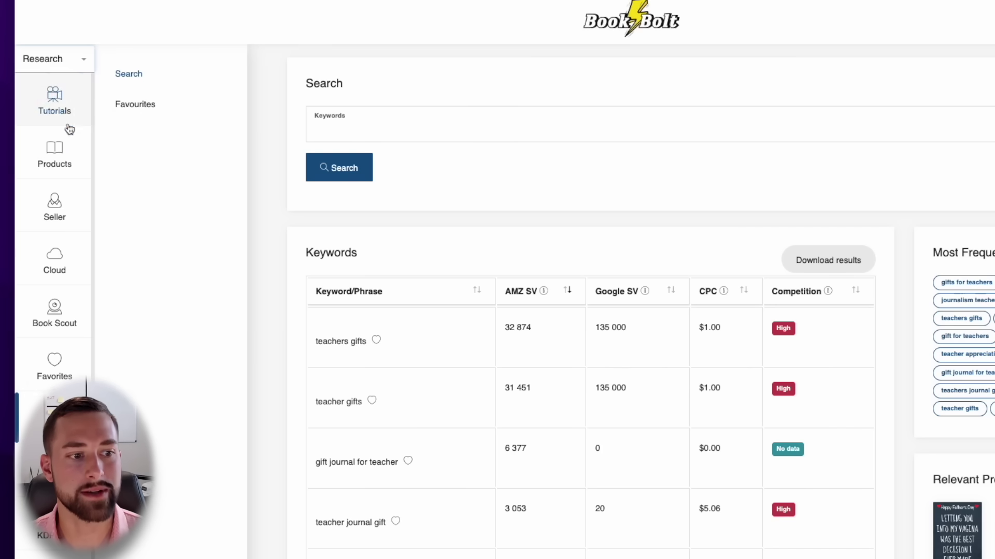
click(416, 135)
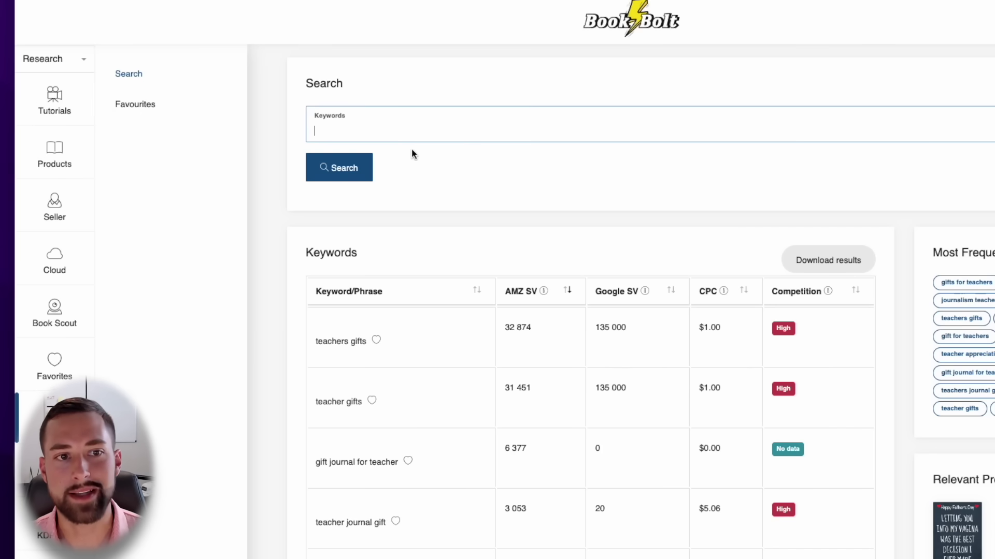
click(444, 253)
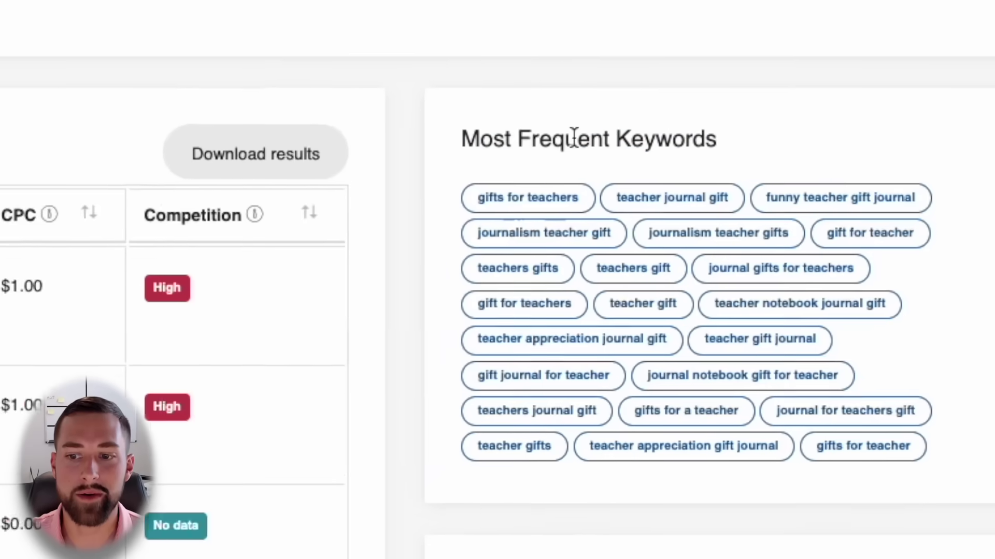
triple_click(574, 137)
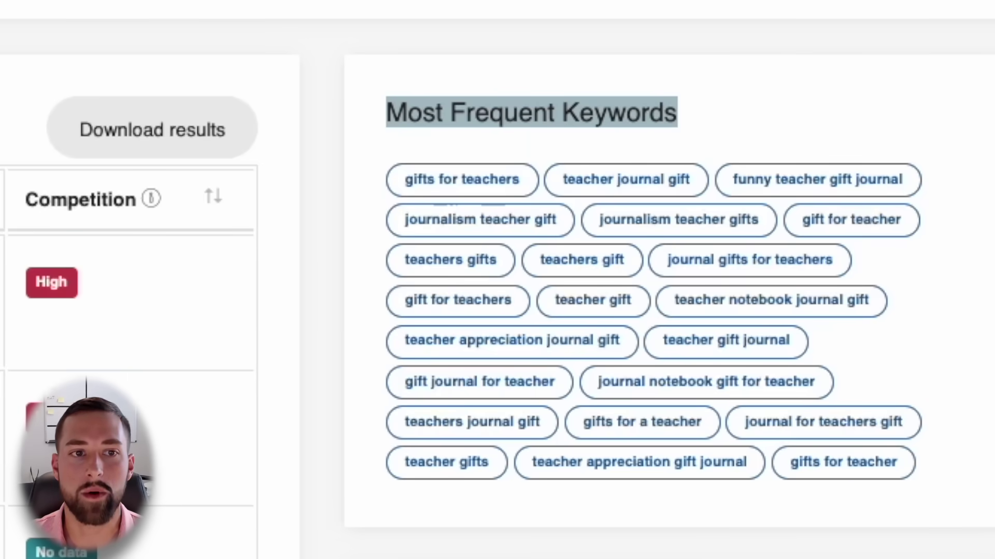
drag(521, 181, 396, 183)
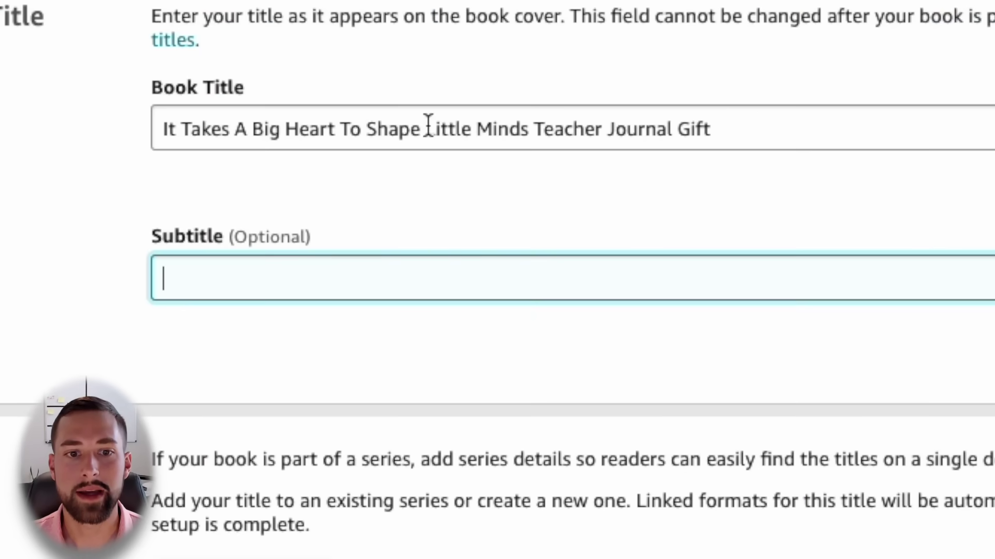
- Set the KDP paperback's subtitle to "Teacher Gifts, Gift Journal For Teacher, Journalism Teacher Gifts, Daily Journal"
text(gifts for teachers)
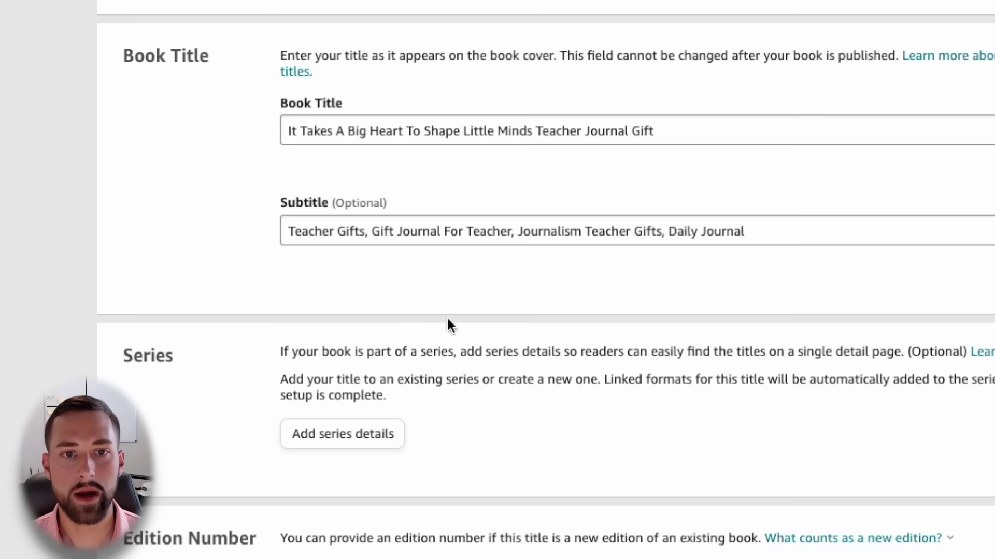
scroll(447, 324, down, 2)
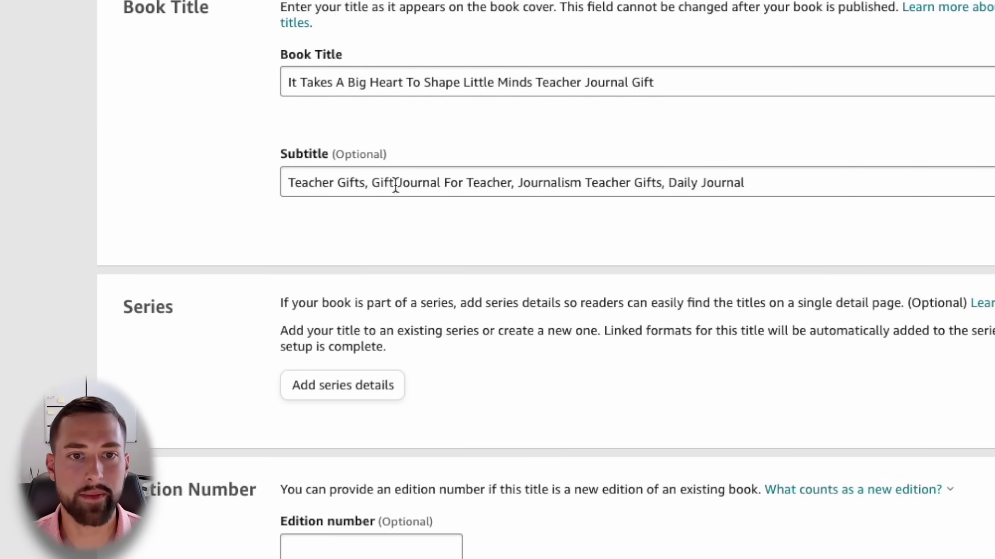
scroll(362, 220, down, 1)
right_click(299, 240)
click(200, 201)
click(272, 232)
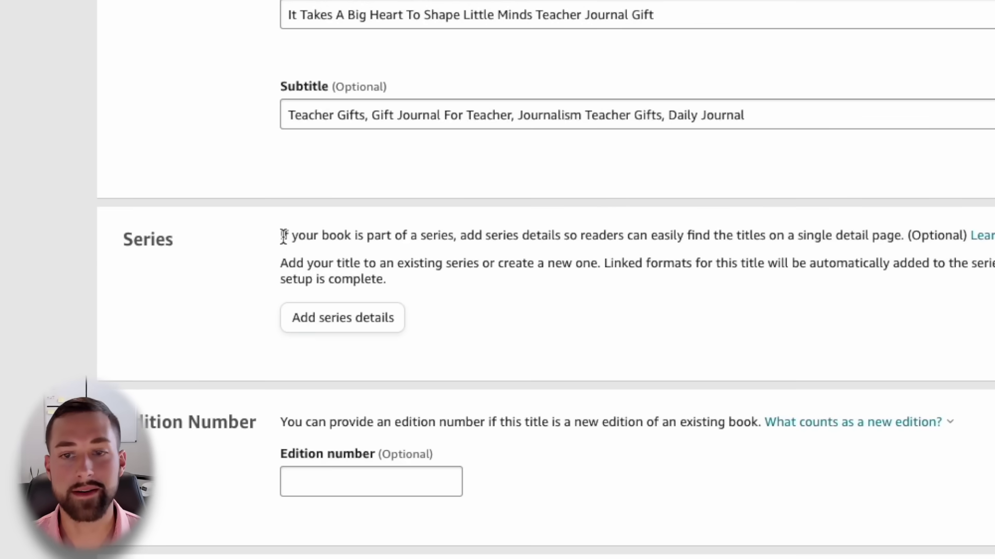
- Check which author name the competing "From Tiny Seeds Grow Mighty Trees" listing on Amazon uses
scroll(306, 272, down, 2)
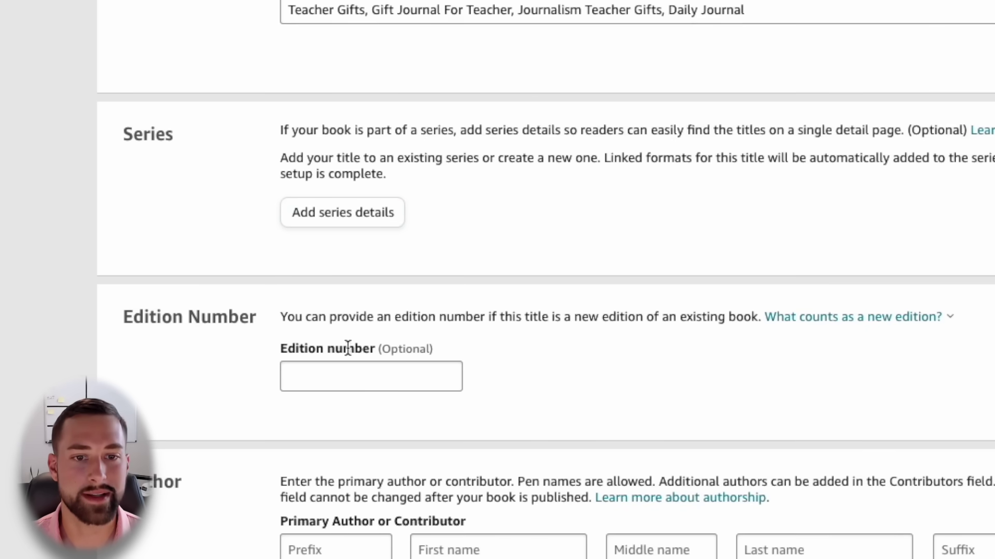
scroll(415, 344, down, 2)
scroll(417, 331, down, 2)
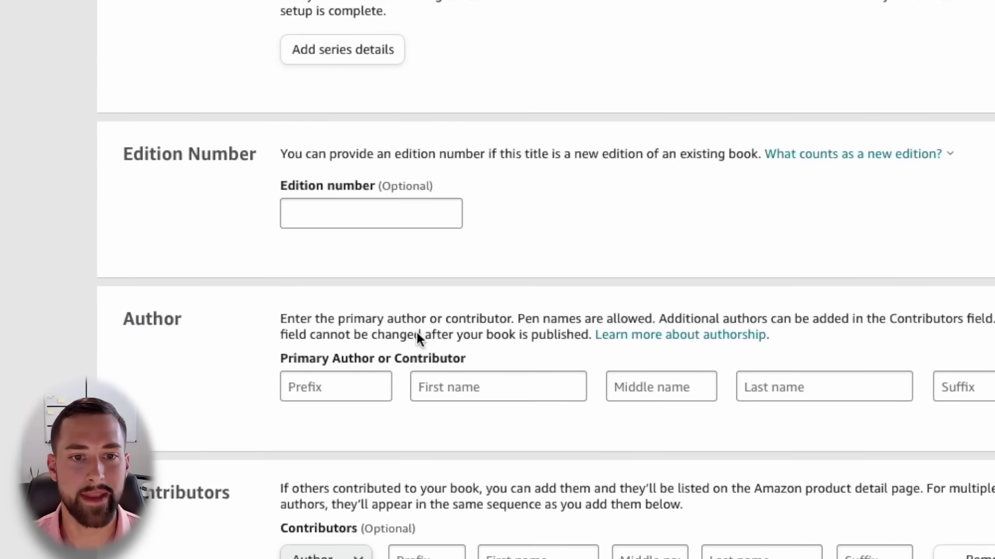
click(458, 322)
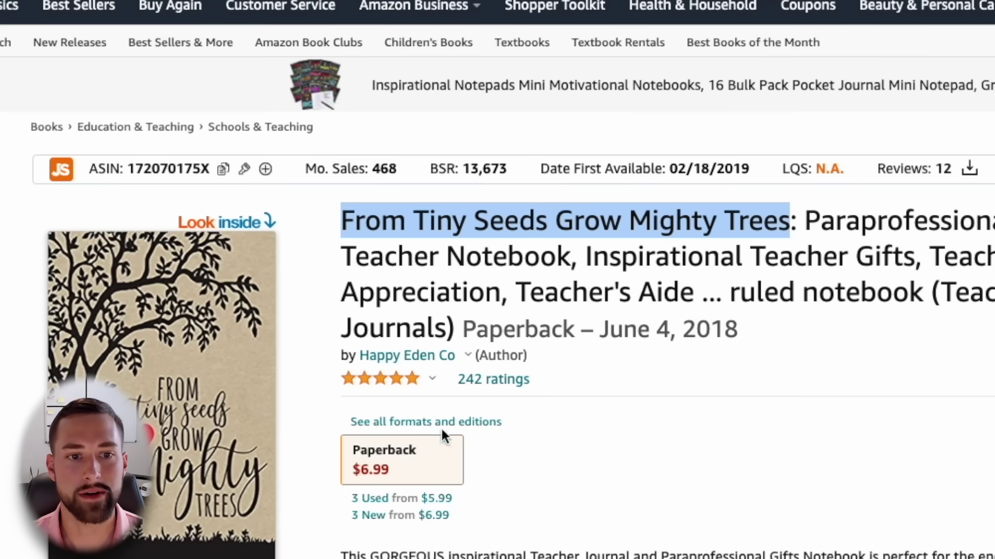
click(467, 285)
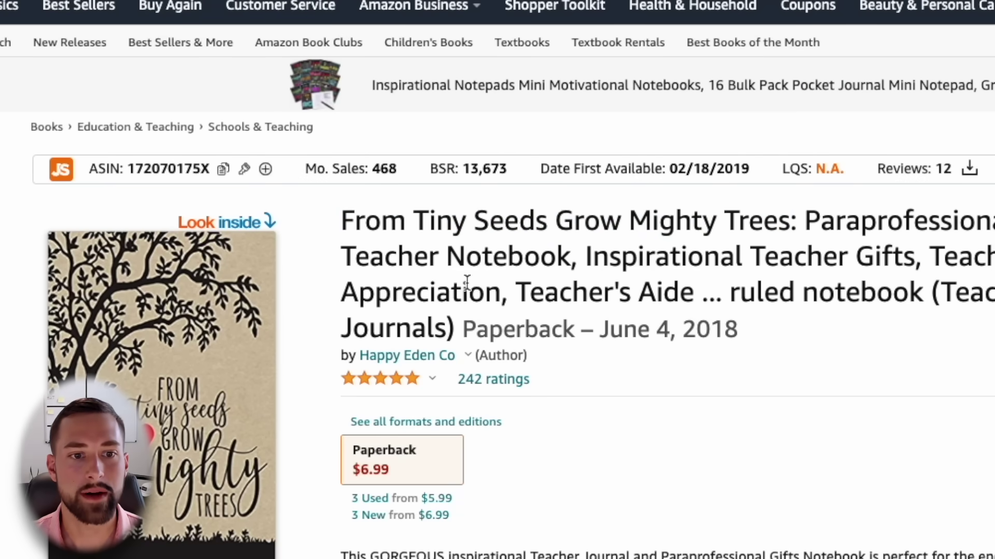
click(413, 359)
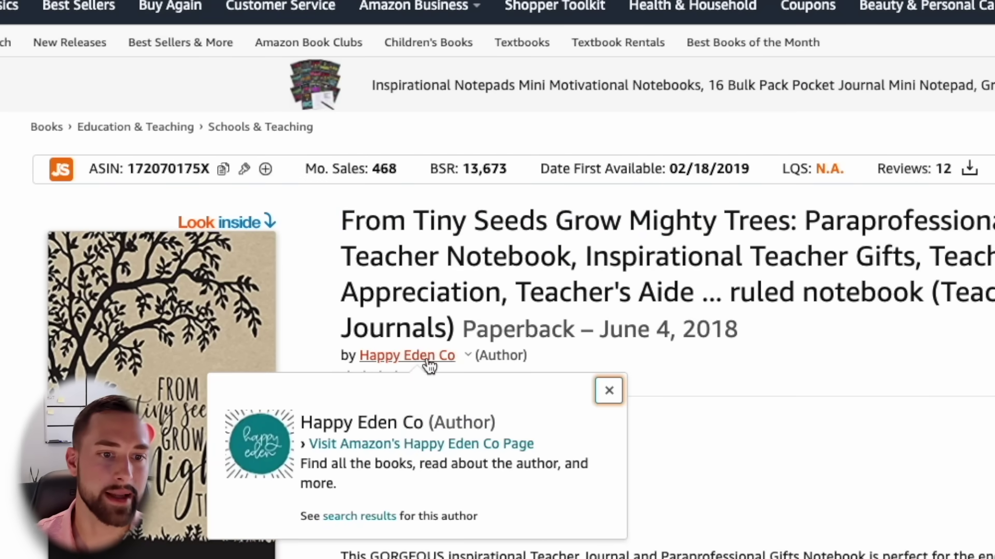
click(766, 371)
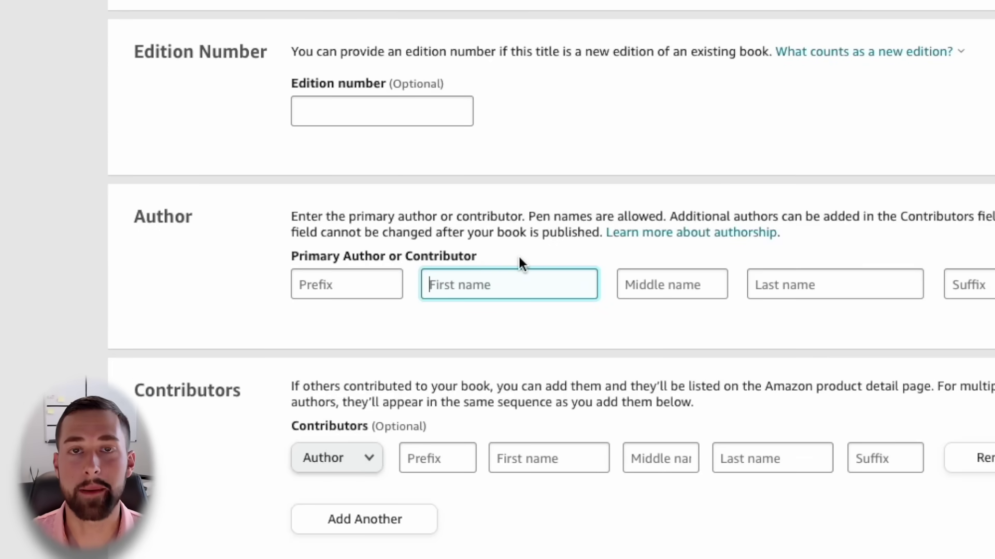
- Enter the brand name Debt To Dollars as the primary author, split across the first, middle and last names
text(Debt)
key(Tab)
text(To)
key(Tab)
text(Dollars)
click(501, 332)
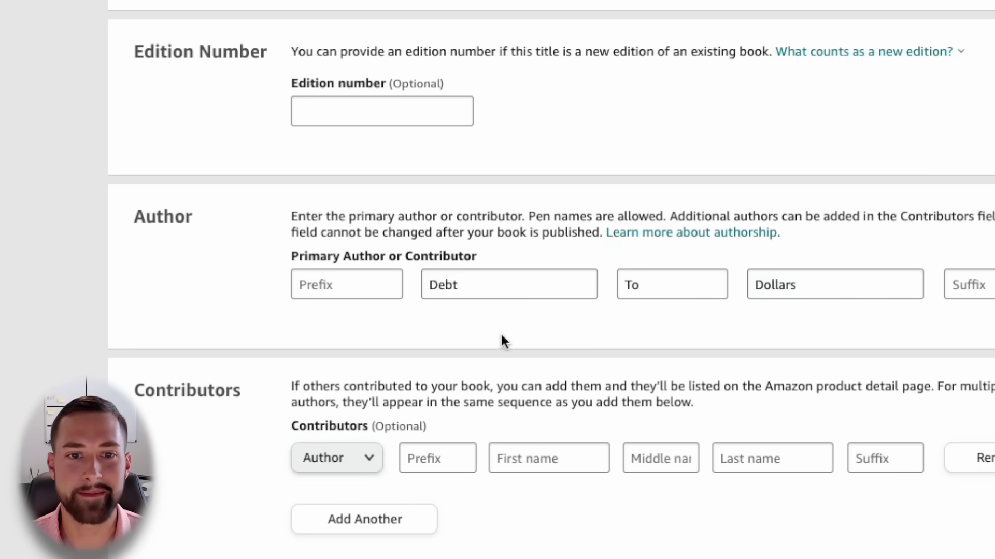
- Read the product description of the competing "From Tiny Seeds Grow Mighty Trees" listing as a model for the book's description
scroll(499, 337, down, 4)
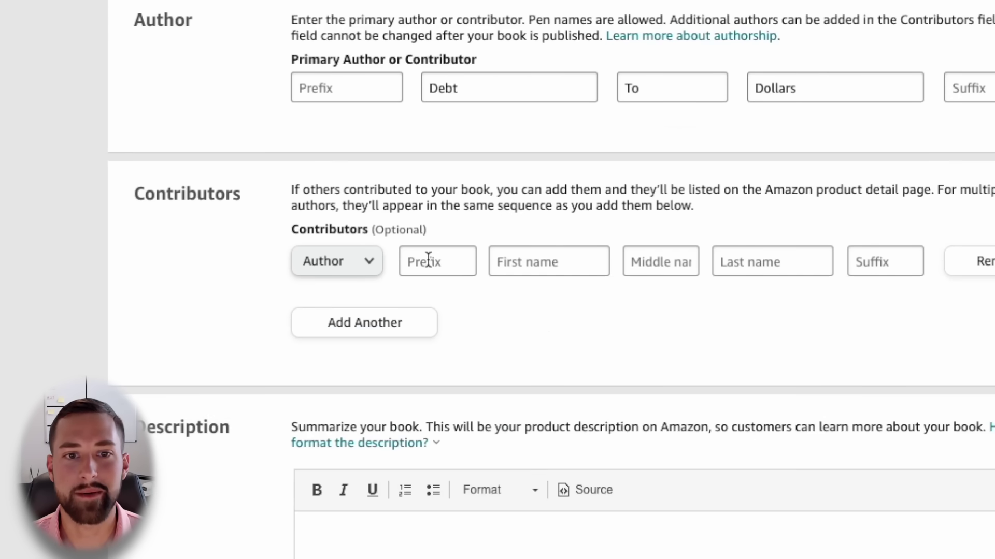
scroll(438, 261, down, 1)
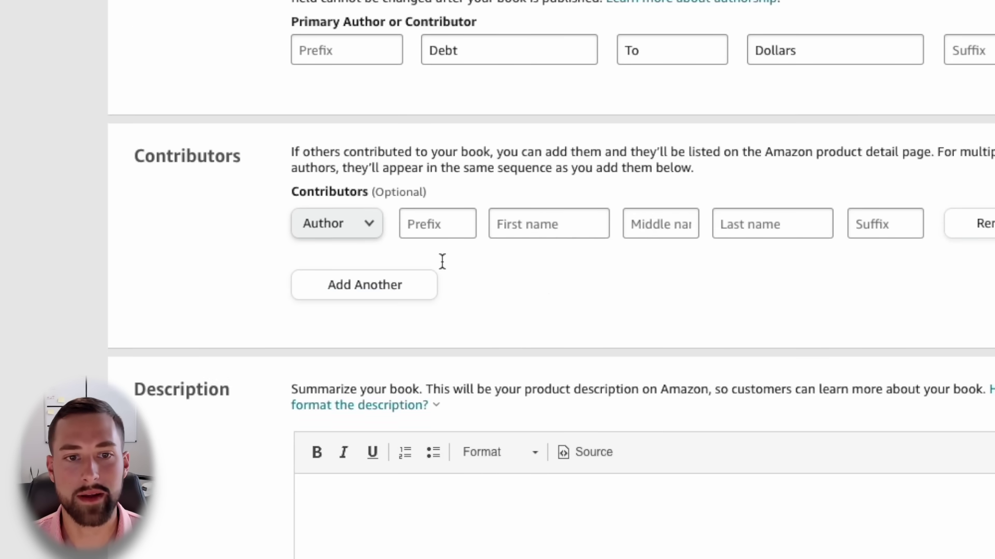
scroll(424, 216, down, 1)
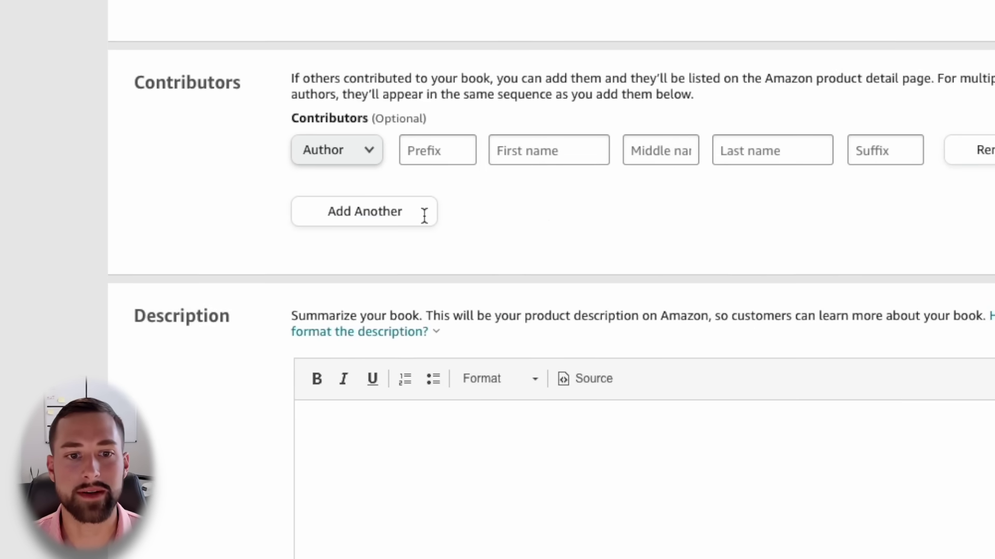
scroll(459, 309, down, 2)
click(435, 363)
scroll(435, 355, down, 2)
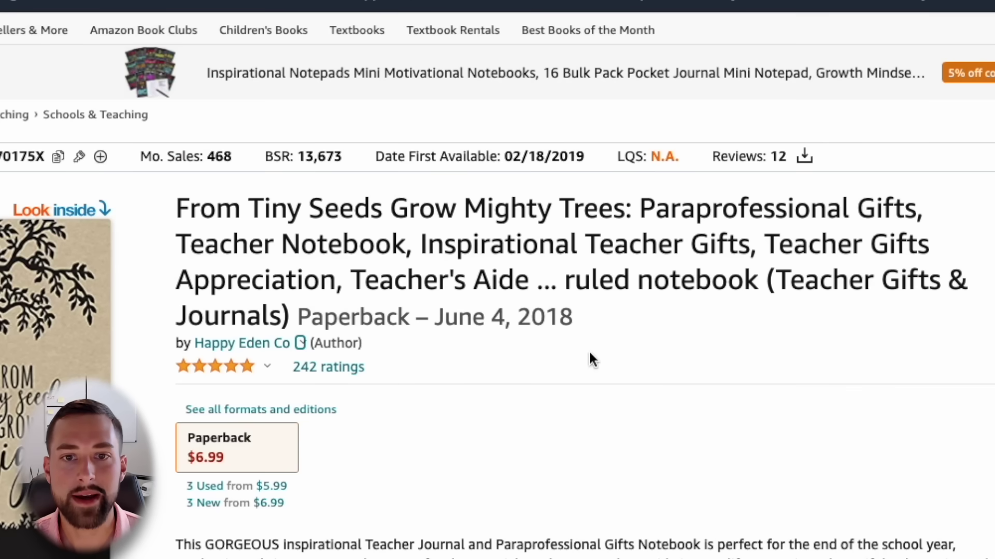
scroll(560, 456, down, 3)
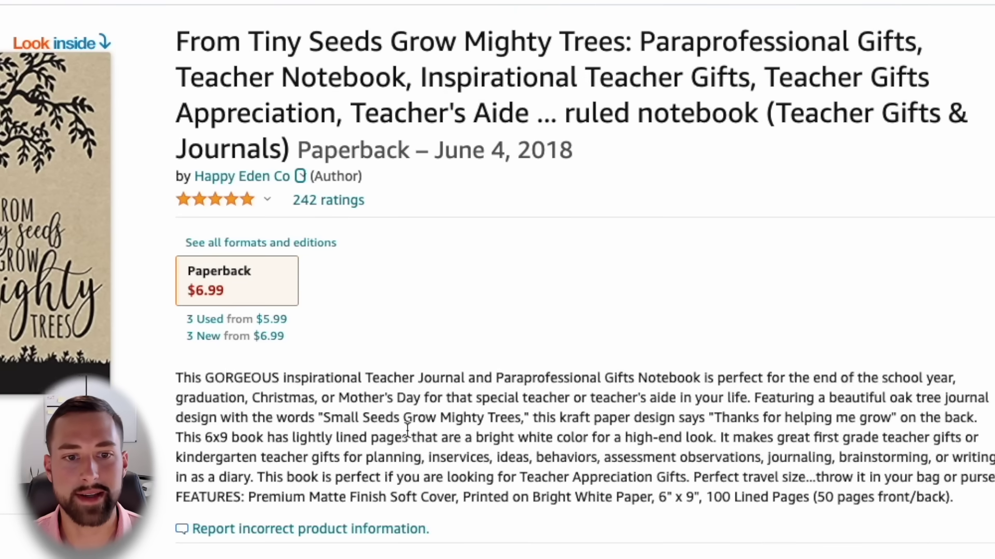
triple_click(408, 438)
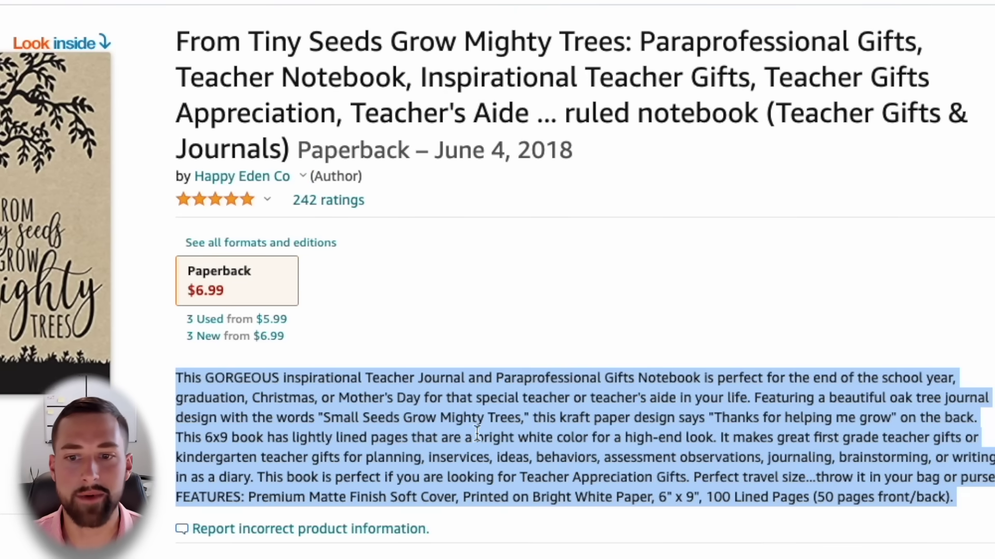
click(723, 431)
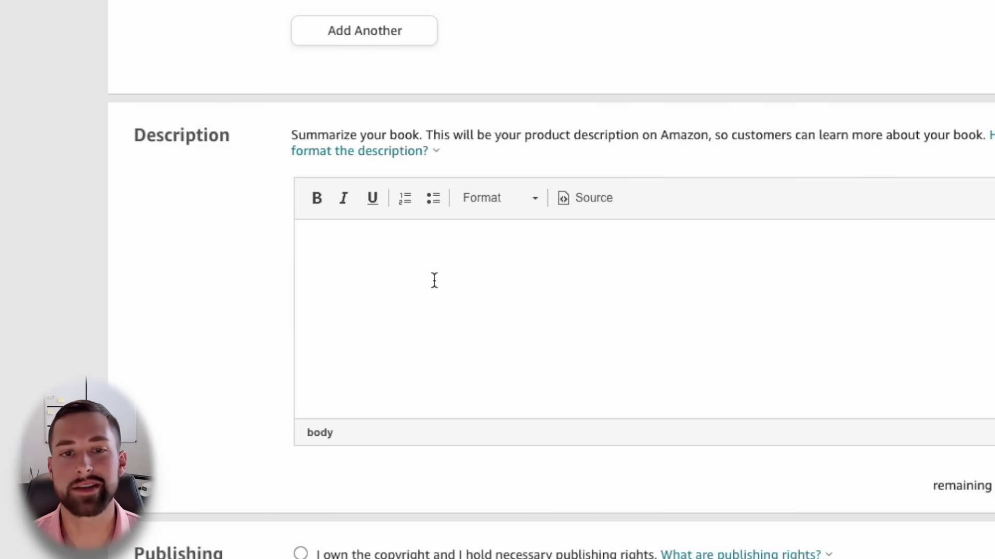
- Describe the book in four bullets: teacher appreciation gift, matte soft cover, white paper, 6" x 9", 100 Lined Pages, Made In The United States of America
text(Give your favorite teacher a gift to show your appreciation Premium Matte Finish Soft Cover Printed on White Paper, 6" x 9", 100 Lined Pages Made In The United States of America)
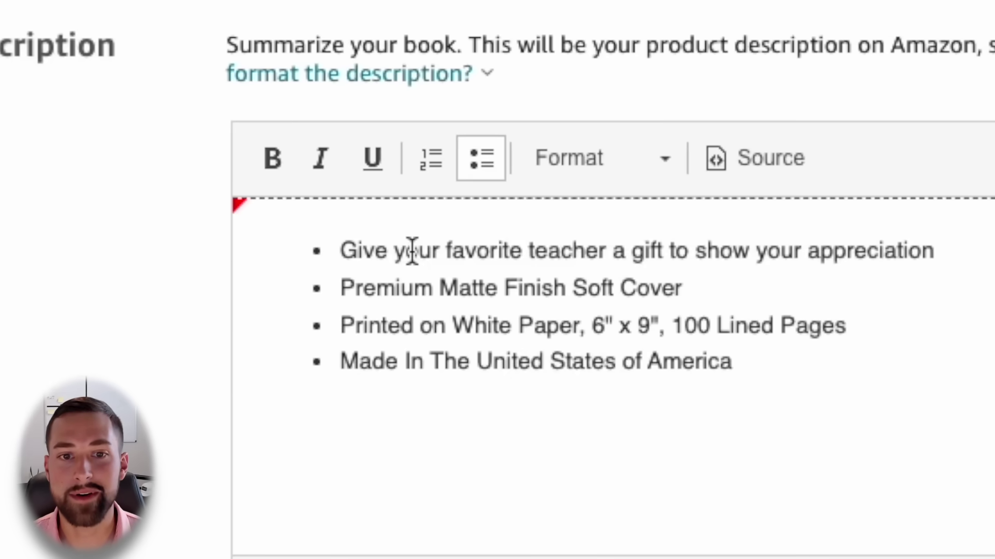
drag(504, 288, 495, 288)
triple_click(495, 288)
double_click(512, 325)
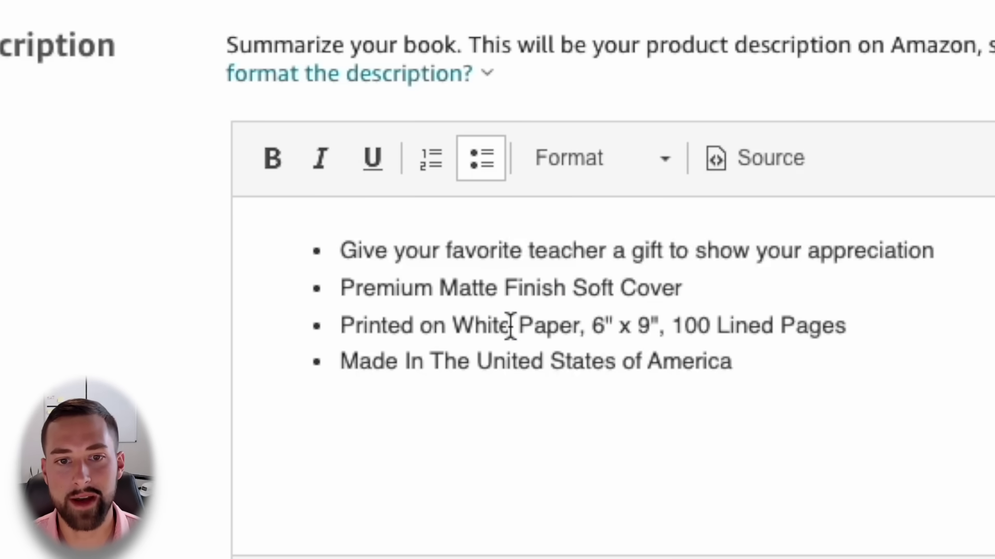
click(745, 352)
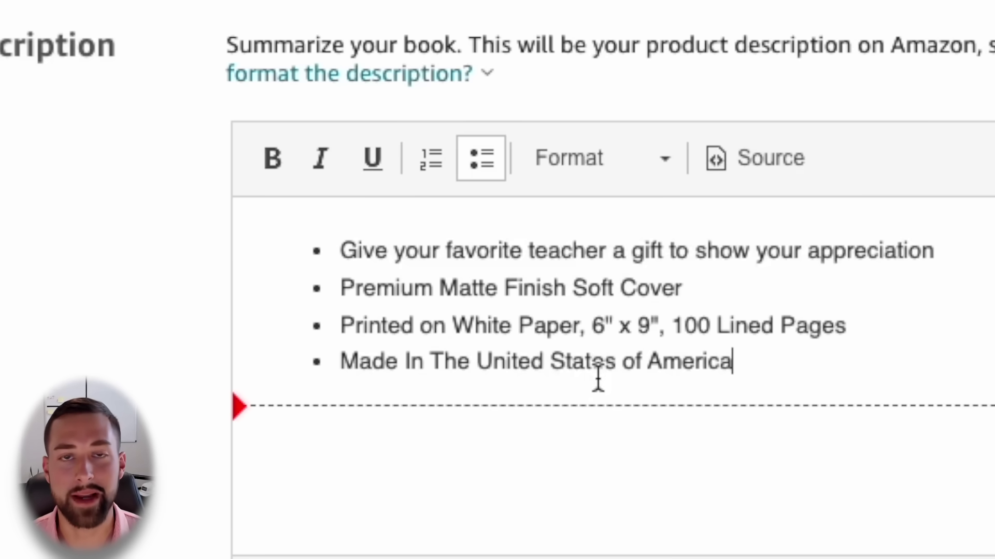
- Declare under Publishing Rights that you own the copyright and hold the necessary publishing rights
scroll(555, 340, down, 4)
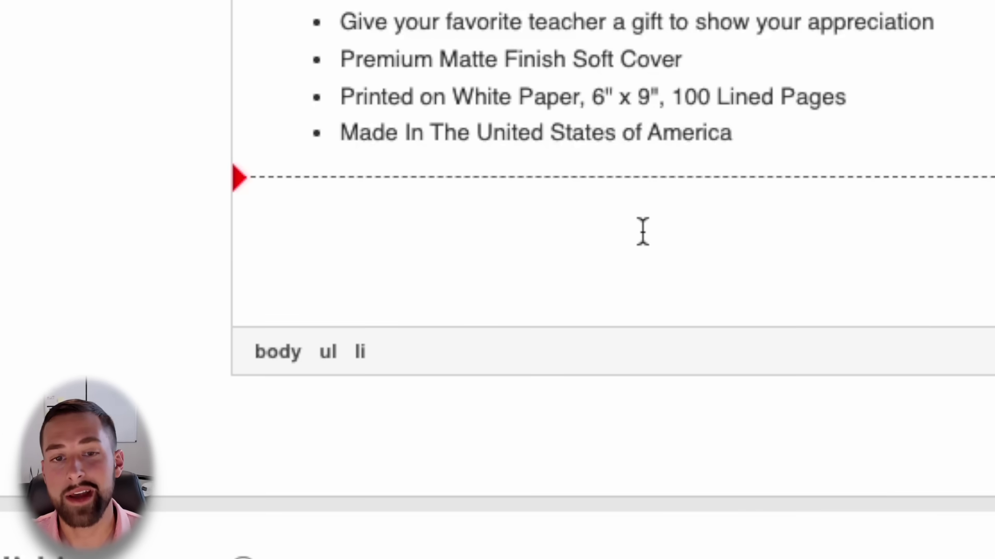
scroll(629, 230, down, 5)
triple_click(135, 110)
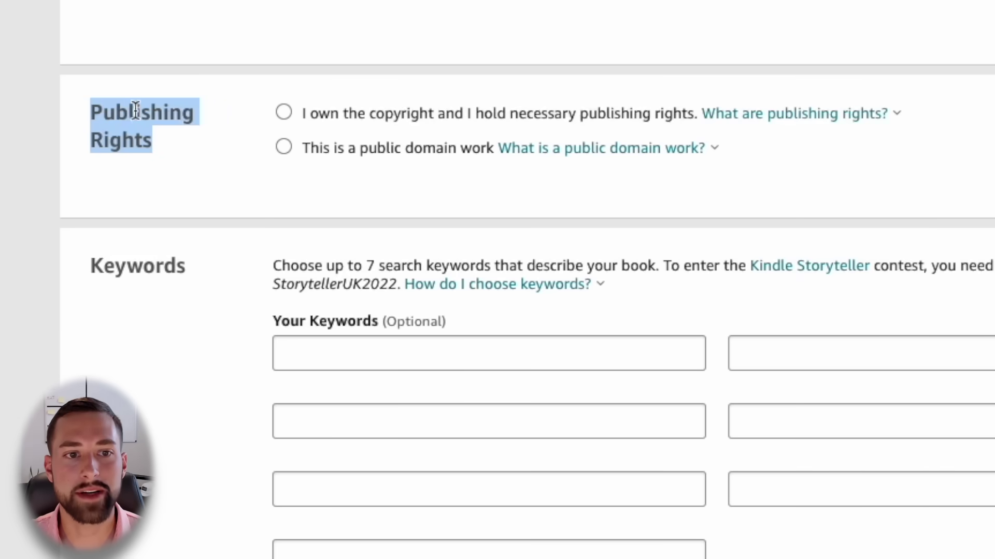
click(290, 115)
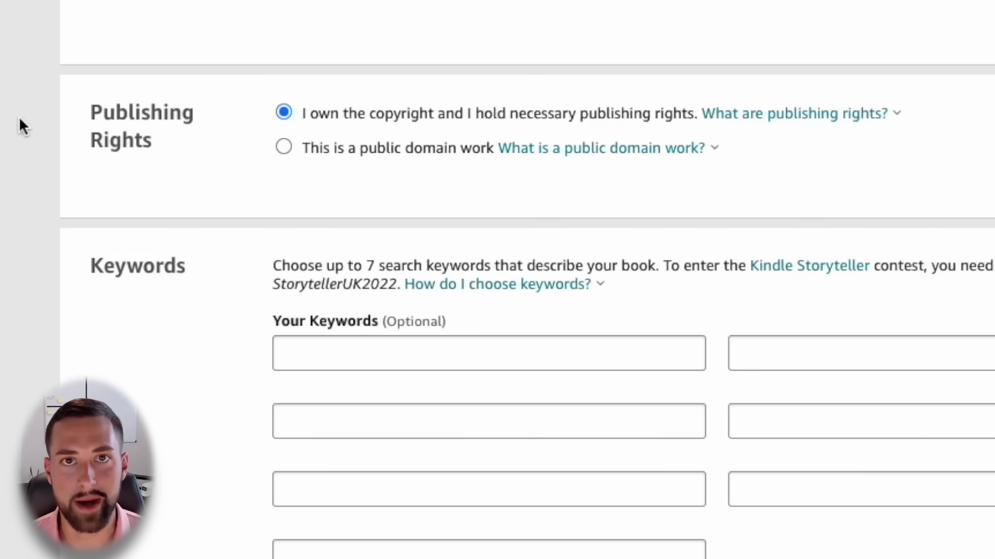
- Fill the keyword fields with gift journal for teacher, teachers journal gift, teacher notebook journal gift, gifts for teachers, journal notebook gift for teacher, and teacher gift
scroll(422, 217, down, 3)
click(424, 215)
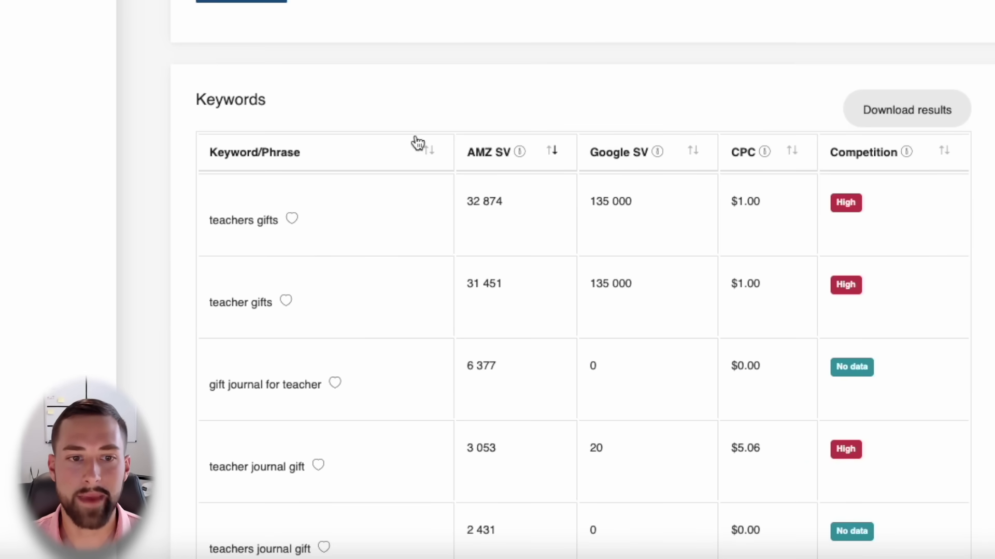
scroll(511, 315, down, 1)
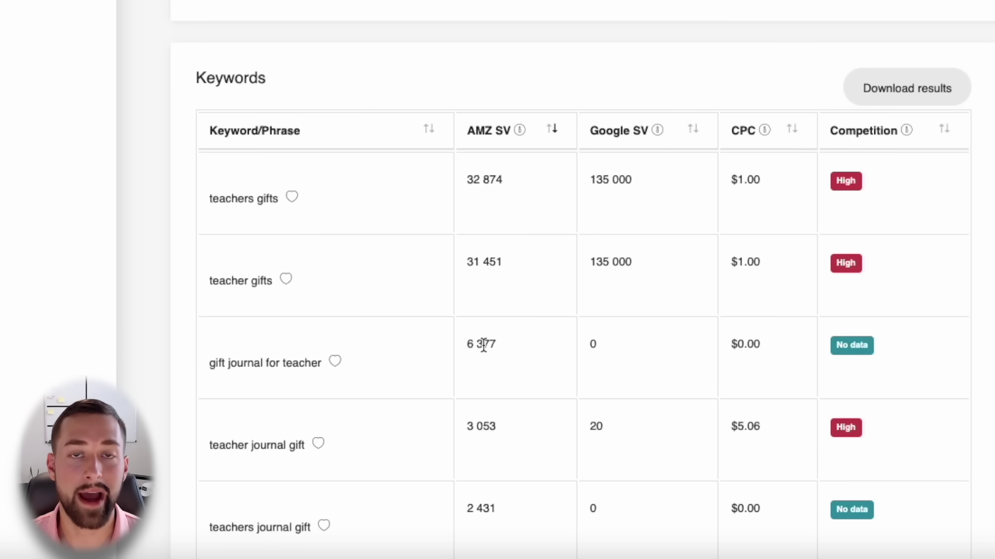
drag(319, 368, 208, 366)
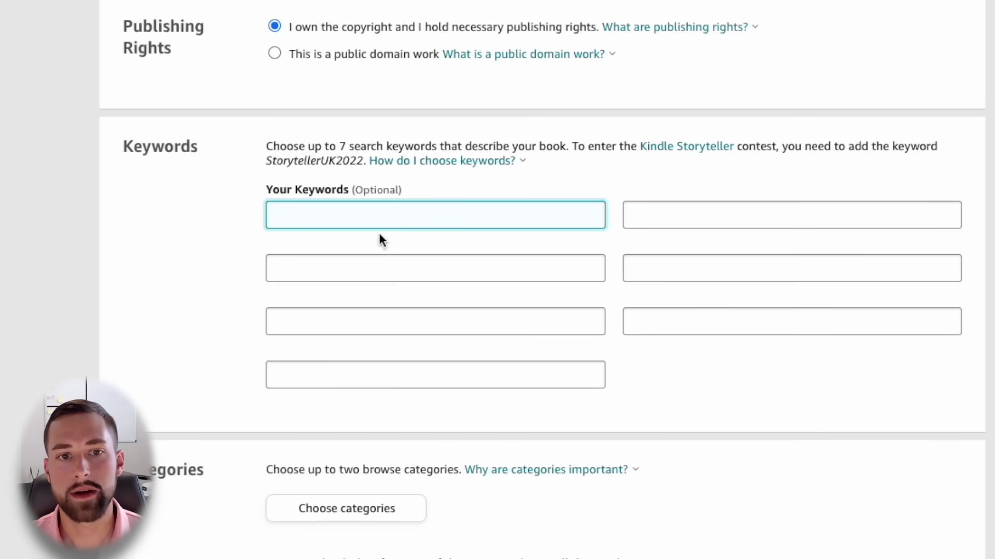
text(gift journal for teacher)
click(365, 267)
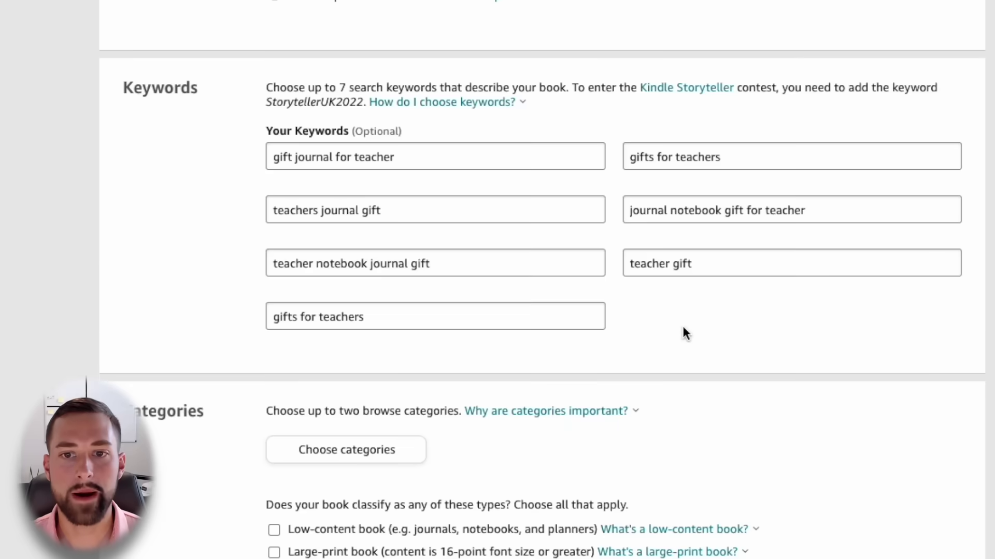
- Browse the Nonfiction categories and the Computers subcategories available for the book, closing the category chooser without a selection
scroll(683, 326, down, 6)
scroll(683, 325, up, 1)
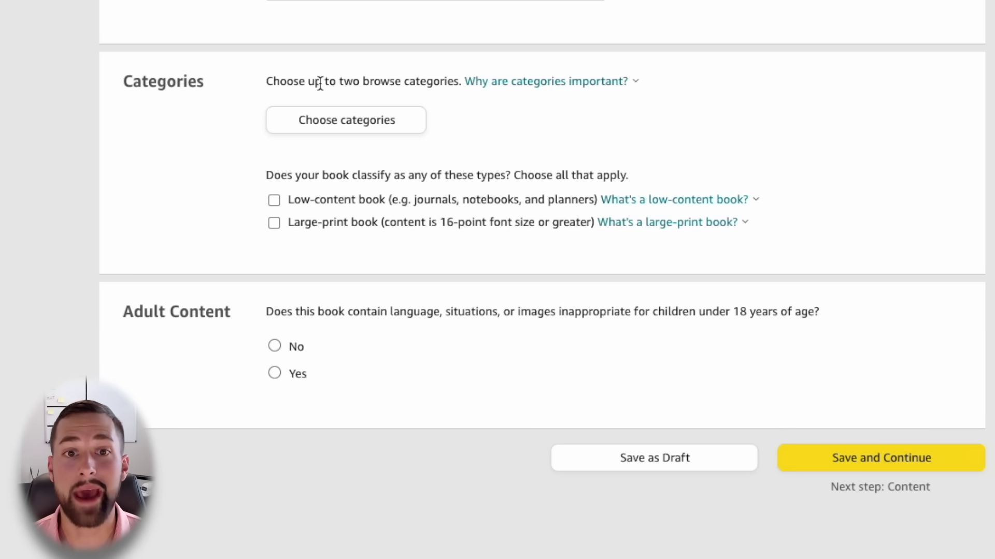
click(334, 120)
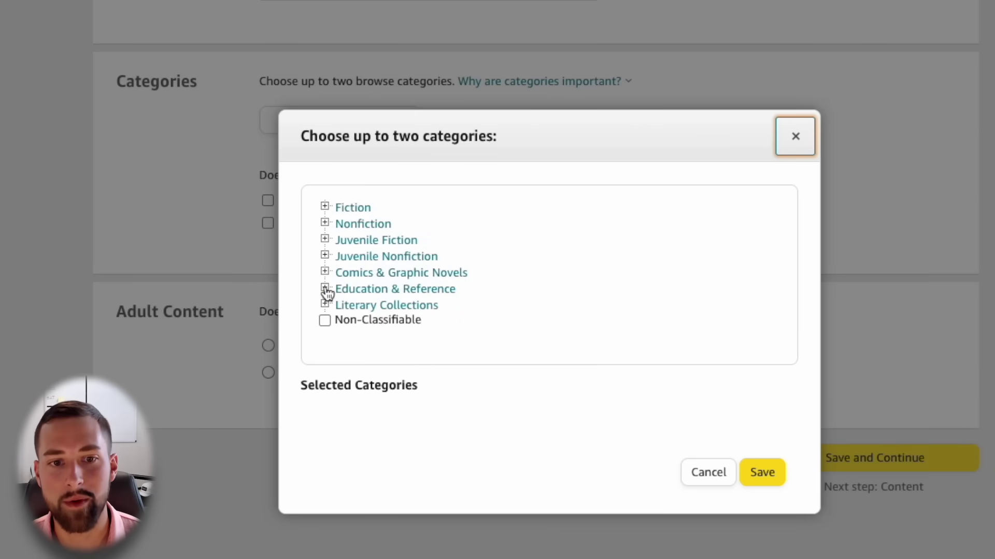
click(324, 224)
scroll(439, 249, down, 1)
scroll(438, 245, down, 2)
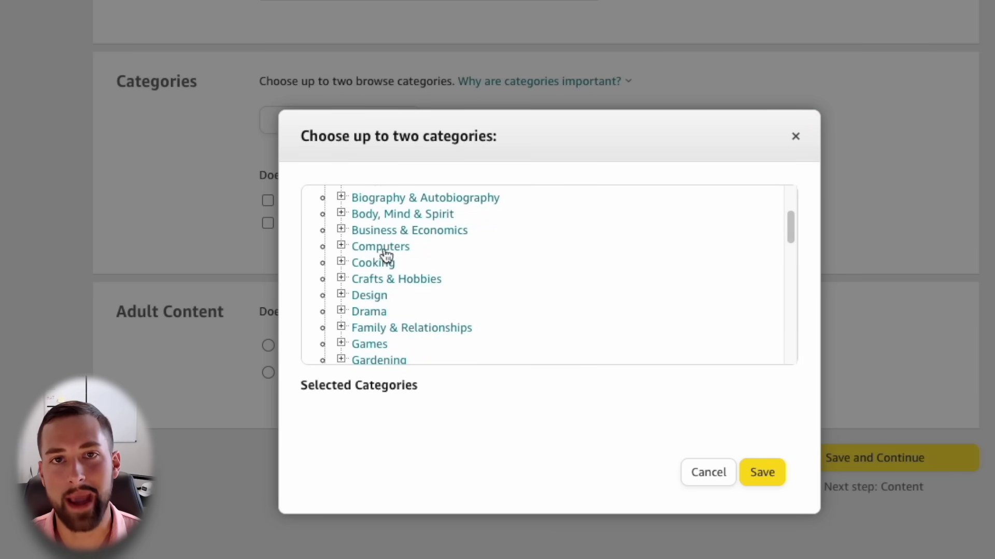
click(343, 247)
scroll(472, 253, down, 2)
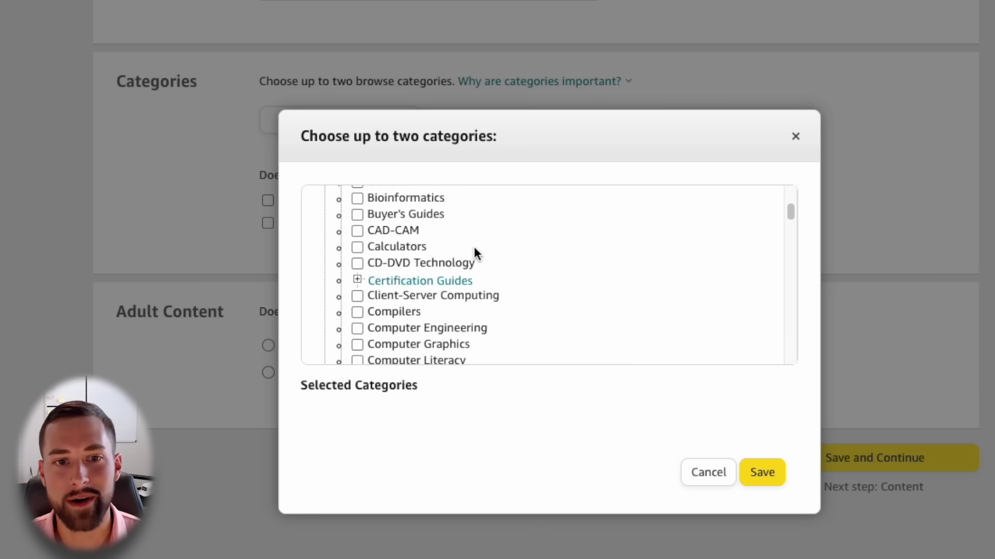
scroll(474, 253, down, 1)
scroll(473, 252, up, 6)
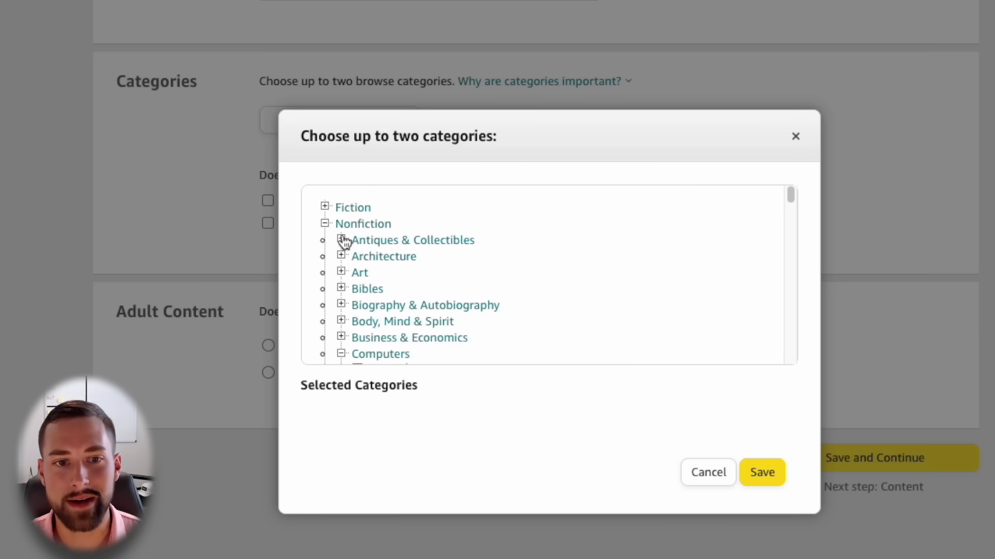
click(325, 223)
click(796, 137)
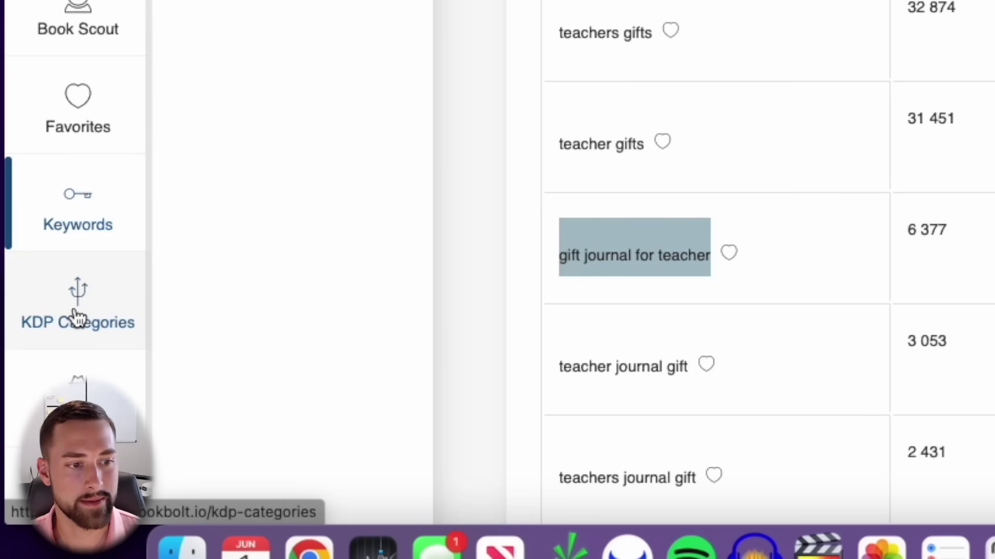
- Switch to Book Bolt's KDP category finder and search it for teacher gift journal
click(76, 317)
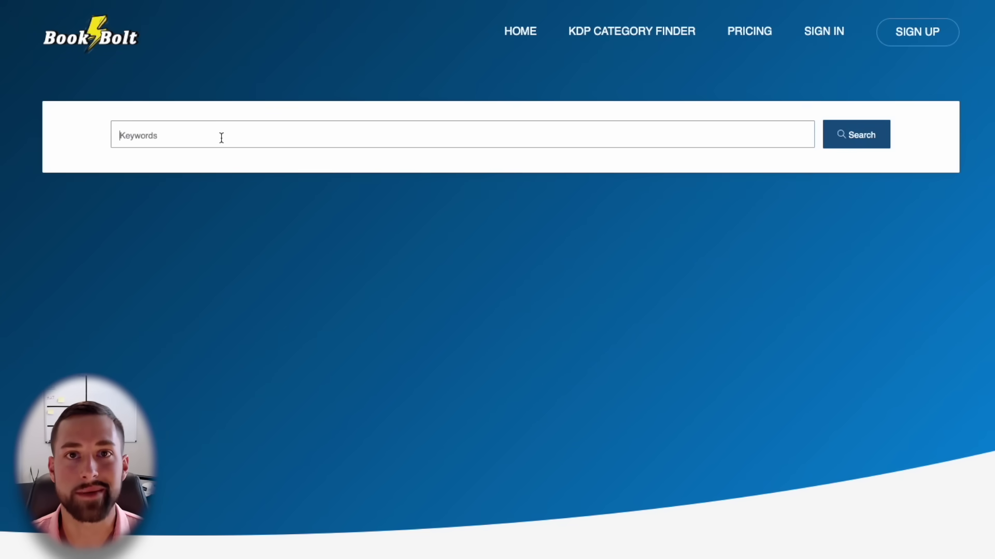
text(jou)
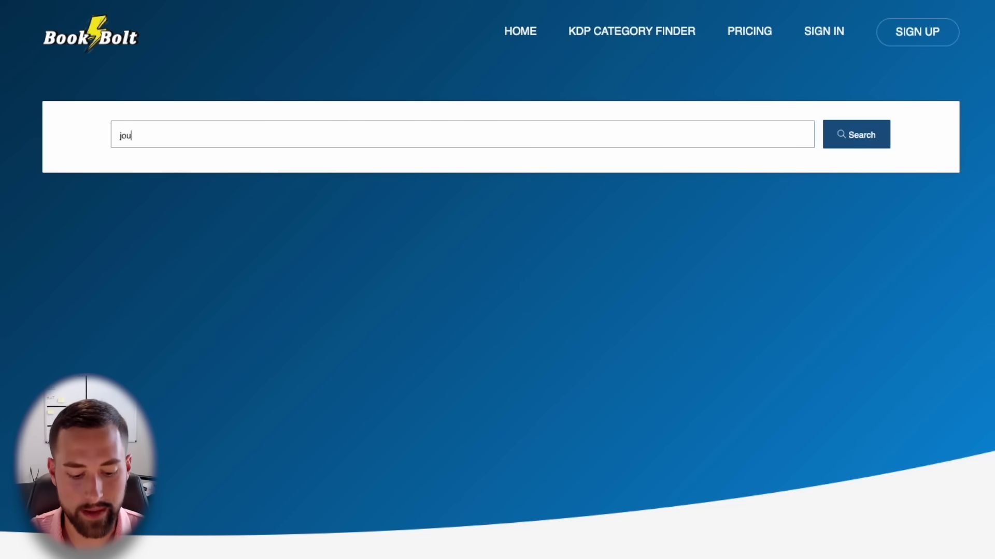
key(BackSpace)
key(BackSpace)
key(BackSpace)
text(t)
text(eac)
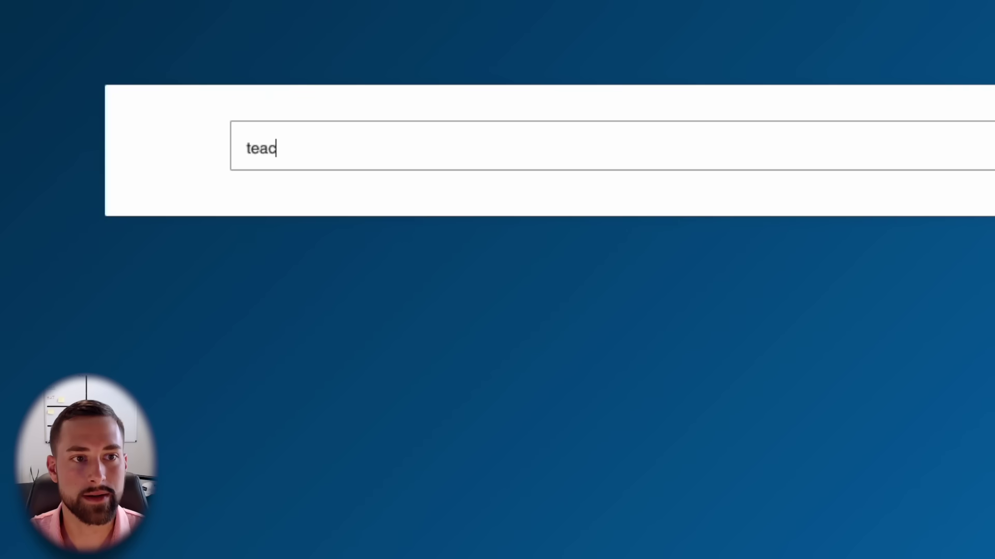
text(her gift journal)
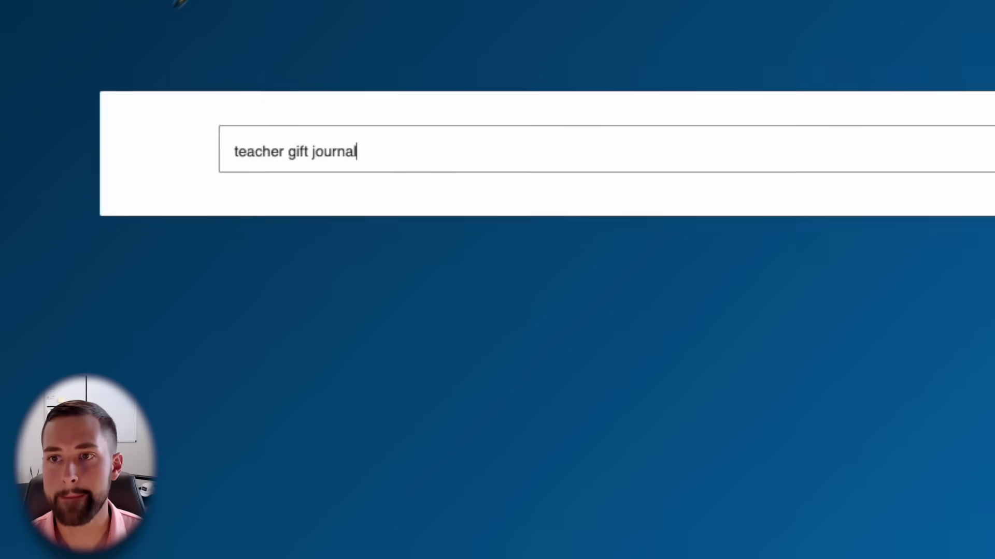
key(Return)
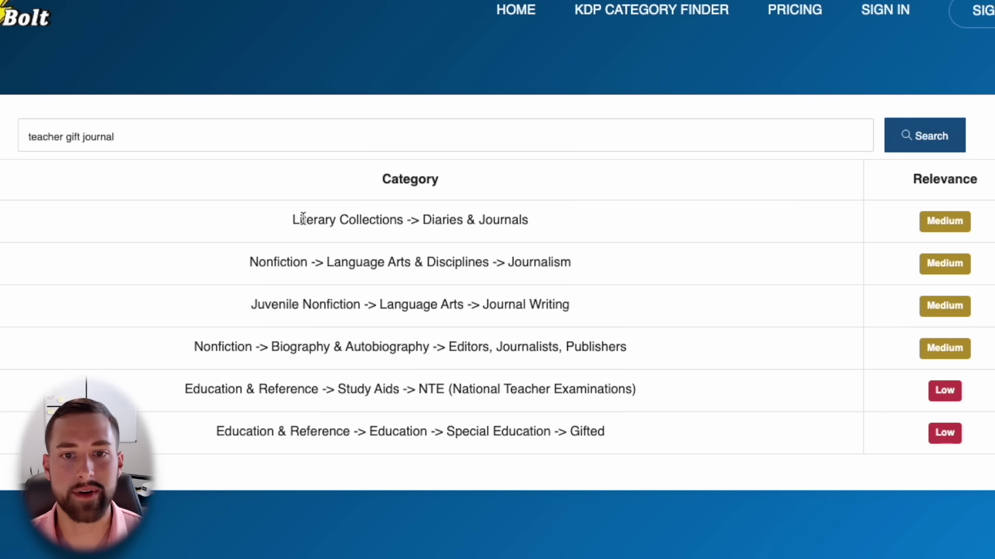
- Select Literary Collections > Diaries & Journals, as suggested by the category finder, as the book's first browse category in KDP
drag(293, 219, 580, 238)
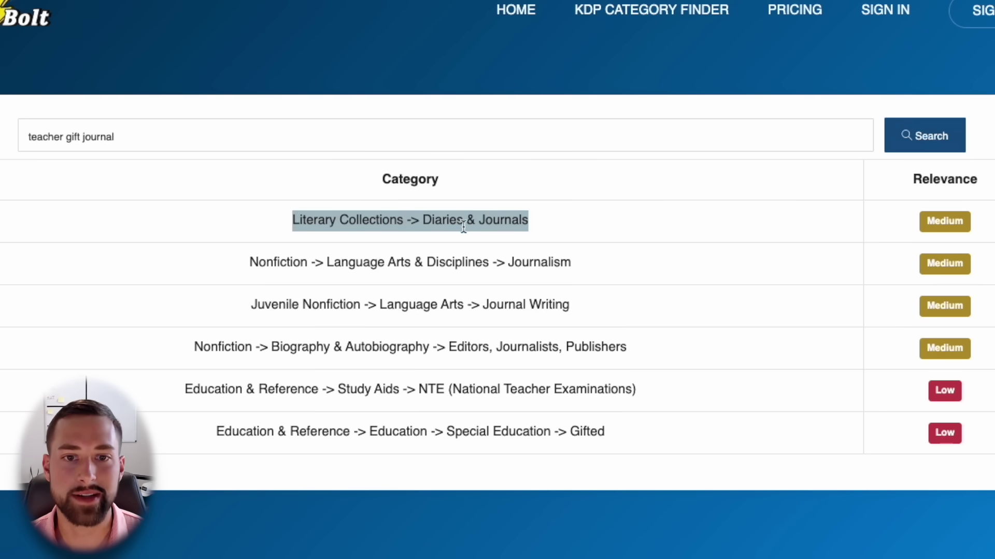
drag(287, 224, 409, 226)
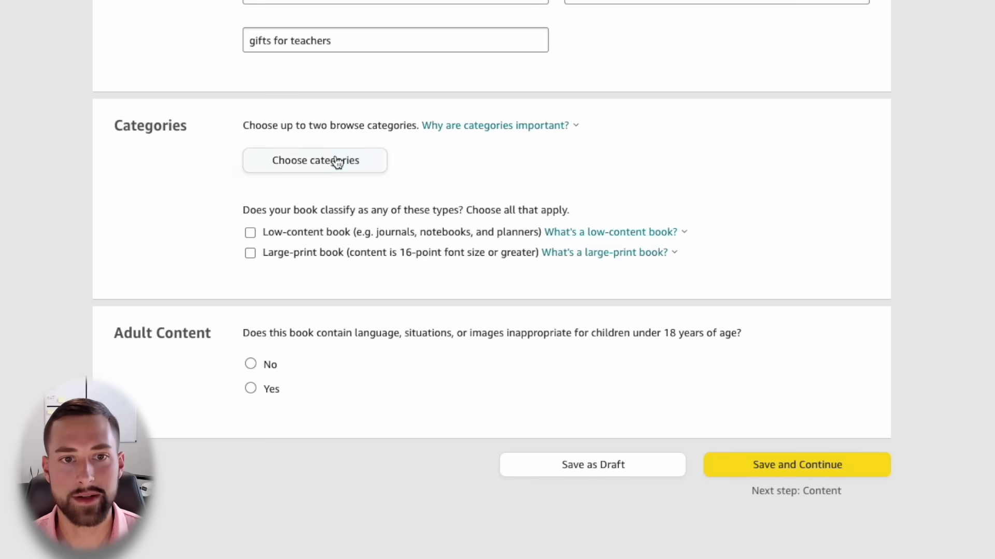
click(332, 158)
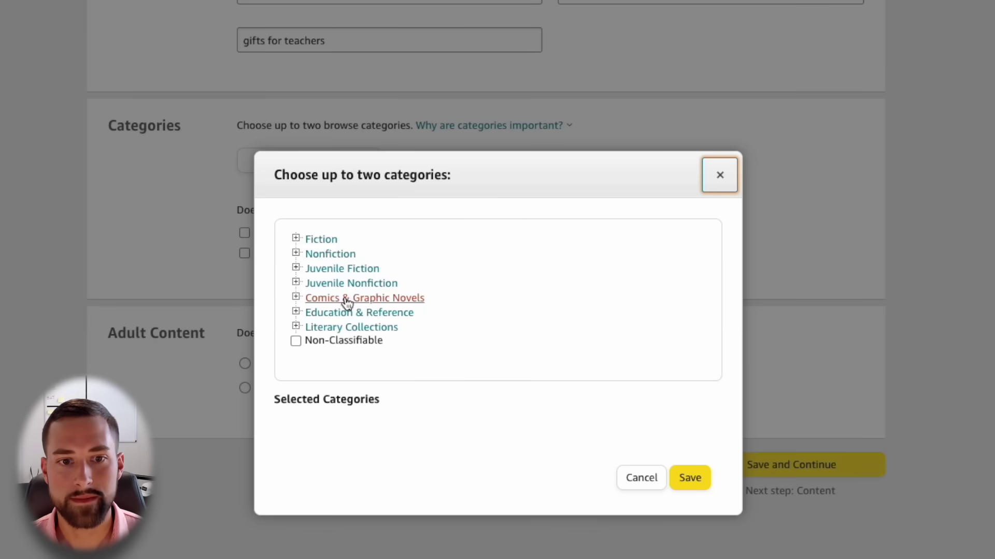
click(341, 327)
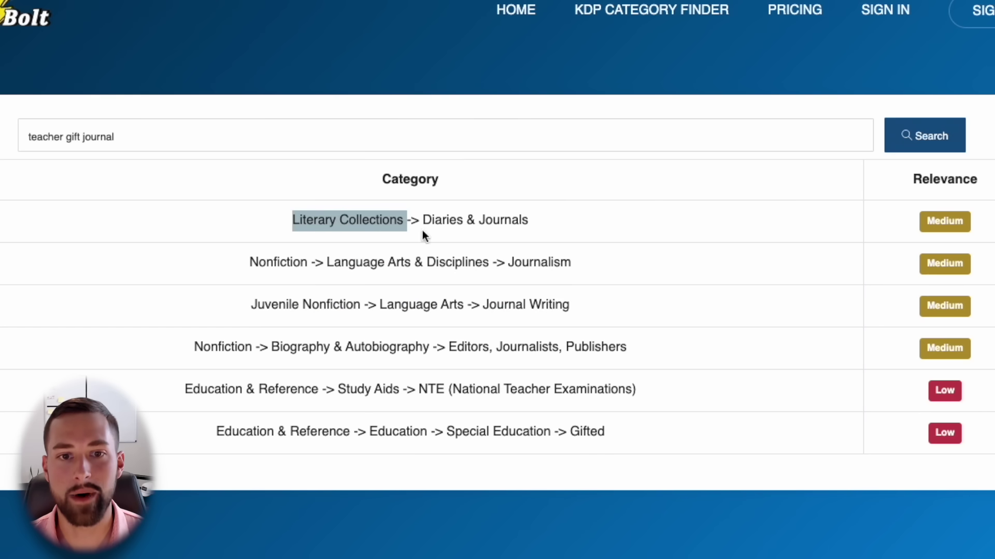
drag(527, 222, 422, 223)
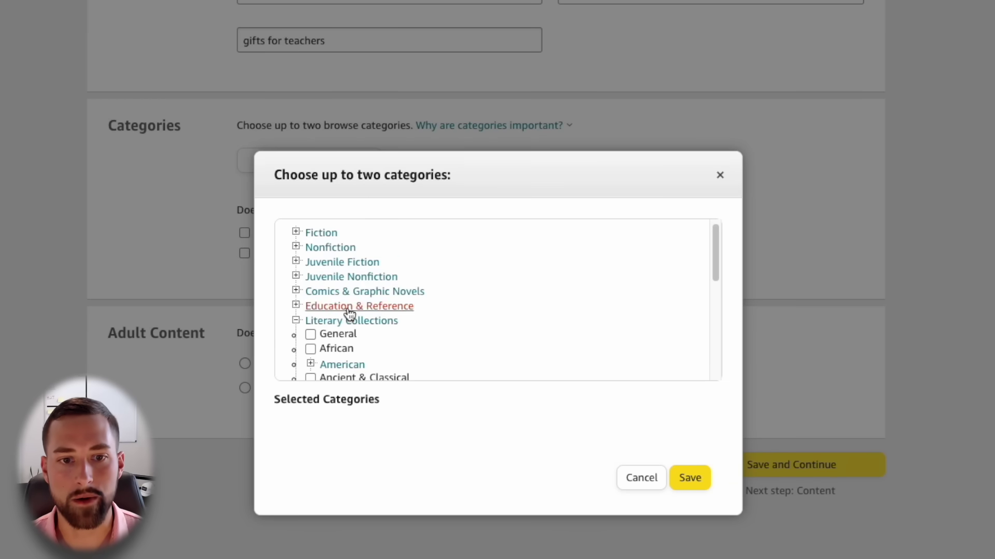
scroll(351, 312, down, 3)
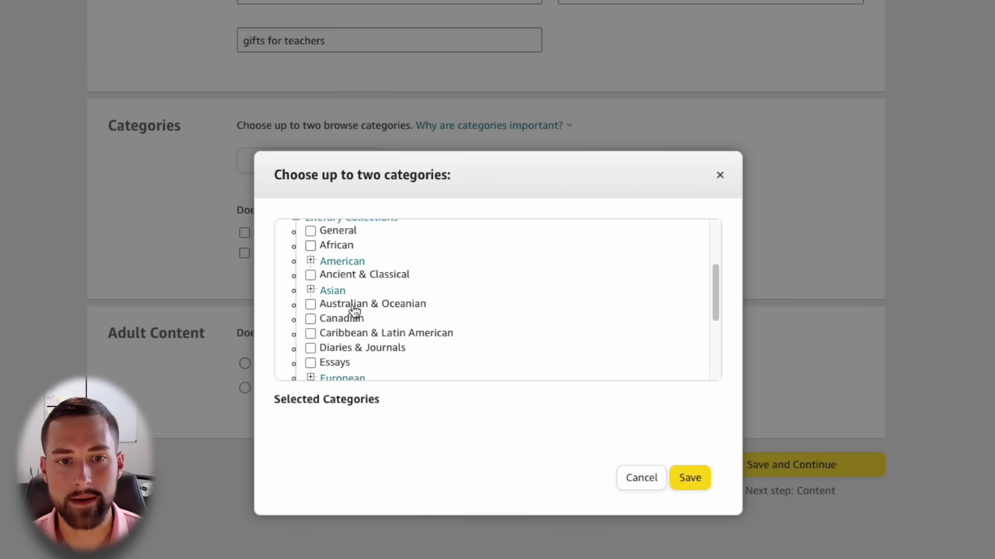
scroll(356, 310, down, 3)
scroll(355, 314, up, 3)
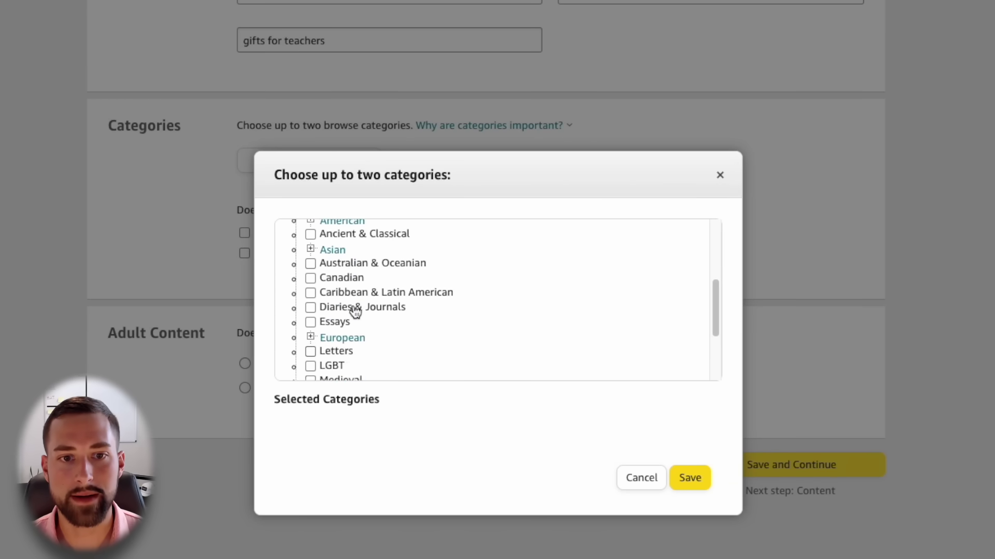
scroll(353, 310, down, 1)
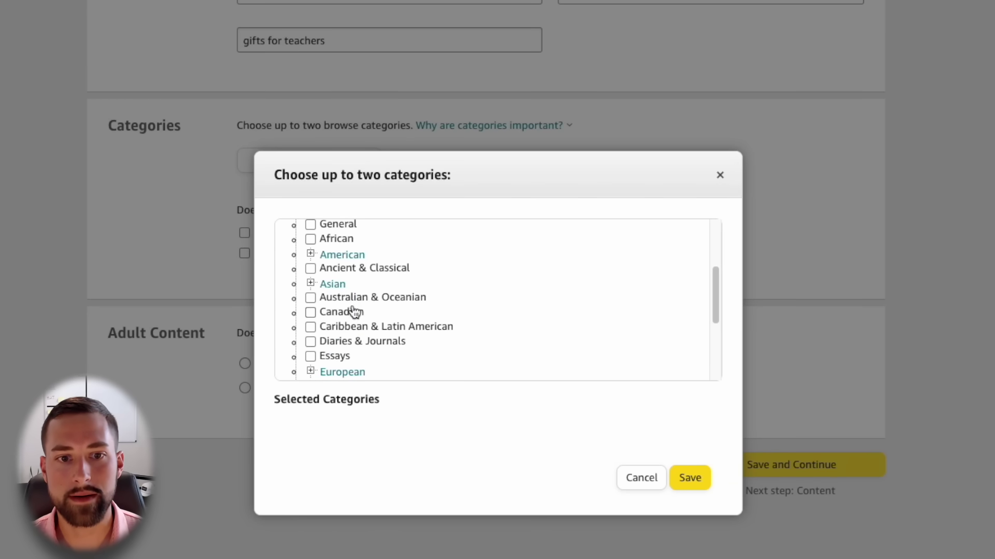
click(330, 343)
scroll(458, 316, down, 1)
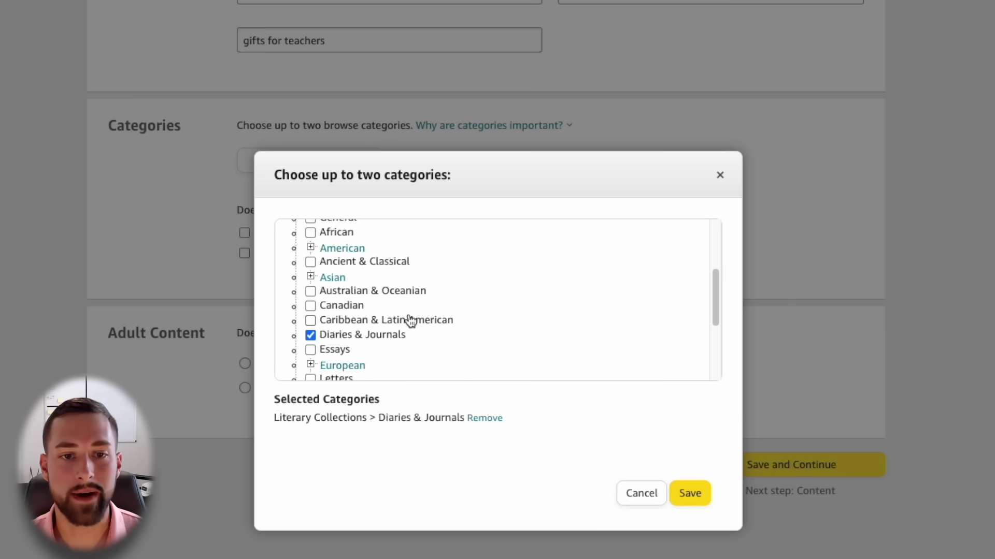
- Add the suggested Nonfiction > Language Arts & Disciplines > Journalism as the second browse category and save the category selection
drag(339, 174, 408, 247)
click(416, 173)
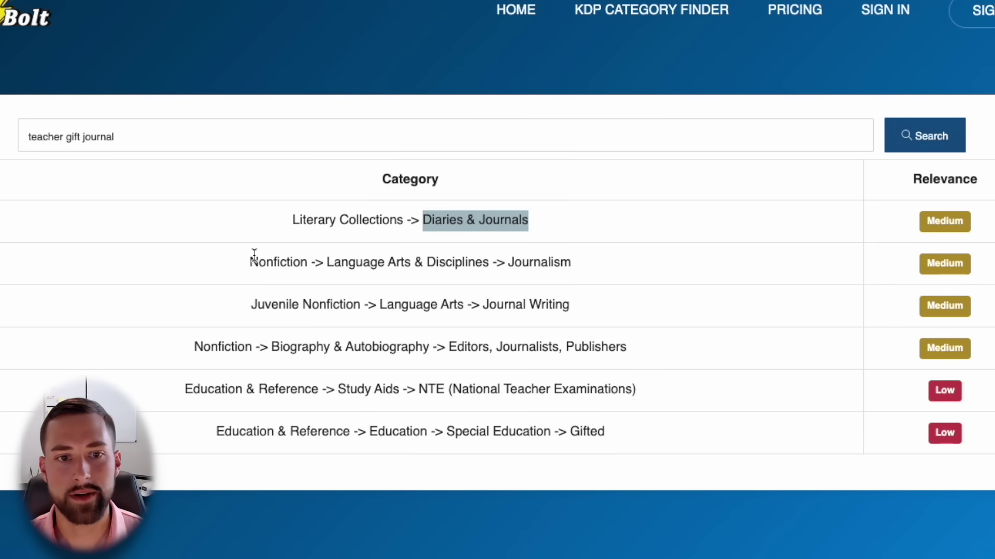
drag(250, 262, 612, 276)
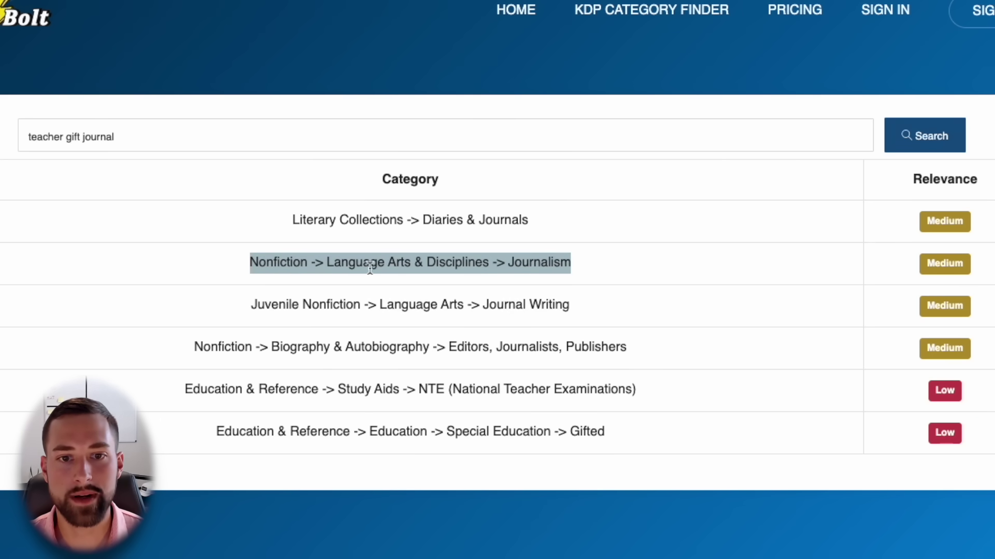
click(289, 268)
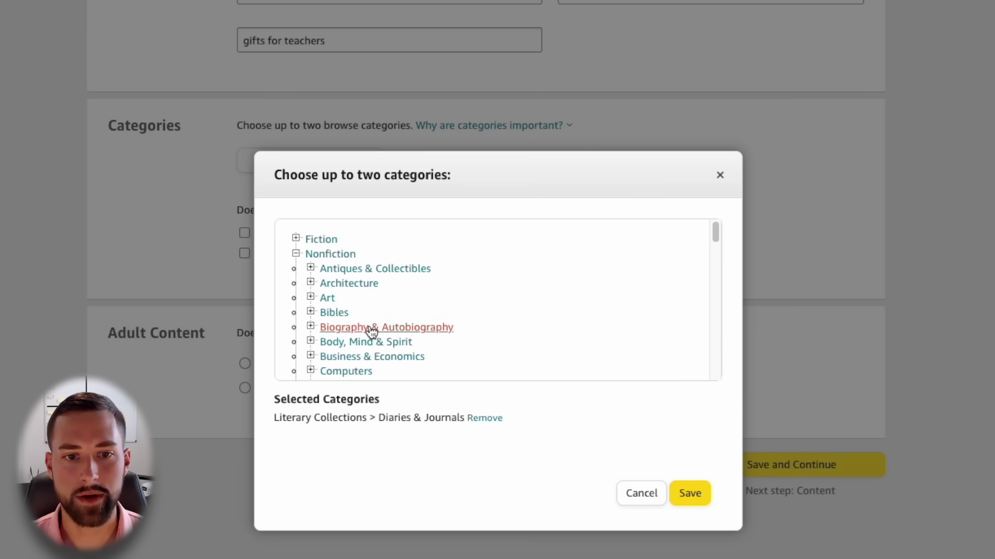
scroll(366, 329, down, 3)
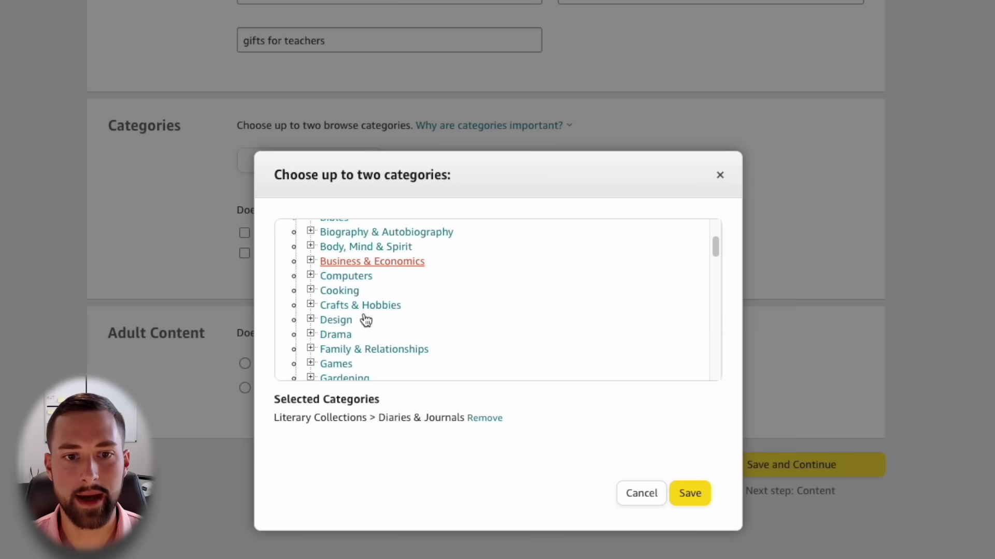
scroll(365, 318, down, 3)
click(319, 273)
scroll(362, 291, down, 6)
scroll(371, 285, up, 3)
scroll(367, 284, up, 1)
click(325, 260)
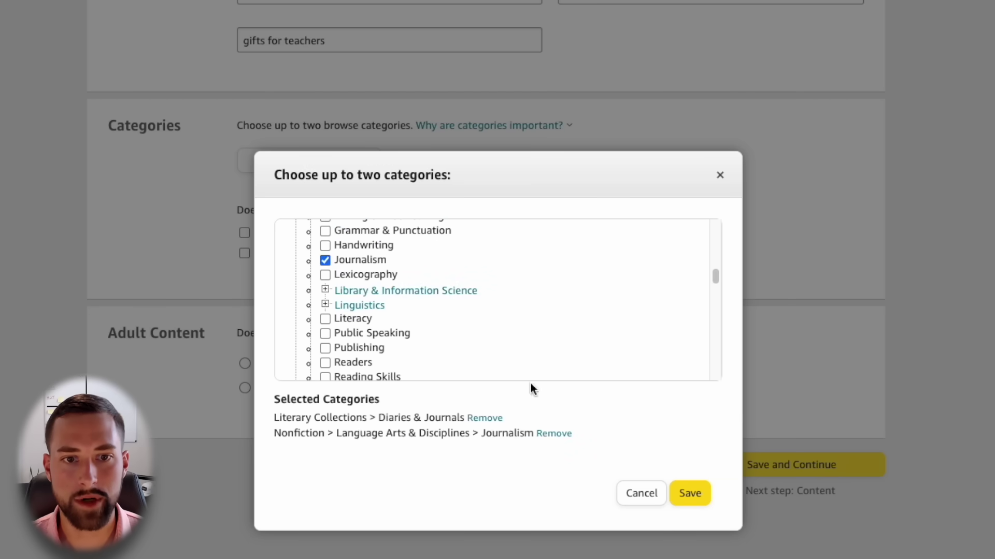
drag(268, 418, 595, 446)
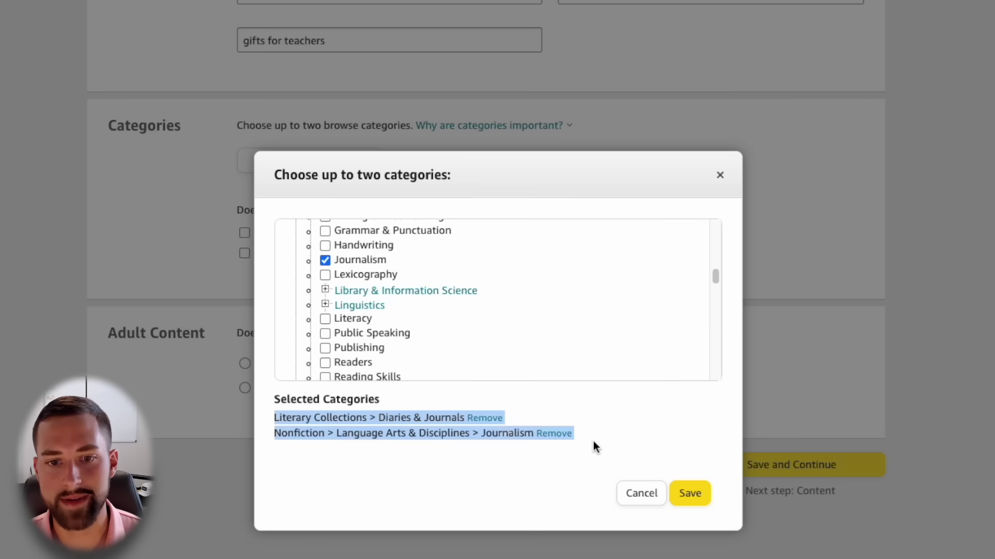
click(521, 464)
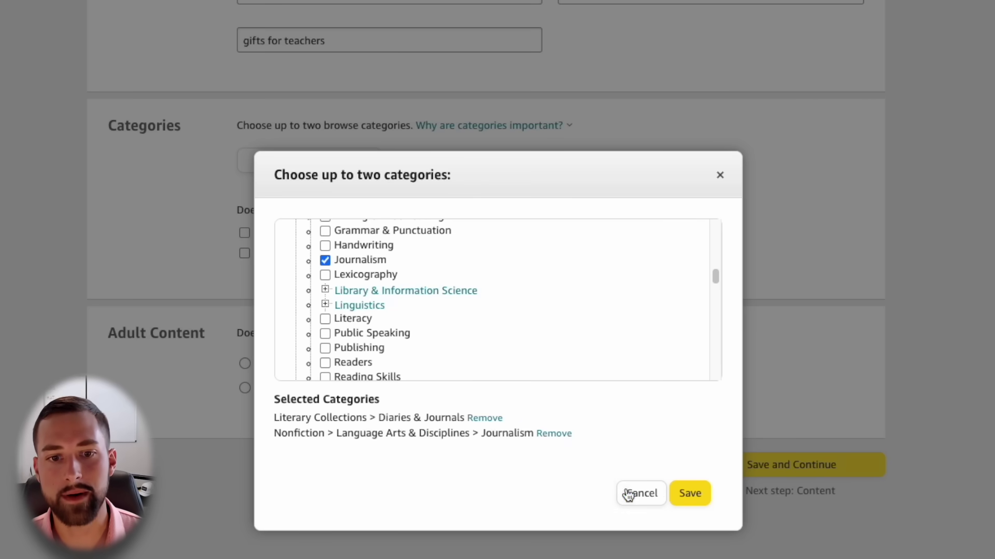
click(696, 497)
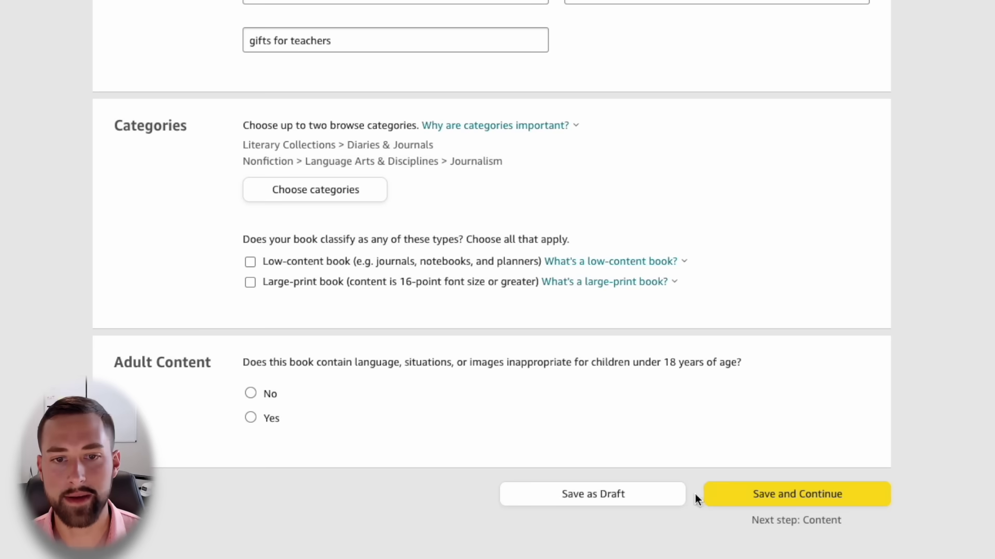
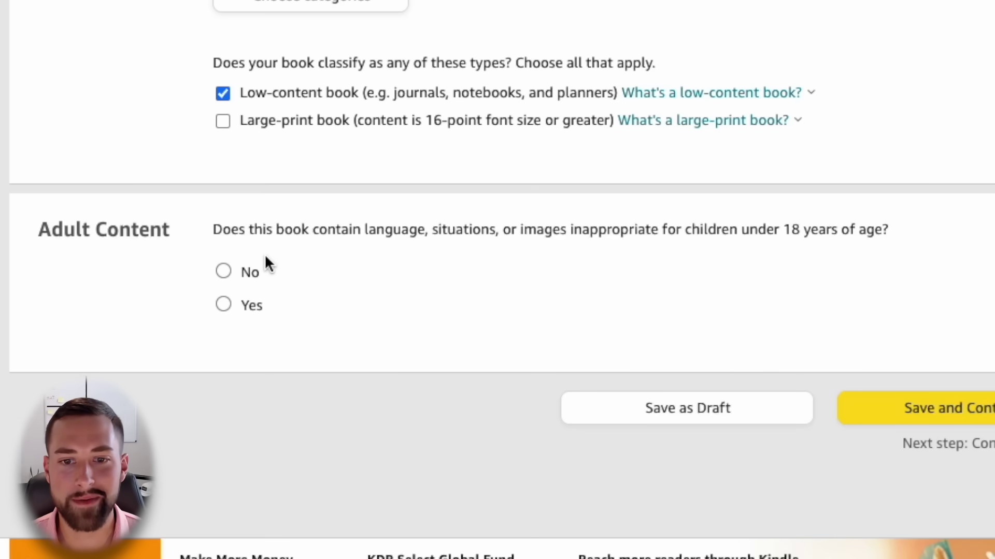
- Classify the book as low-content, declare that it has no adult content, and save the details to continue to Paperback Content
click(224, 272)
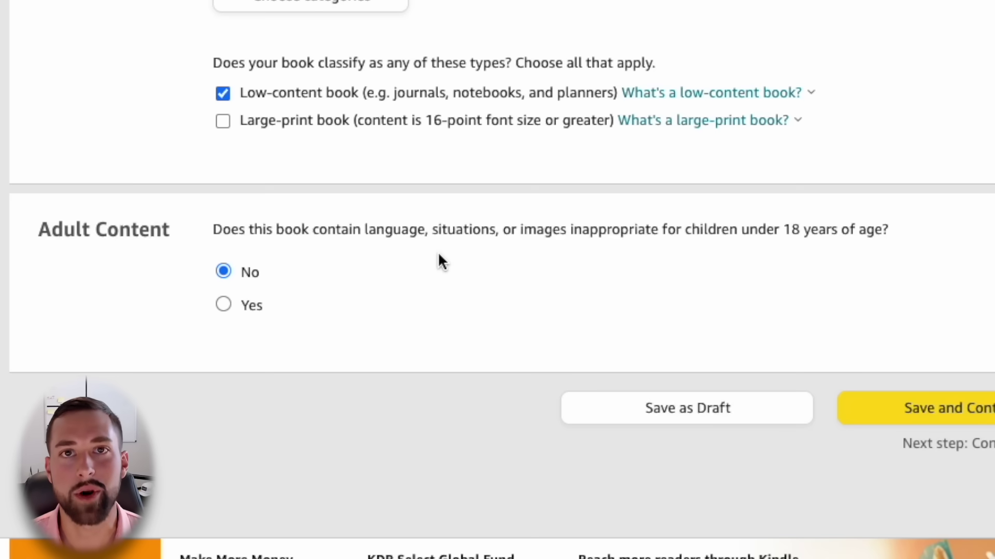
click(954, 413)
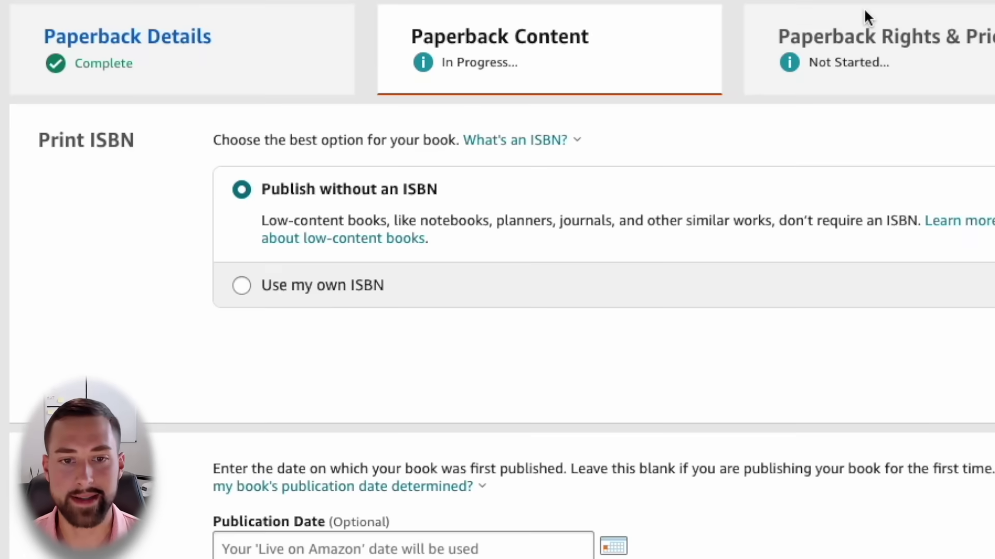
- View the front and back cover images of the From Tiny Seeds Grow Mighty Trees notebook on its Amazon listing
scroll(391, 24, down, 1)
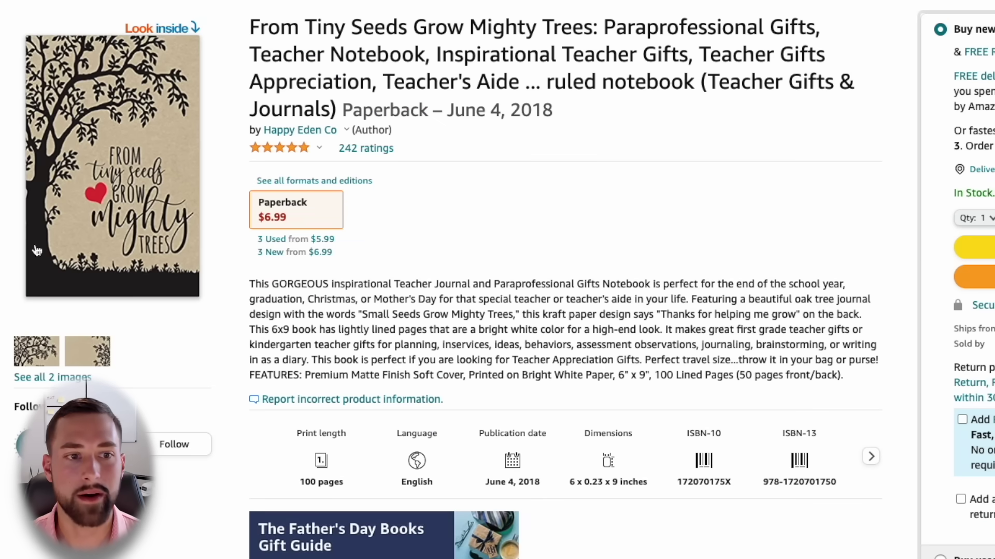
click(79, 361)
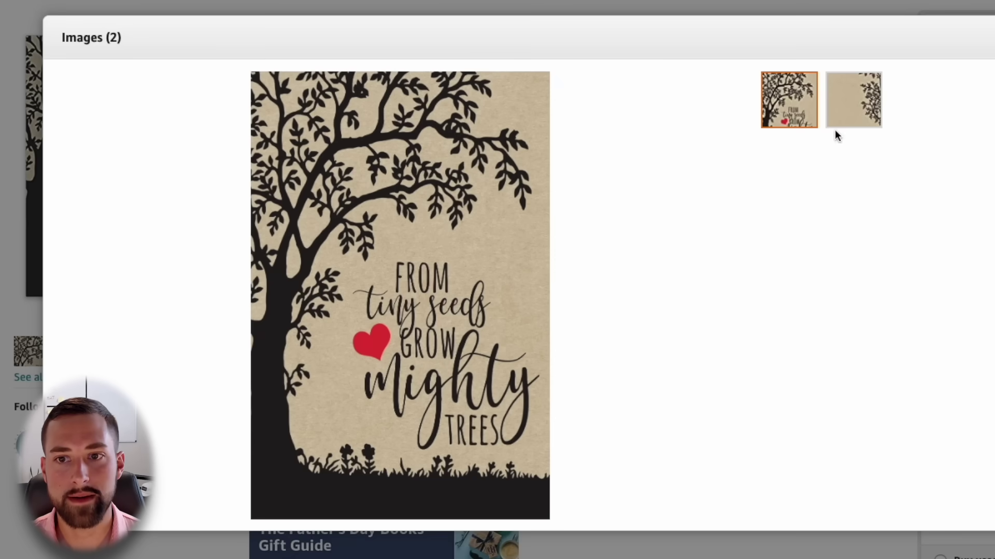
click(835, 127)
click(477, 484)
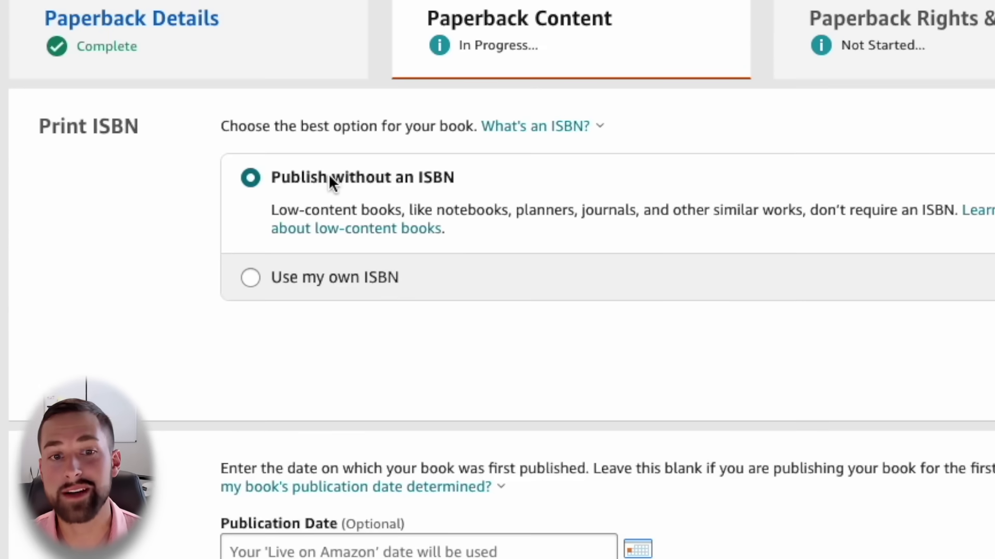
- Choose to publish the paperback without an ISBN and pick June 1, 2022 as the publication date in KDP
drag(444, 178, 356, 178)
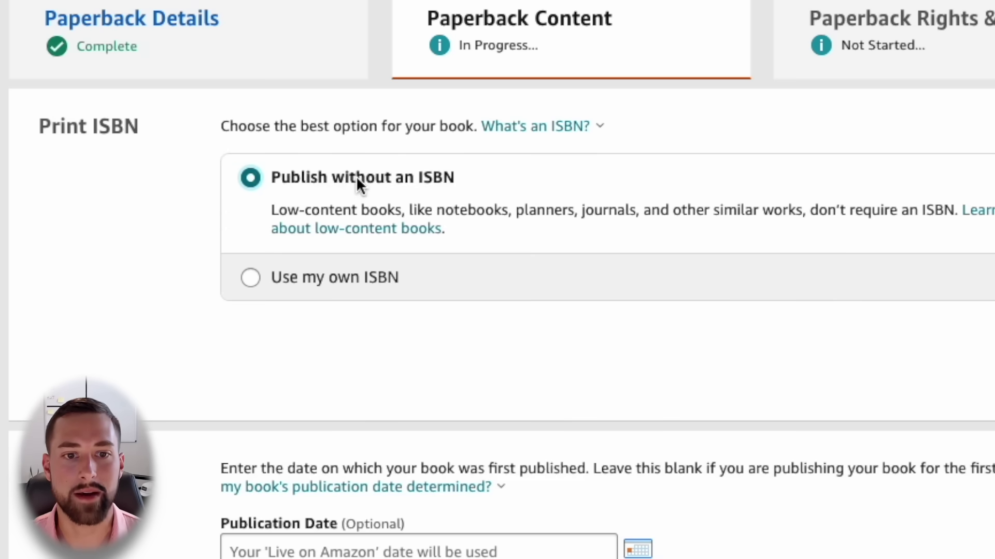
scroll(365, 189, down, 5)
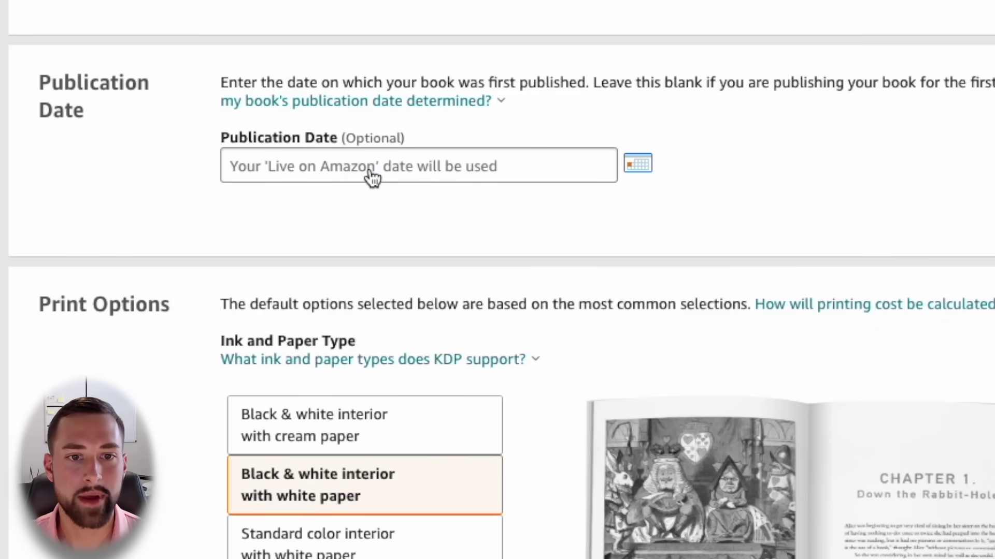
click(372, 178)
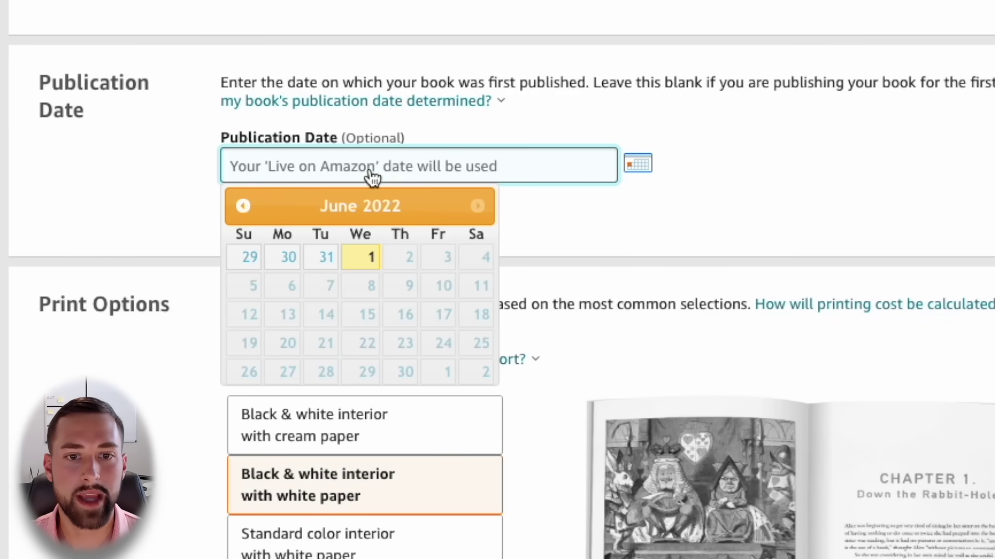
click(366, 268)
scroll(340, 186, down, 3)
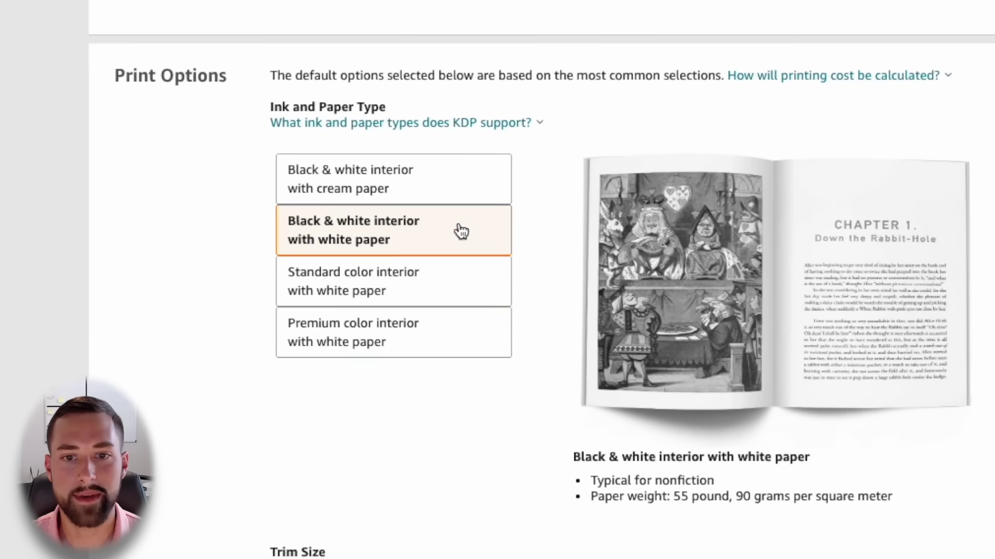
- Select black & white interior with white paper and review the other trim sizes, keeping 6 x 9 in
scroll(453, 230, down, 1)
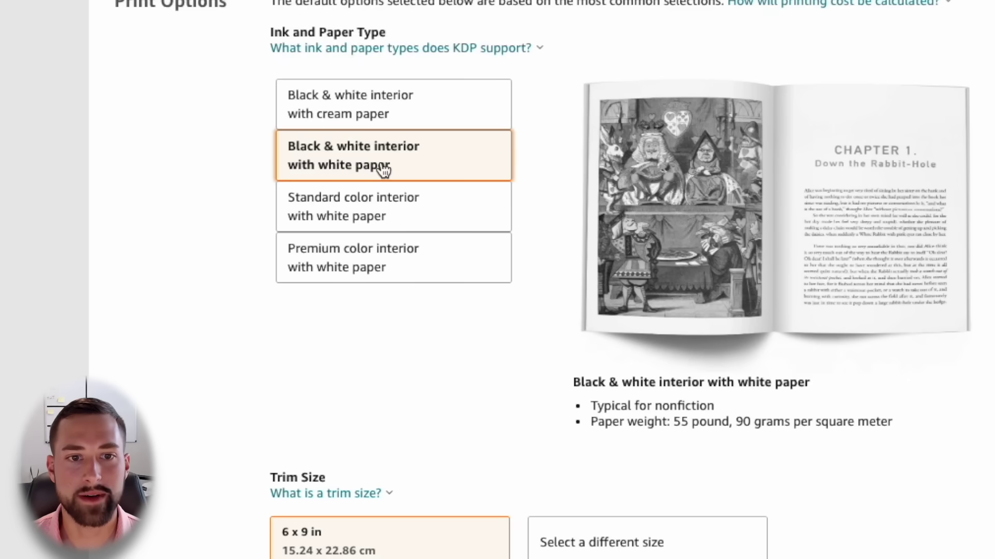
scroll(244, 193, down, 7)
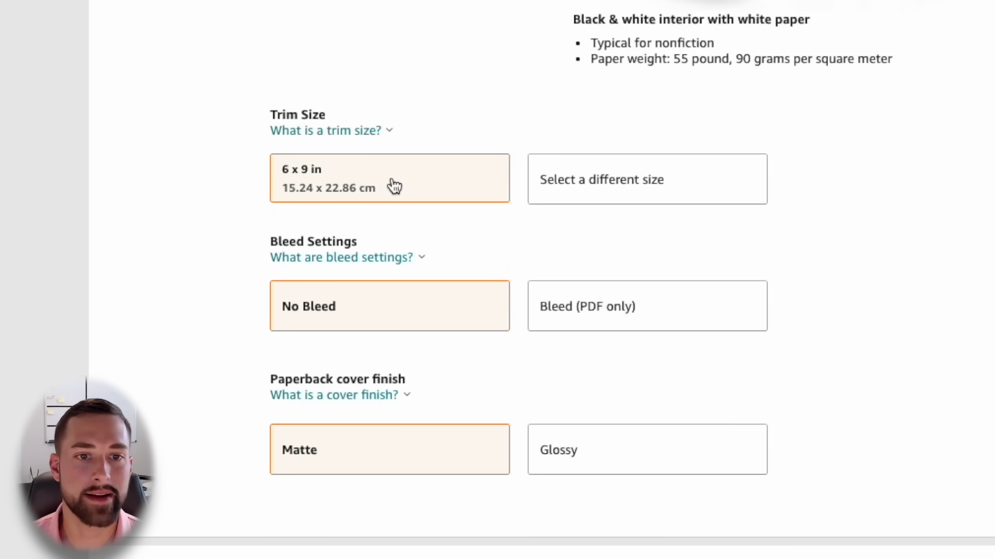
click(595, 179)
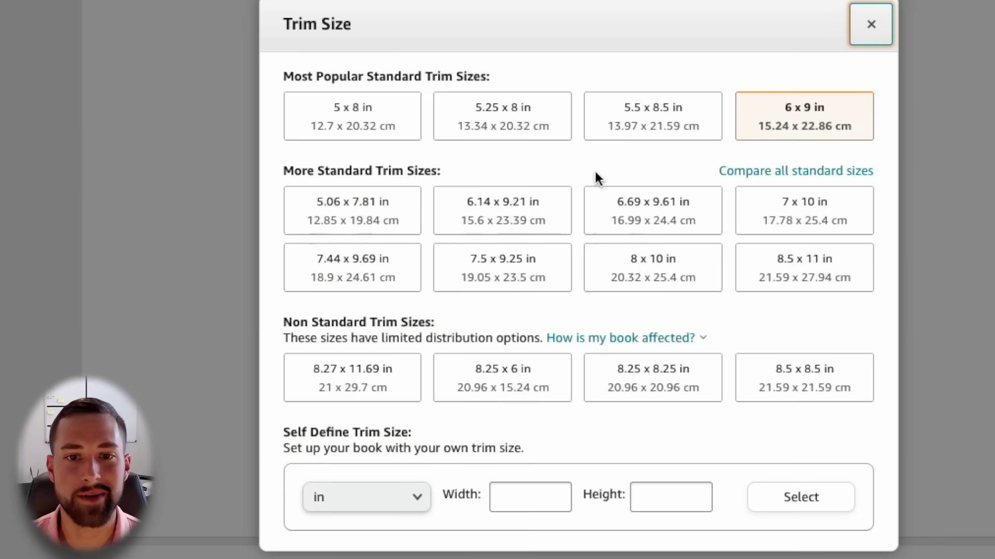
click(863, 20)
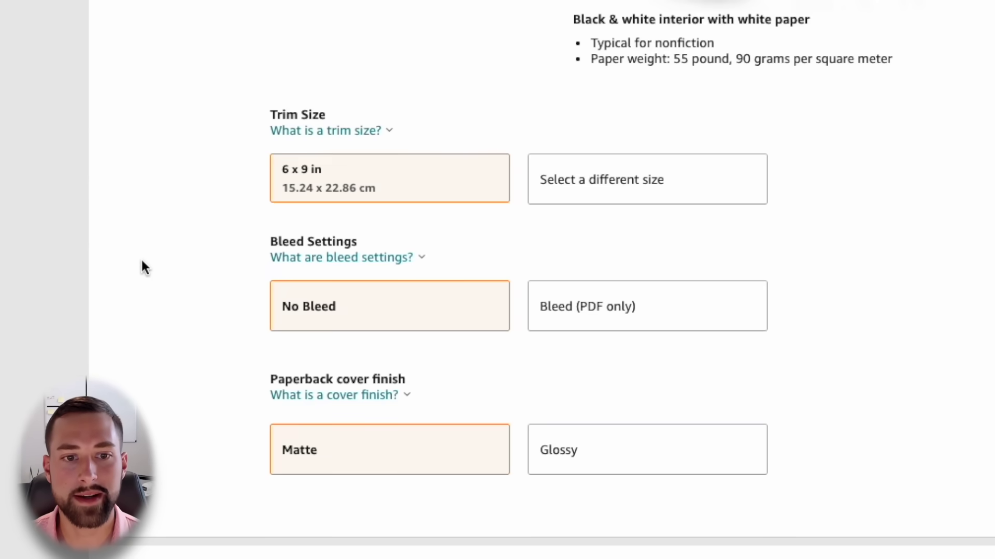
- Set the bleed option to Bleed (PDF only) and choose a Matte paperback cover finish
scroll(216, 234, down, 3)
scroll(217, 234, down, 2)
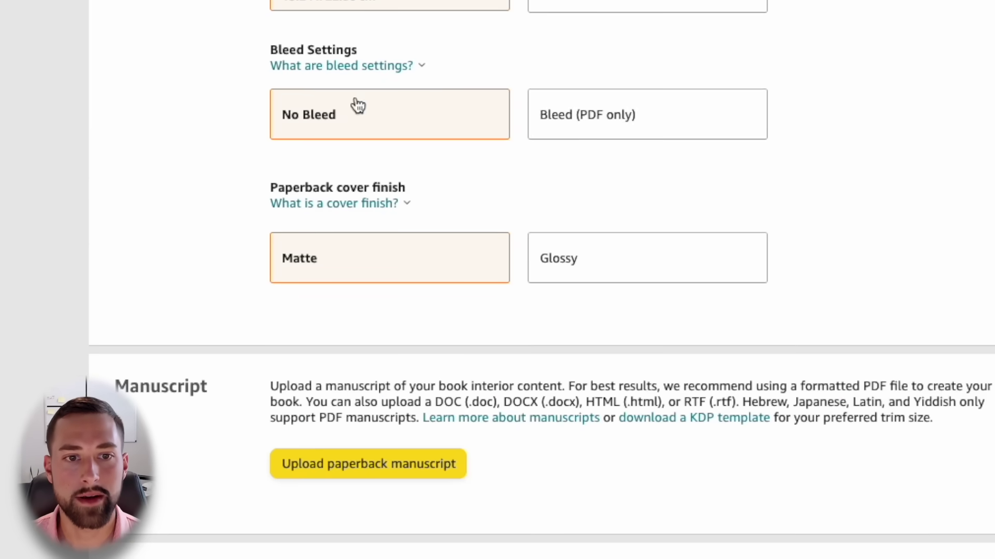
click(565, 125)
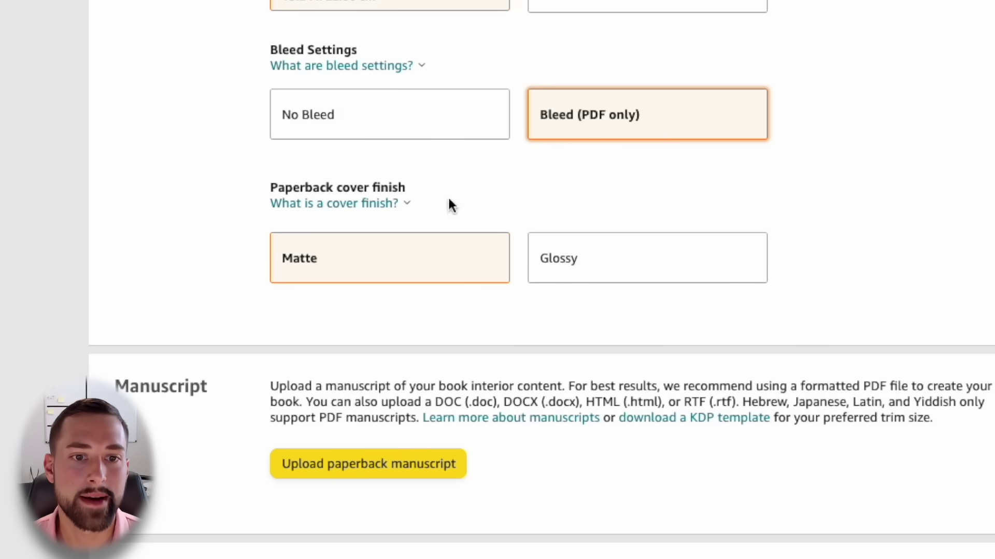
click(381, 206)
click(366, 321)
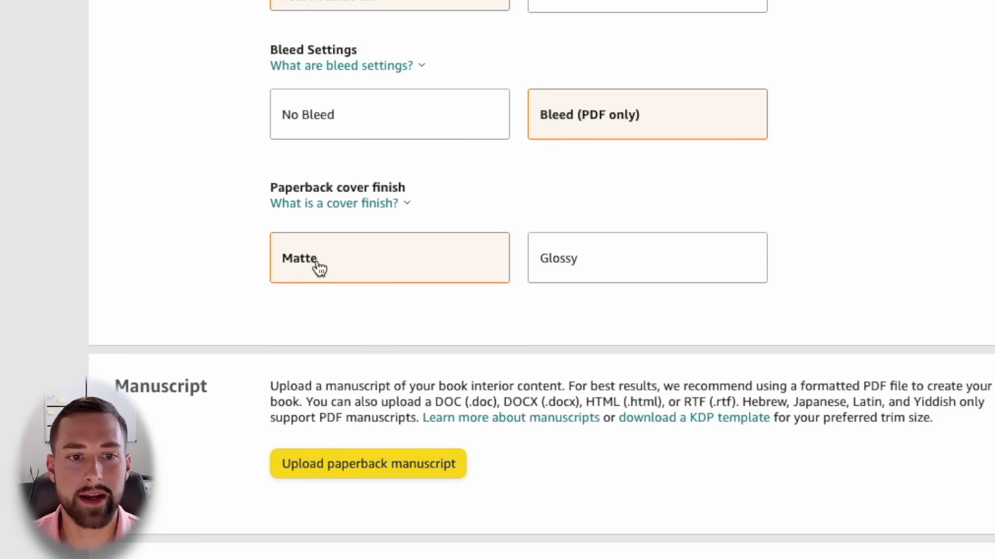
click(318, 267)
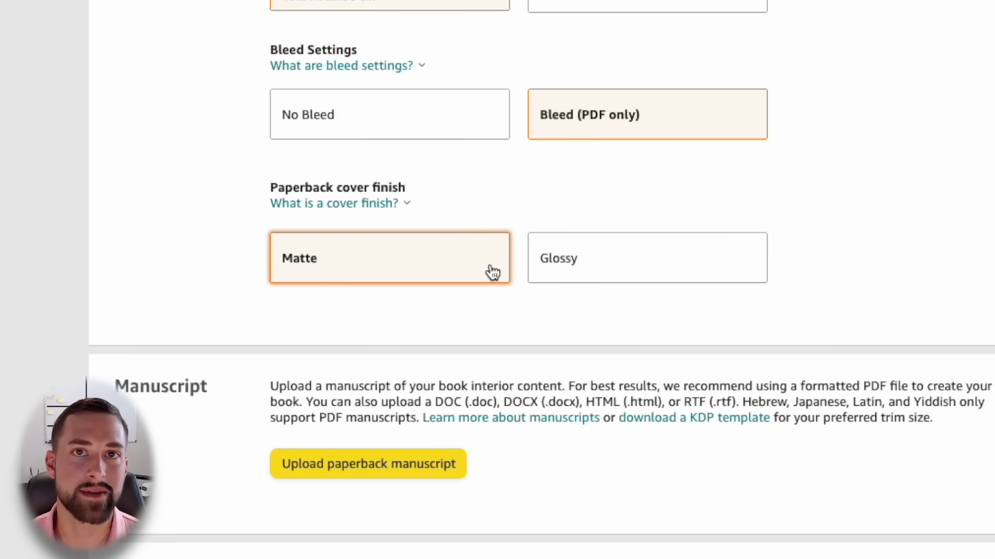
- Upload the GratitudeJournal 5x8 100-page bleed PDF from Downloads as the paperback manuscript
scroll(184, 213, down, 5)
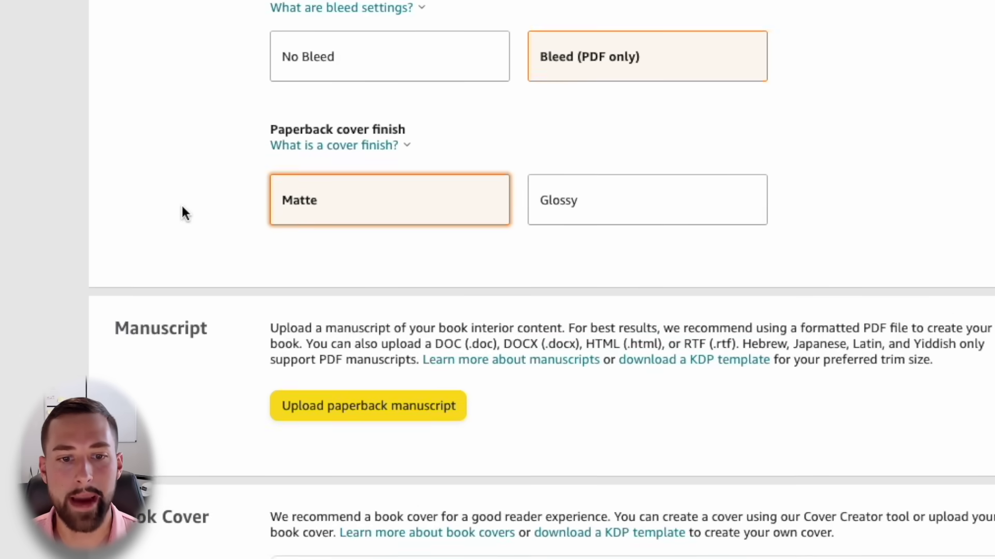
scroll(183, 207, down, 1)
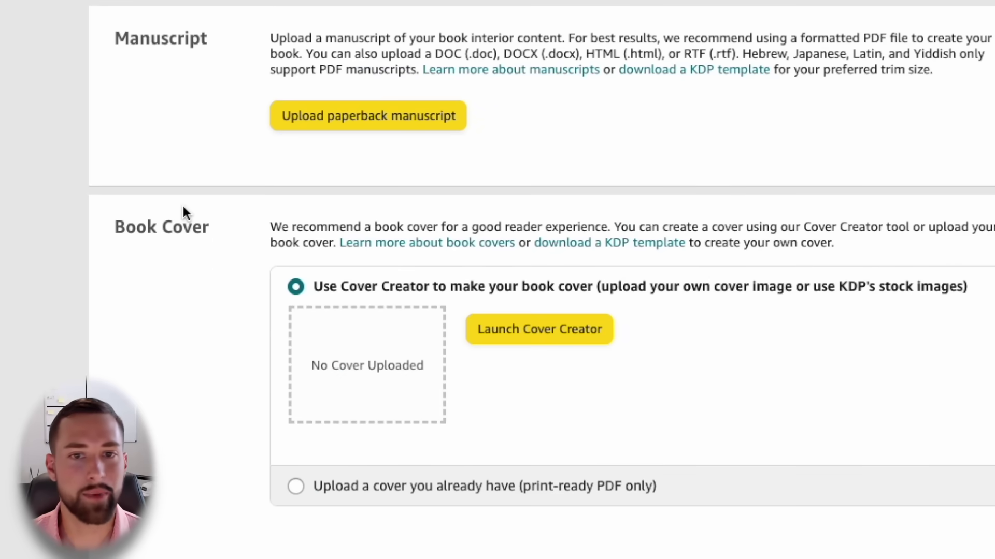
double_click(151, 45)
click(161, 66)
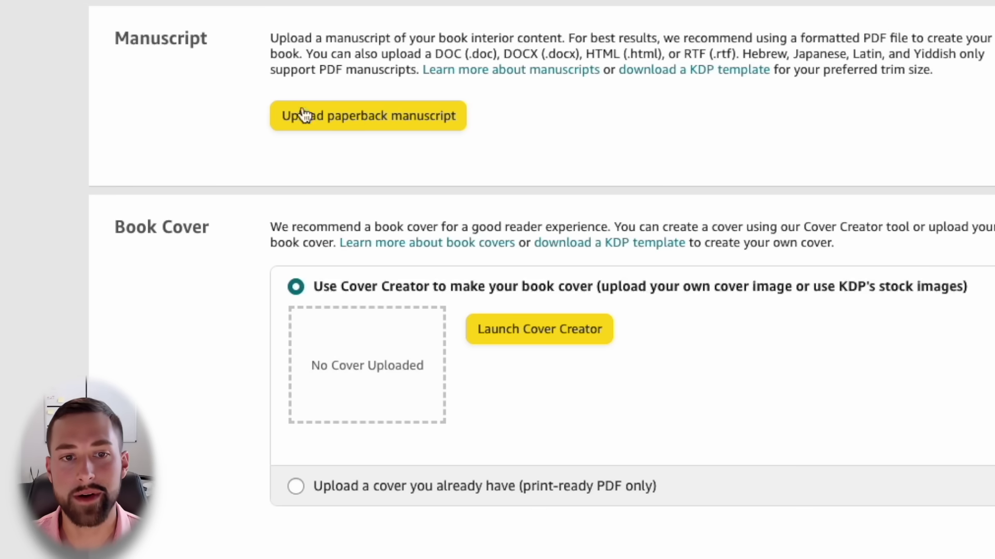
click(372, 127)
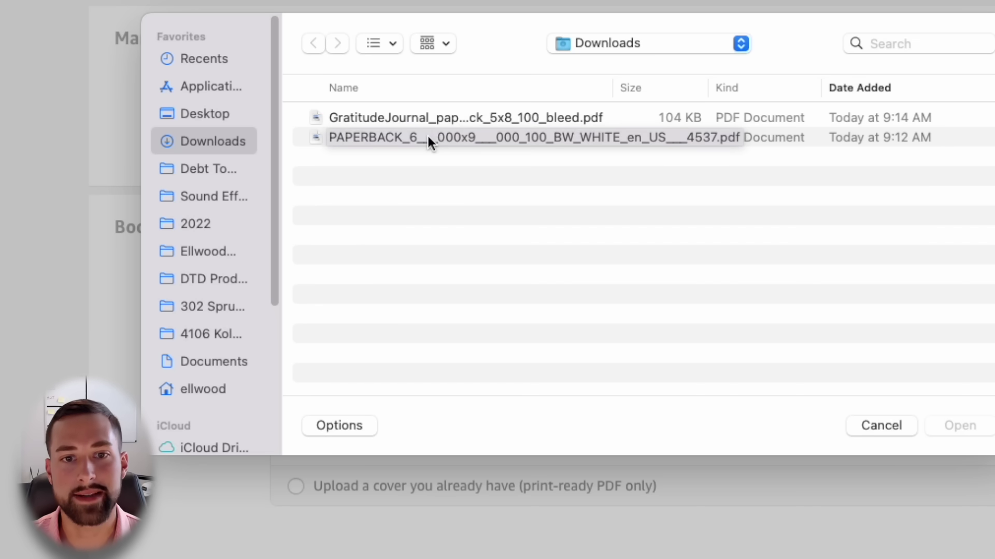
double_click(426, 117)
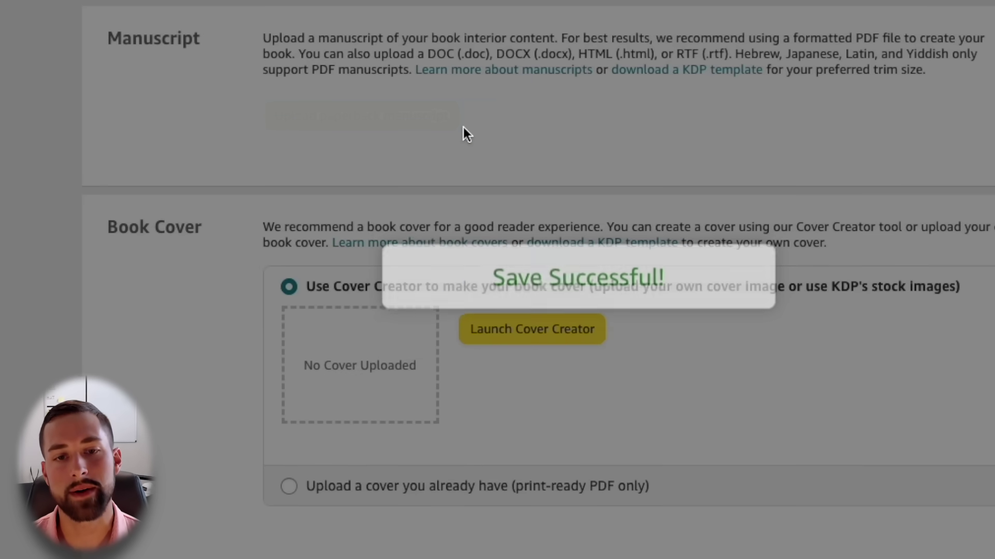
scroll(463, 127, up, 1)
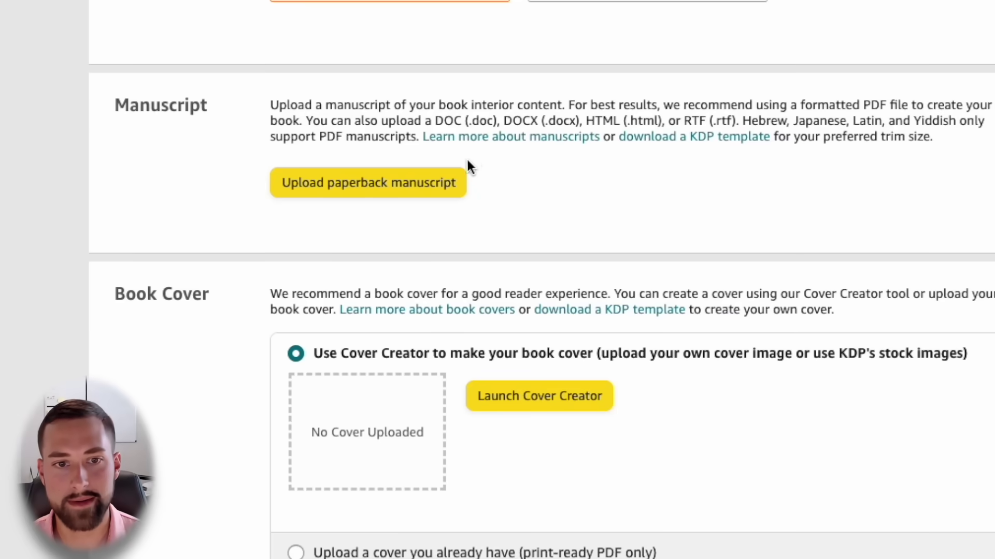
- Choose to use an existing print-ready cover and upload PAPERBACK_6___000x9___000_100_BW_WHITE_en_US___4537.pdf from Downloads
scroll(508, 192, down, 3)
scroll(431, 206, down, 2)
triple_click(166, 32)
click(167, 72)
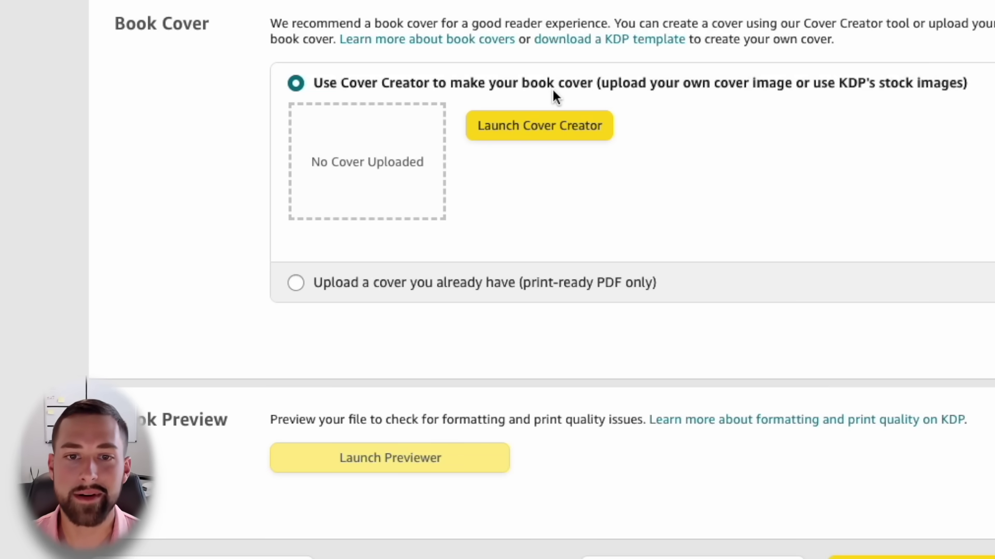
click(513, 290)
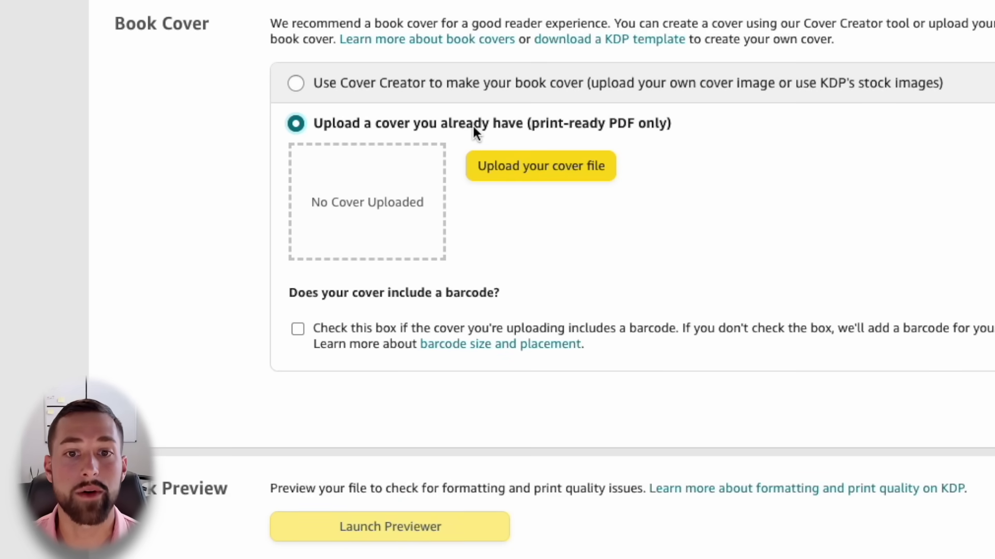
click(533, 178)
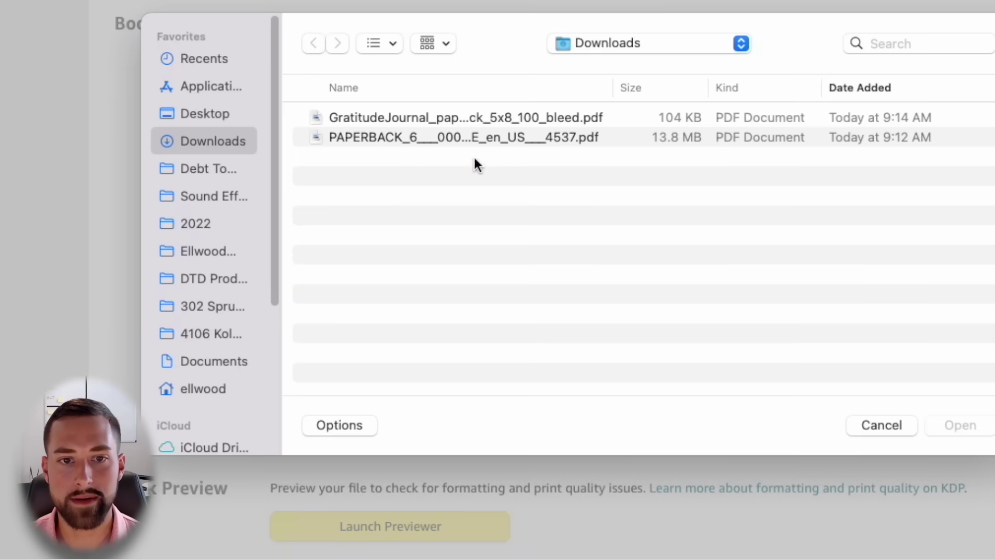
double_click(418, 138)
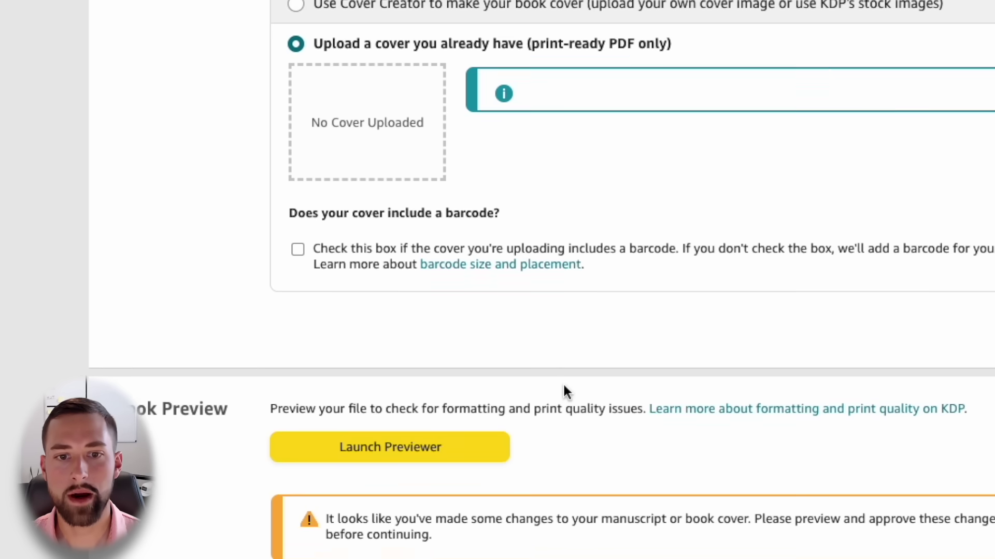
- Check the cover and the interior through pages 14-15 in the Print Previewer, and approve the book
click(419, 425)
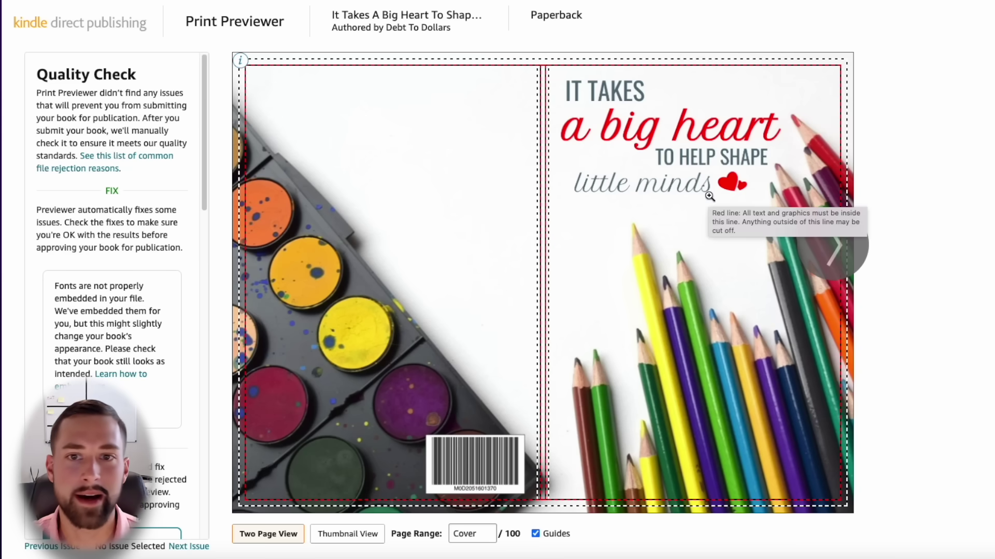
mouse_move(836, 266)
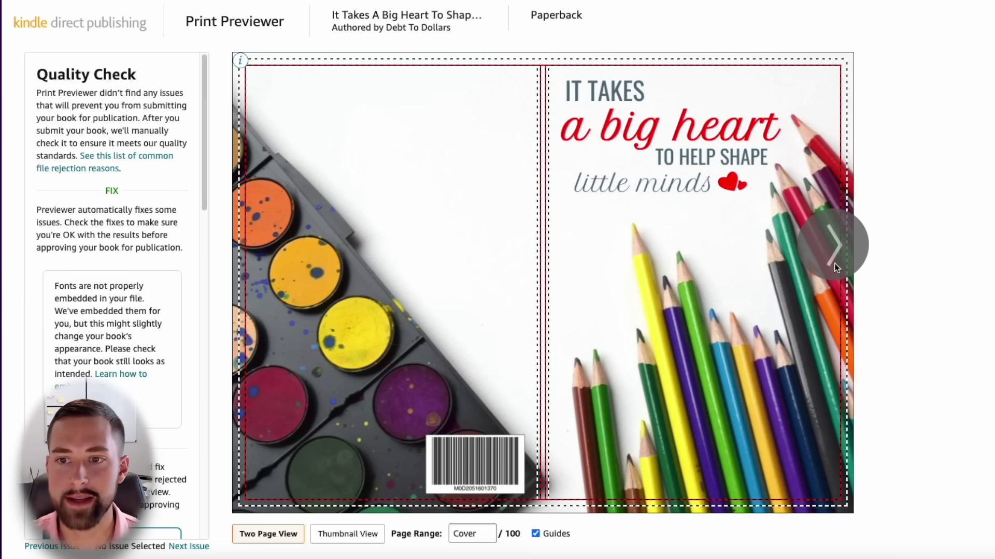
click(840, 246)
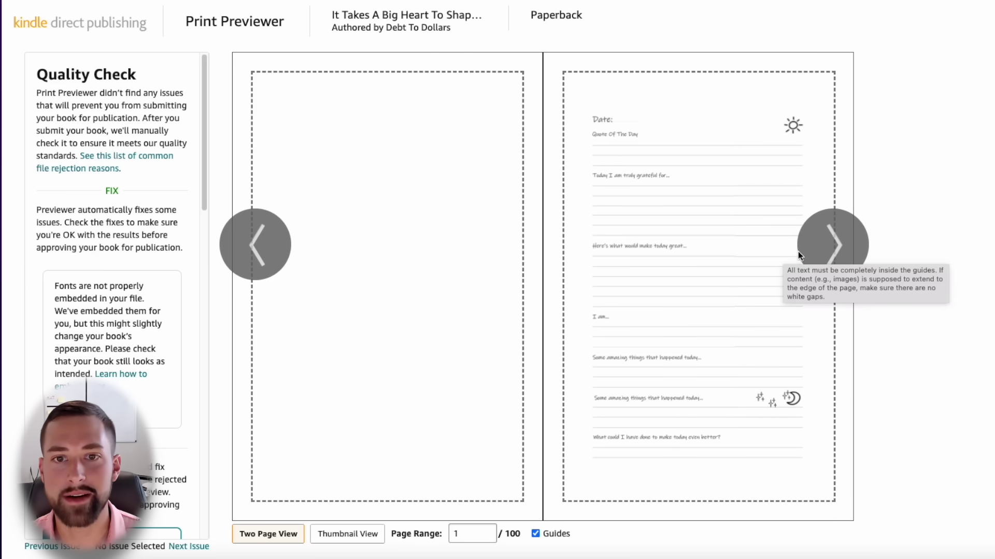
click(842, 243)
click(842, 243)
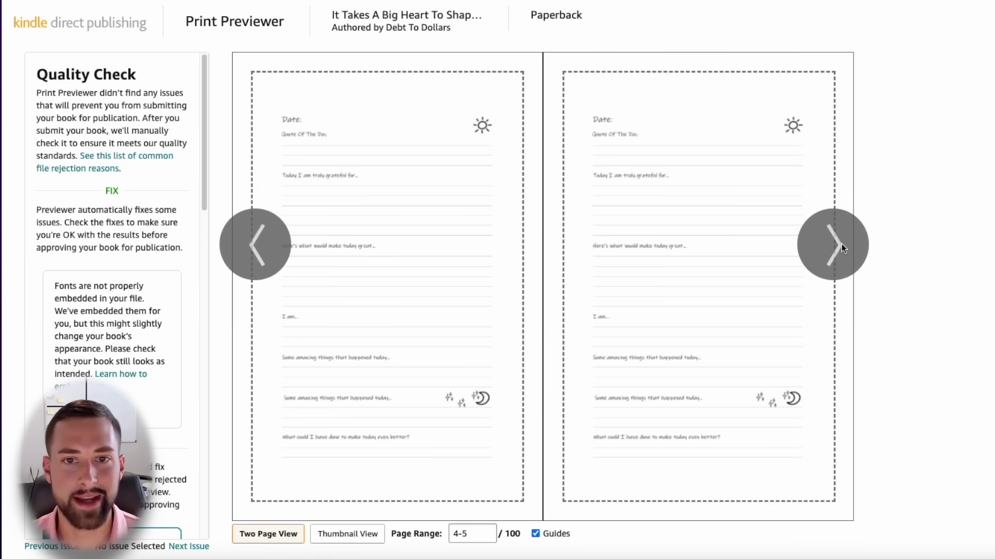
click(842, 243)
click(841, 244)
click(841, 243)
click(841, 244)
click(841, 244)
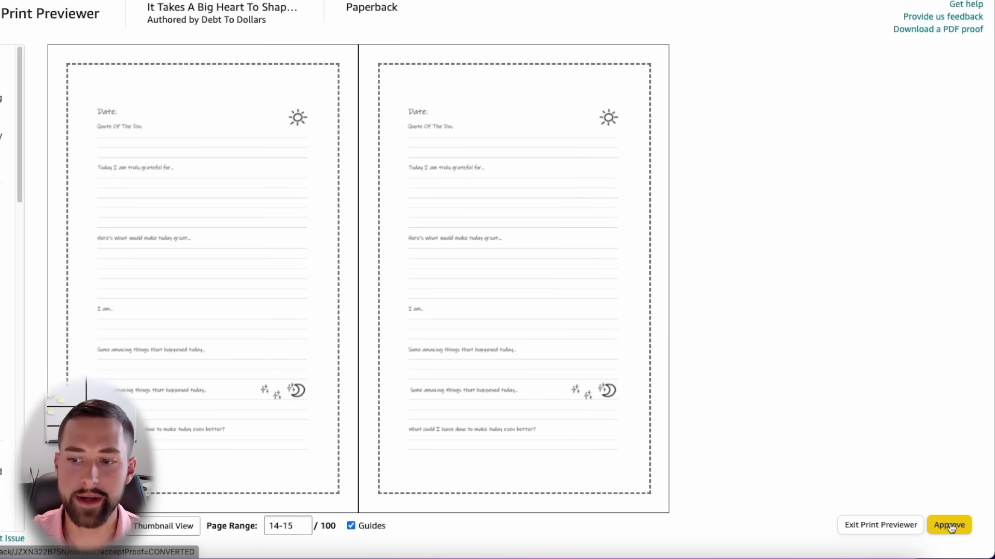
click(950, 526)
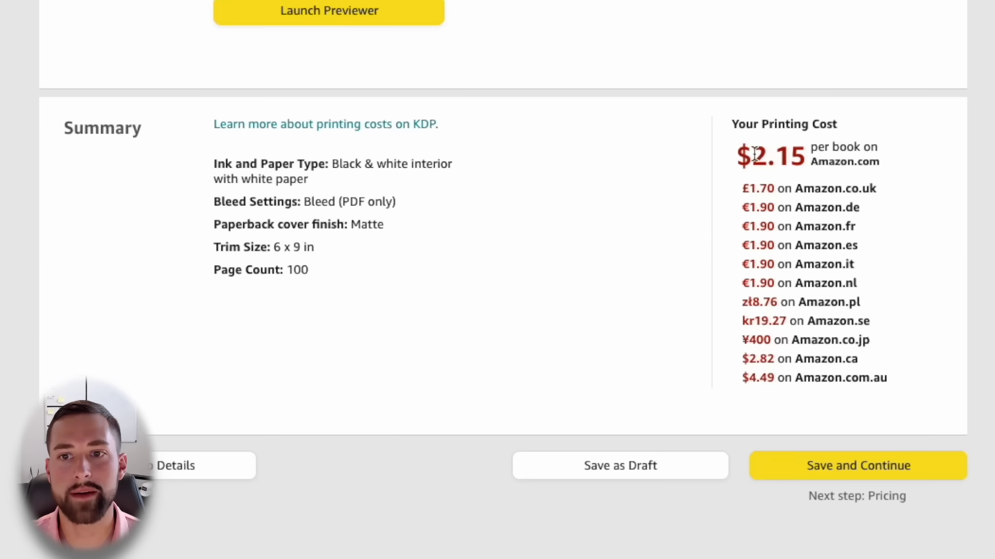
- Review the per-book printing cost on Amazon.com and the print specifications in the paperback summary
drag(739, 150, 887, 160)
click(976, 166)
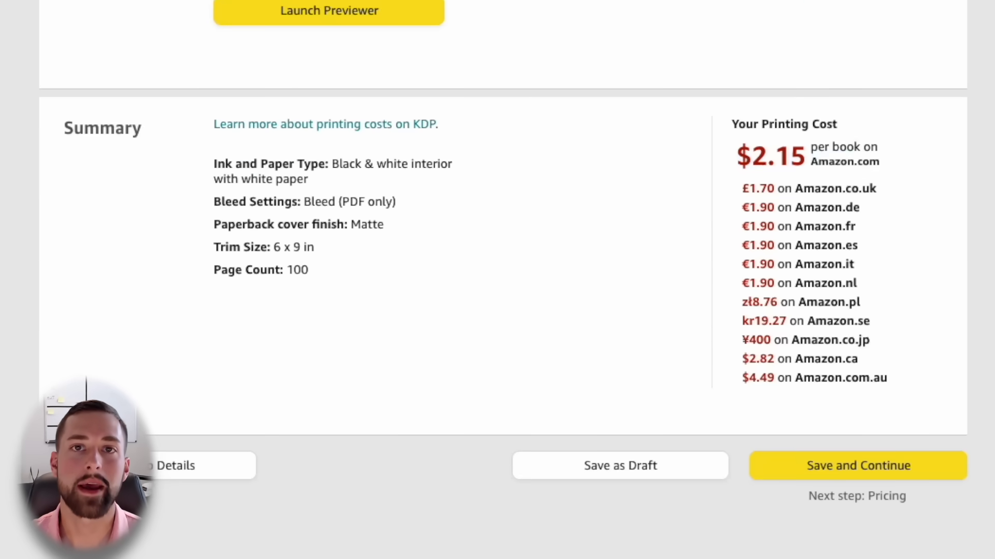
drag(737, 152, 906, 162)
click(909, 166)
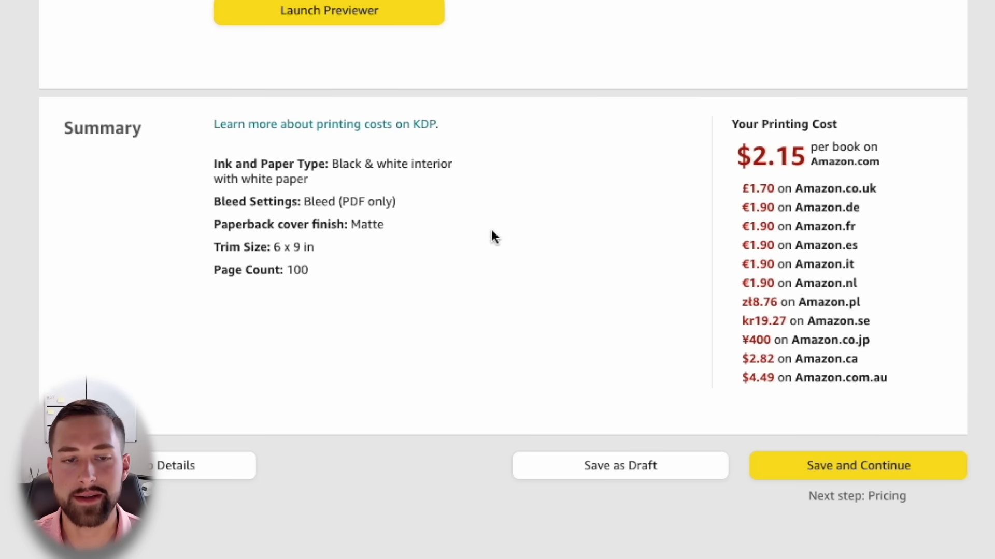
drag(314, 270, 197, 170)
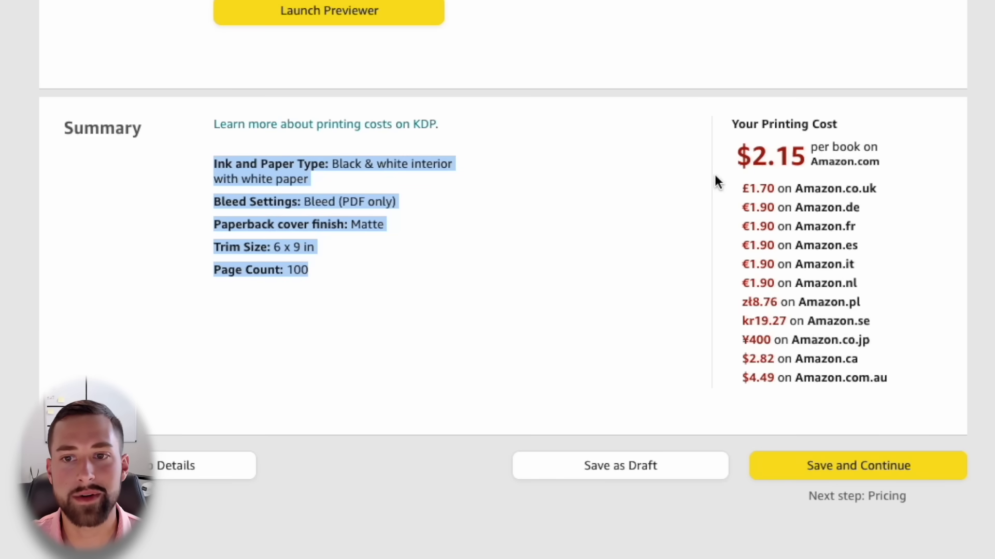
click(332, 260)
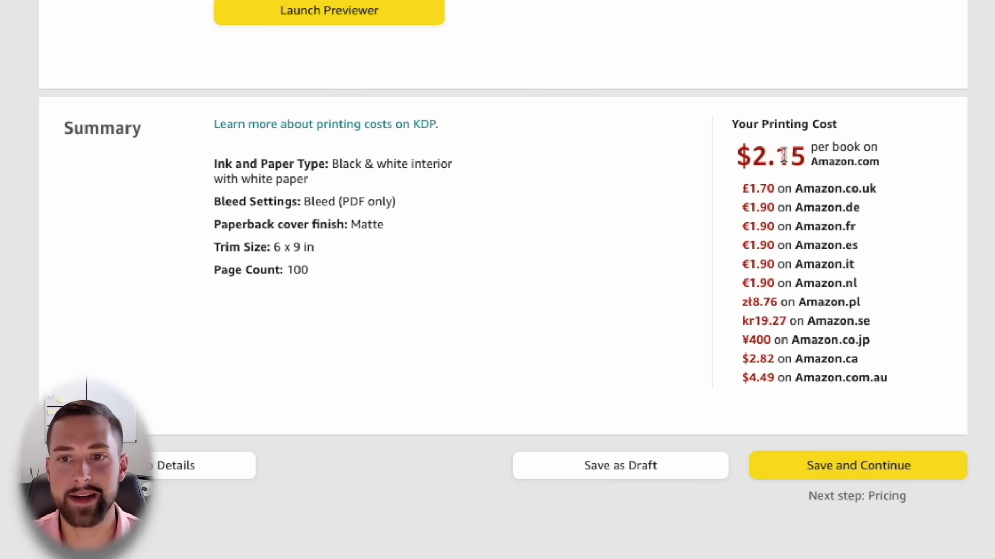
- Recheck the print options, uploaded files and summary on the content page, and save it to continue to pricing
scroll(483, 179, up, 15)
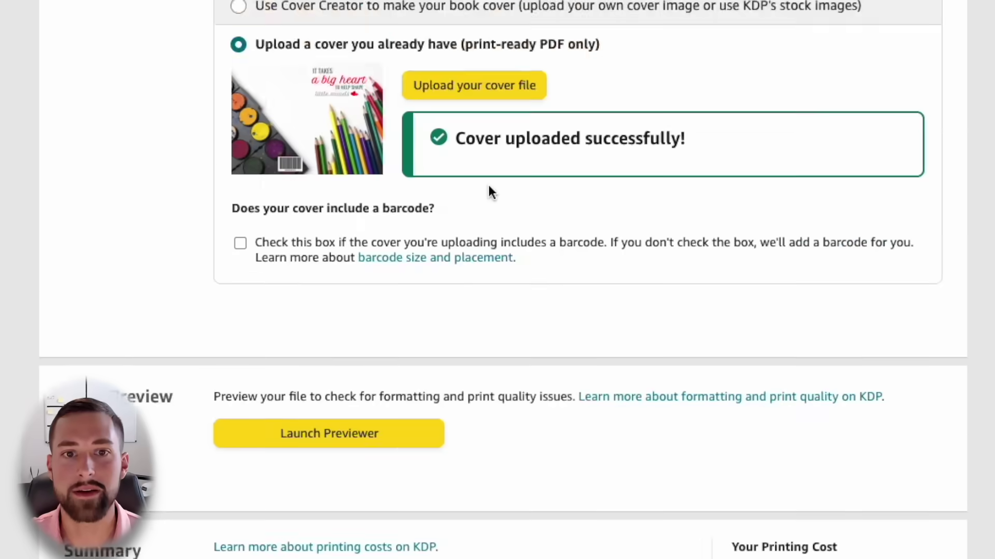
scroll(527, 176, down, 10)
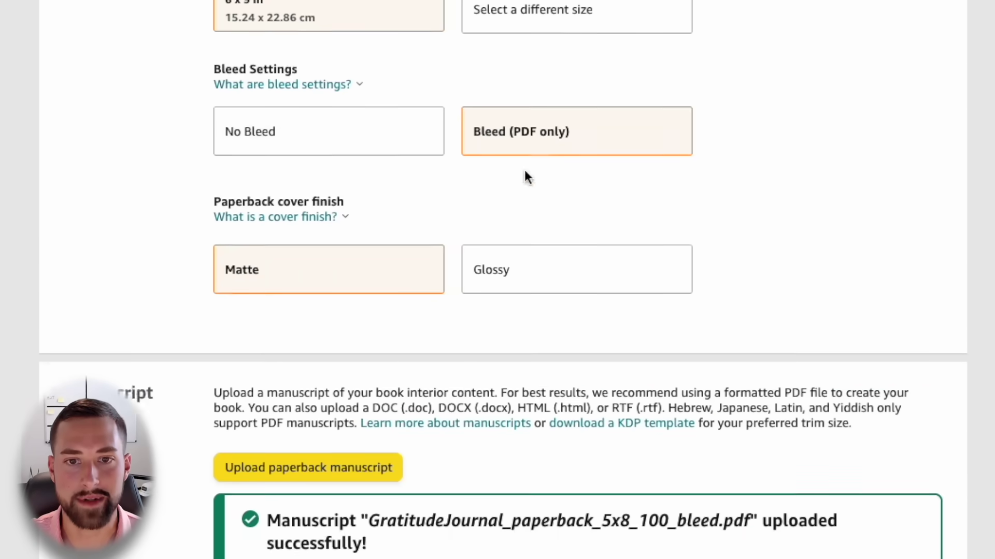
scroll(795, 459, down, 6)
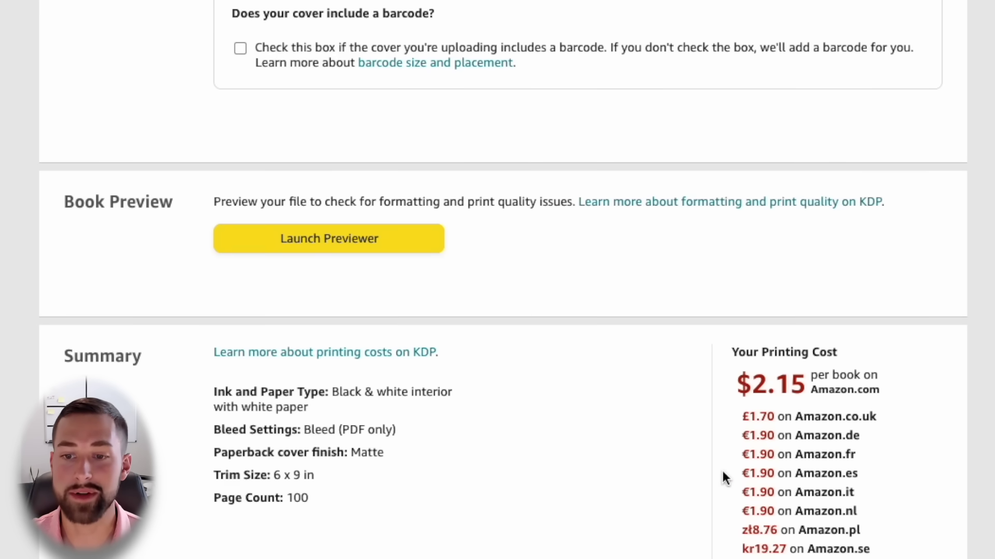
scroll(721, 472, down, 4)
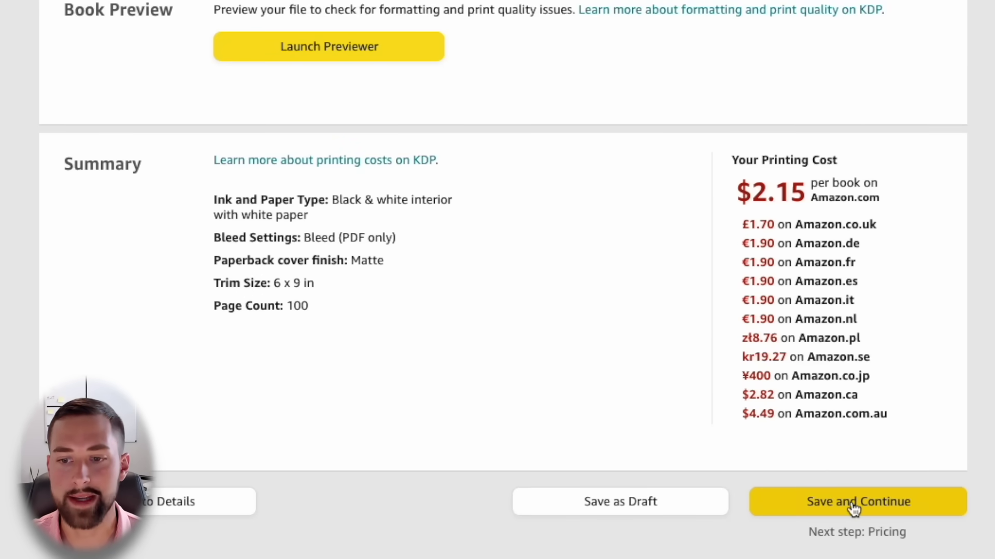
click(853, 509)
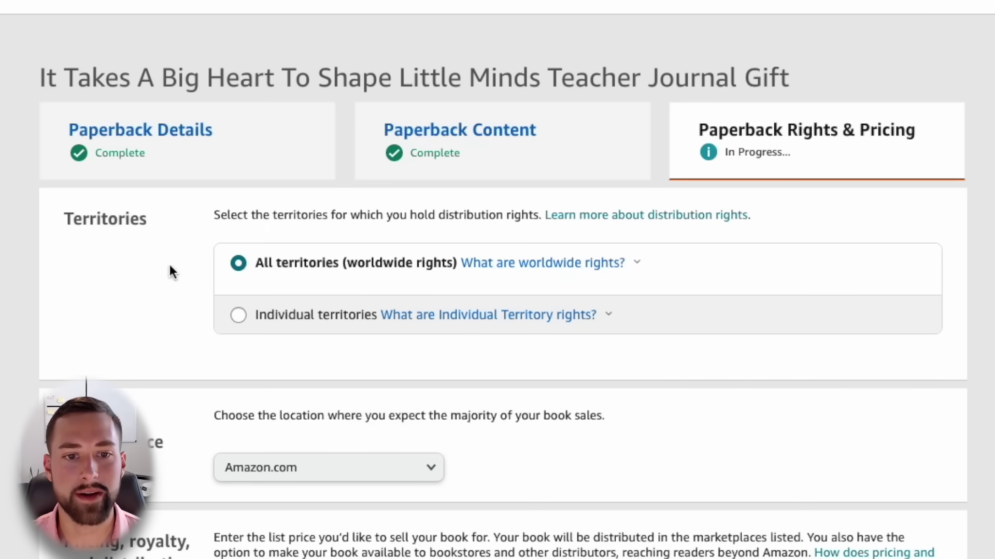
- Keep worldwide rights for all territories and choose Amazon.com as the primary marketplace
scroll(131, 224, down, 4)
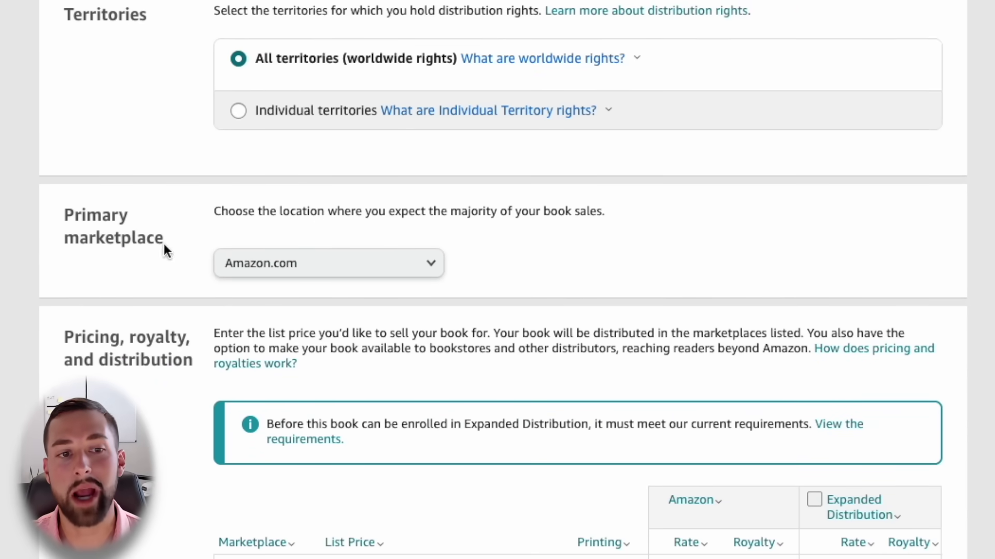
click(289, 281)
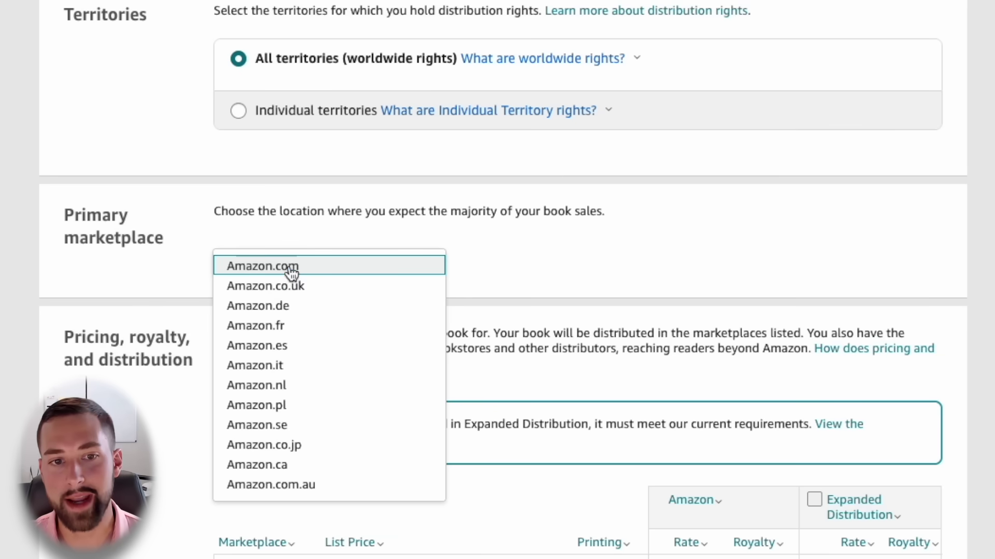
click(295, 269)
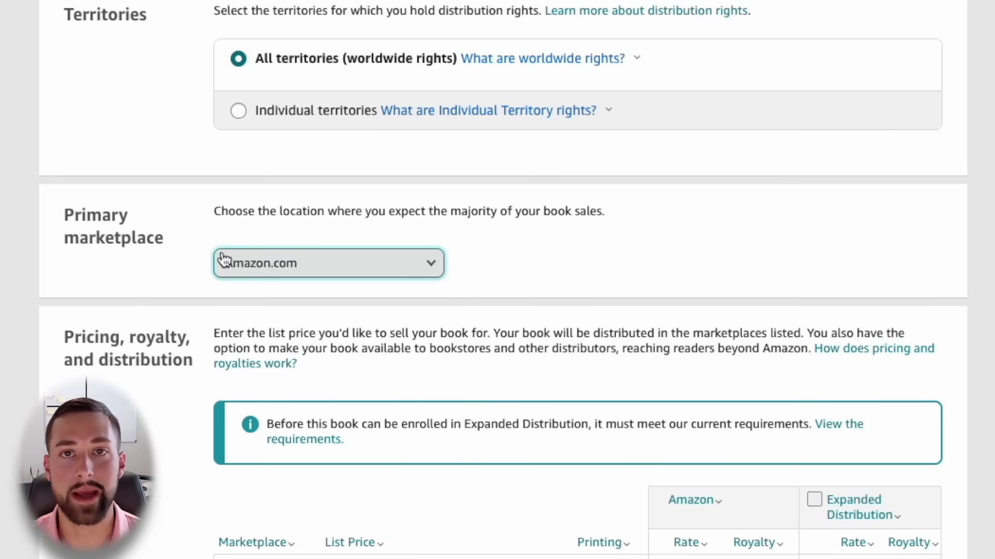
- Set the Amazon.com list price to 6.99 USD and let the other marketplace prices be converted from it
scroll(157, 221, down, 8)
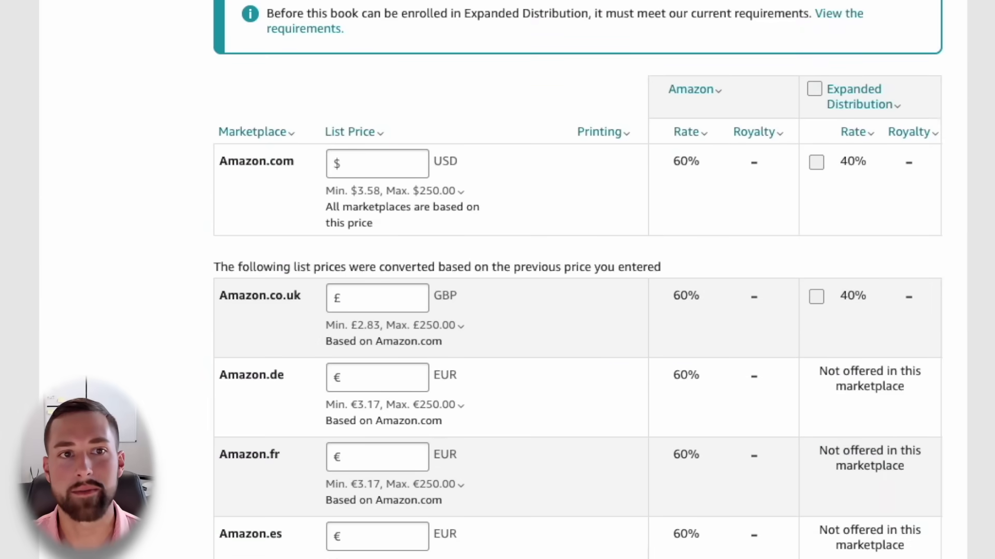
click(372, 159)
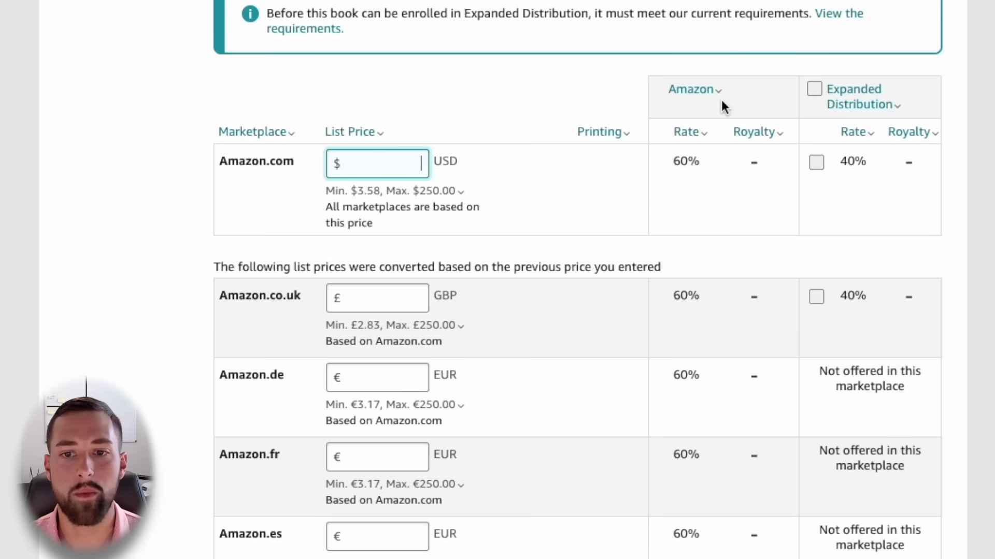
text(6.99)
click(541, 88)
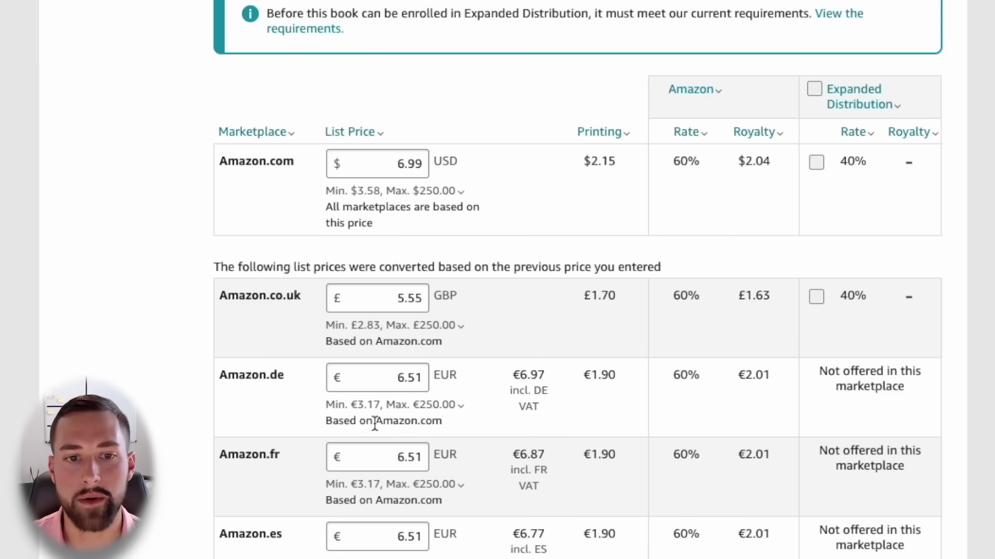
- Examine the converted marketplace prices, the royalty rate explanation, and the Amazon.com rate and royalty per sale
click(366, 322)
click(875, 304)
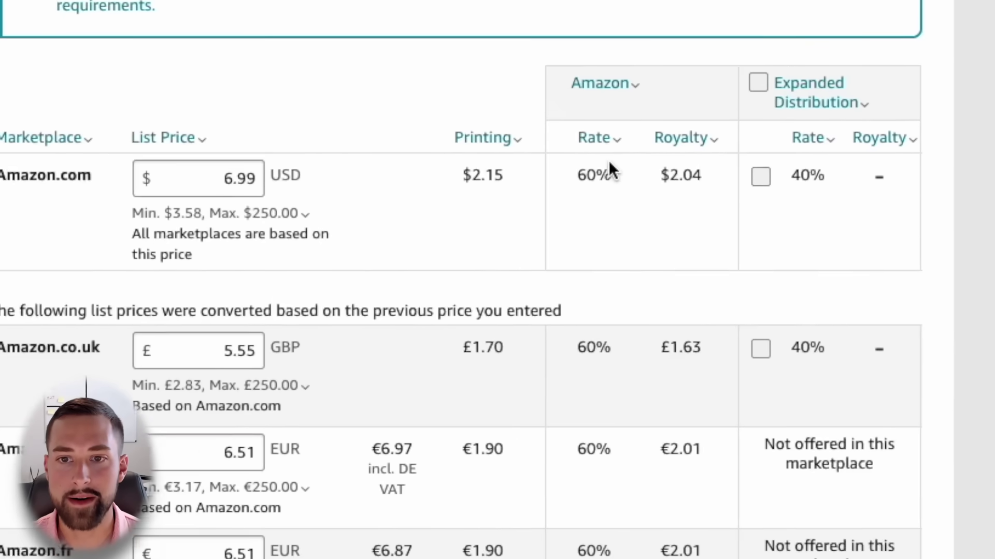
click(602, 139)
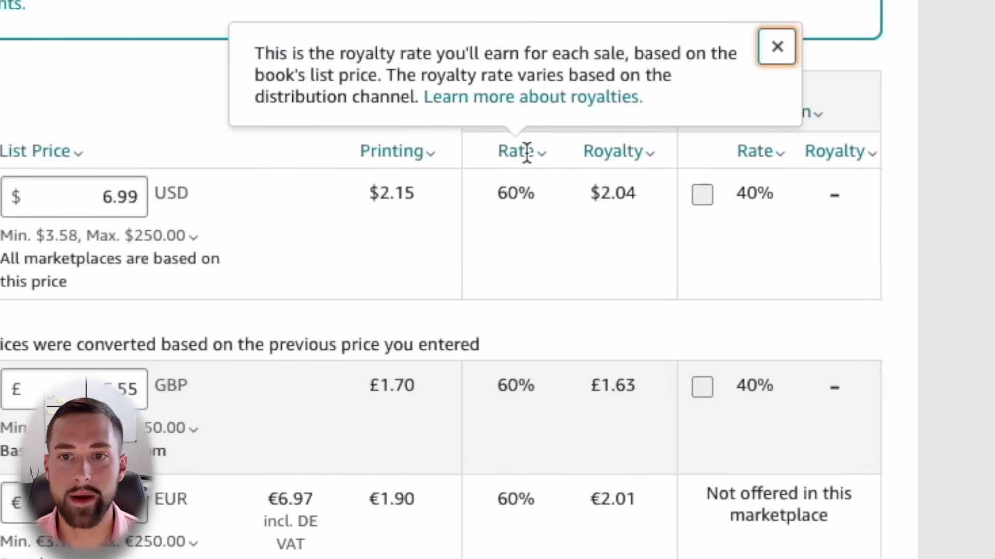
click(591, 186)
drag(333, 226, 407, 232)
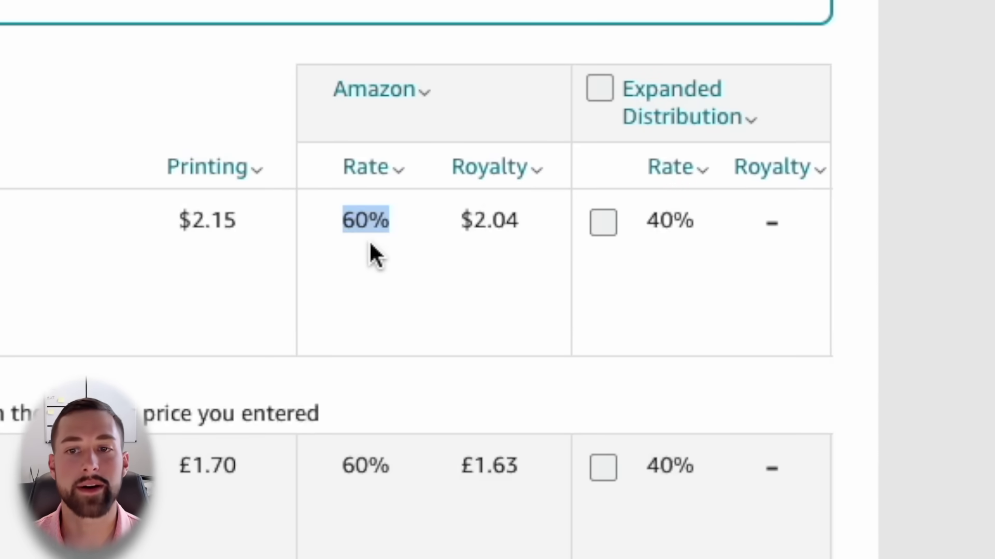
click(527, 237)
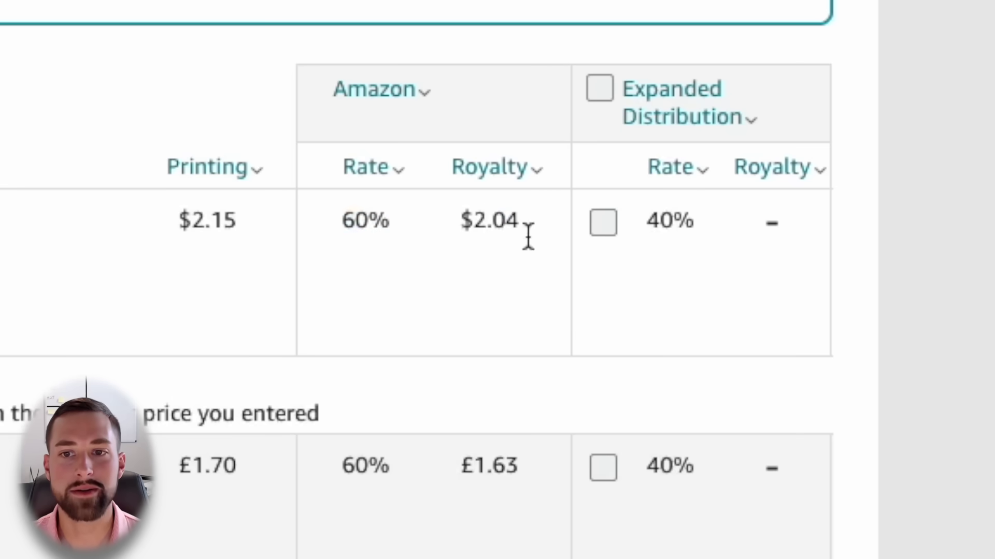
drag(505, 220, 431, 217)
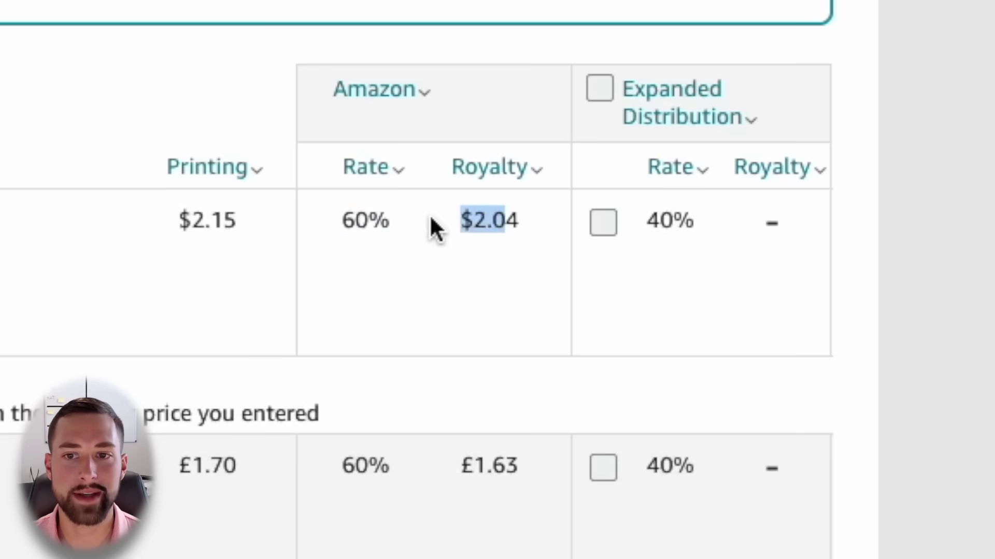
triple_click(482, 224)
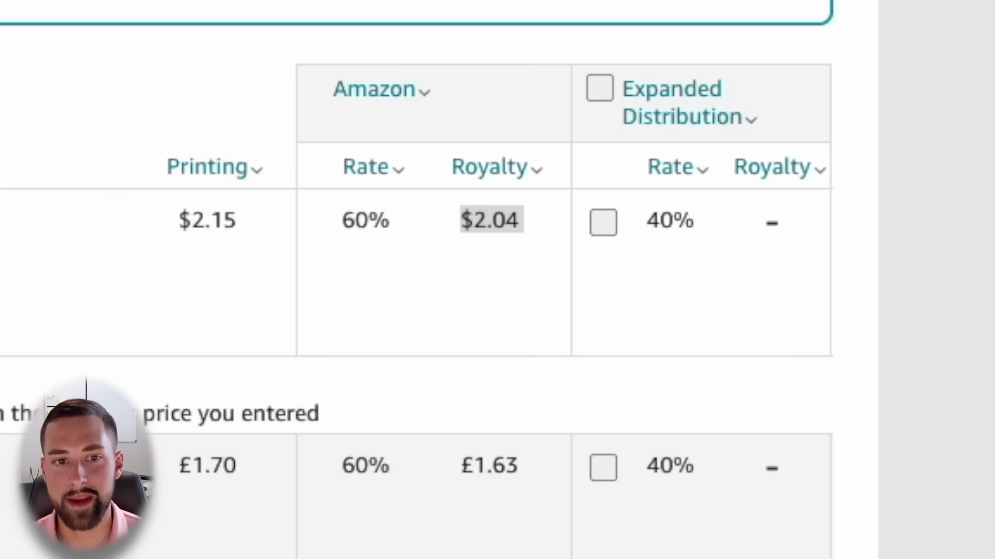
- In Calculator, multiply the per-sale royalty of 2.04 by 420 and that result by 5, and close it
drag(638, 257, 875, 86)
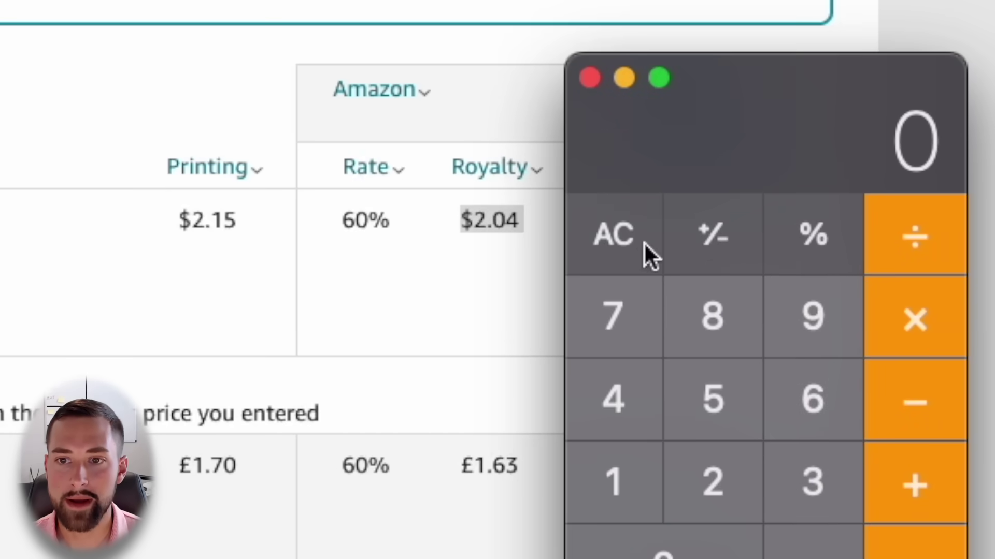
text(2.04)
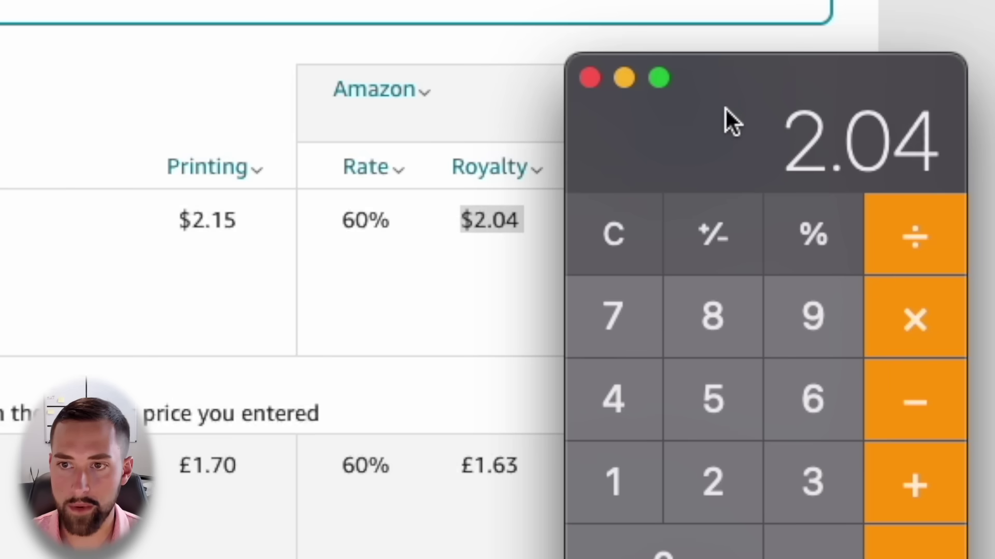
text(*420)
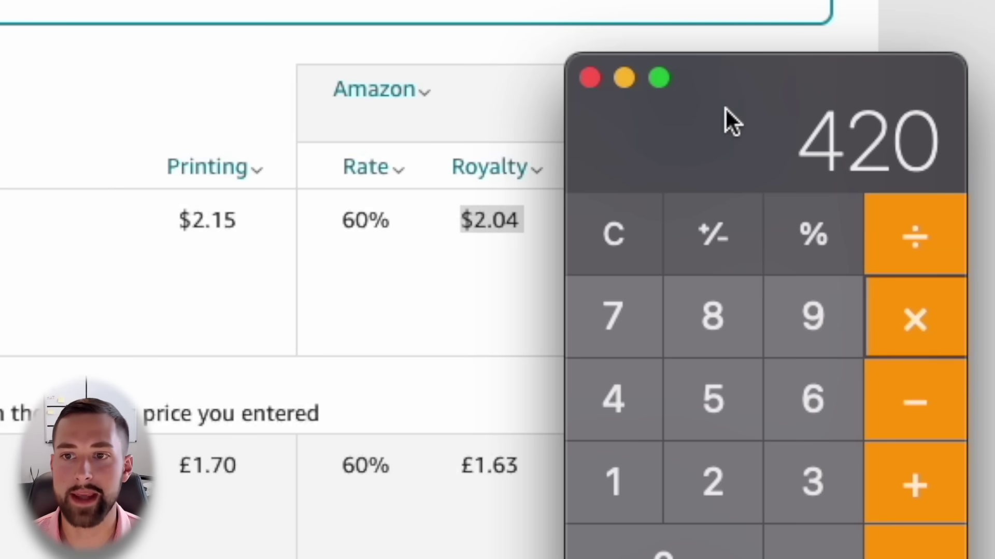
key(Return)
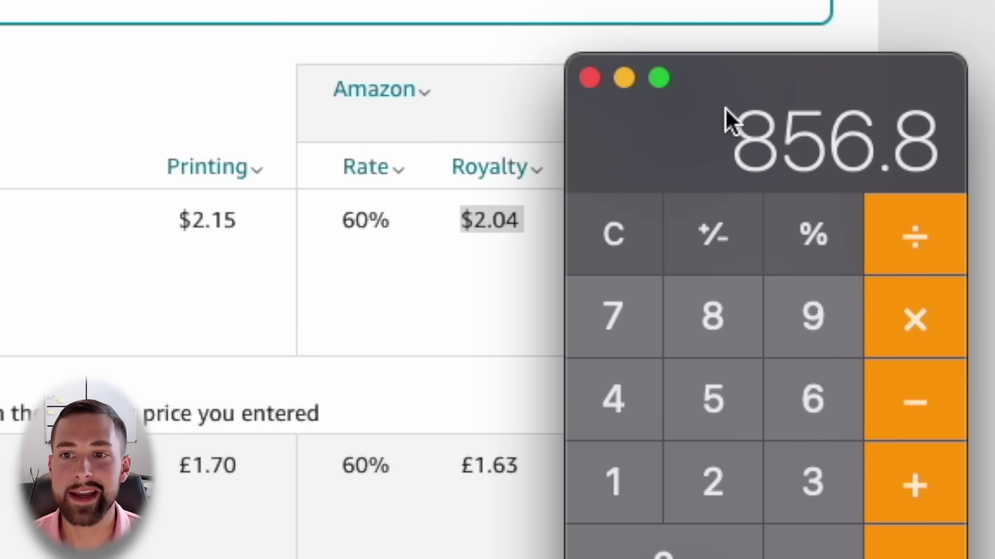
key(asterisk)
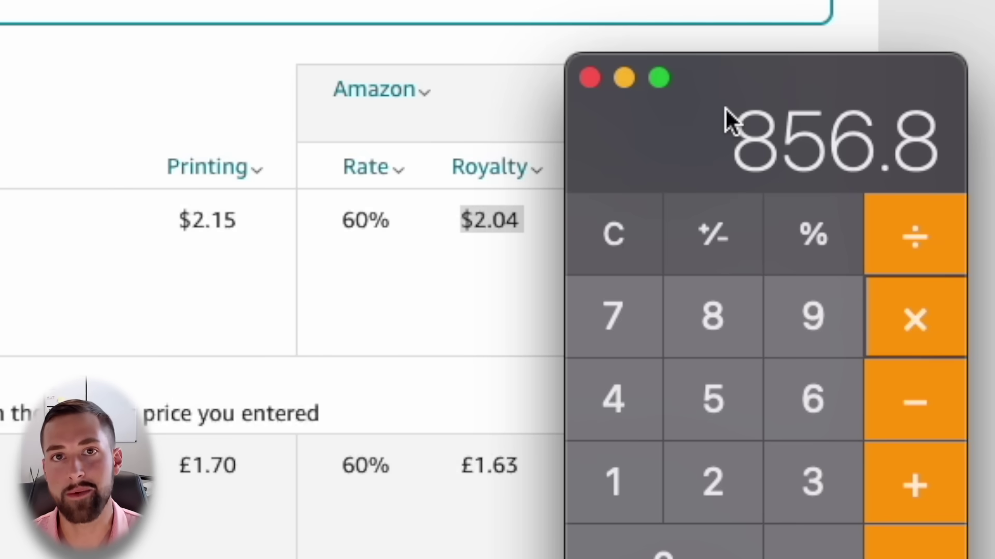
key(5)
key(Return)
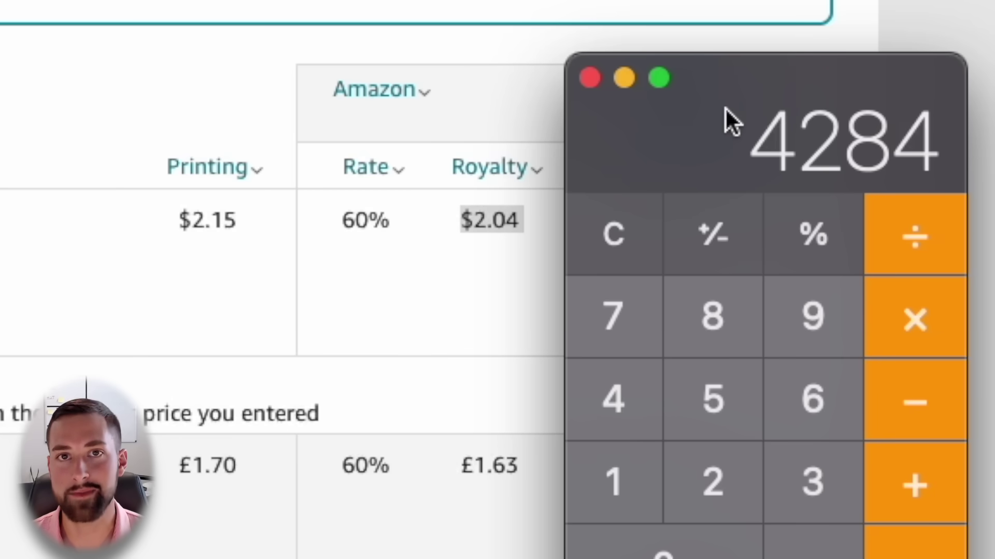
click(589, 79)
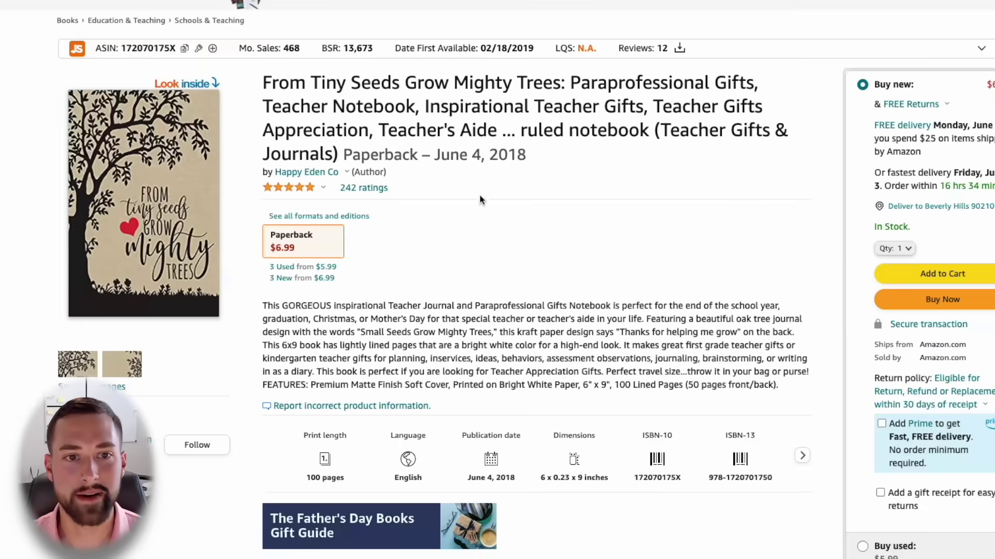
- Check the publication date of the competing From Tiny Seeds Grow Mighty Trees notebook on Amazon, and return to the KDP pricing page
drag(552, 157, 434, 158)
click(493, 169)
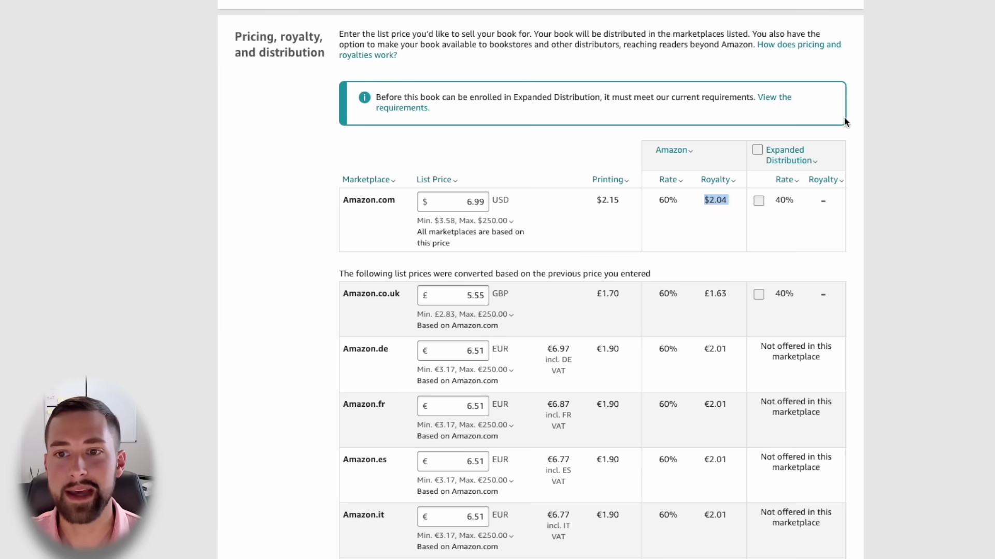
click(890, 123)
- Read the availability notice in the terms and conditions, and publish the paperback book
scroll(890, 124, down, 3)
scroll(890, 124, down, 10)
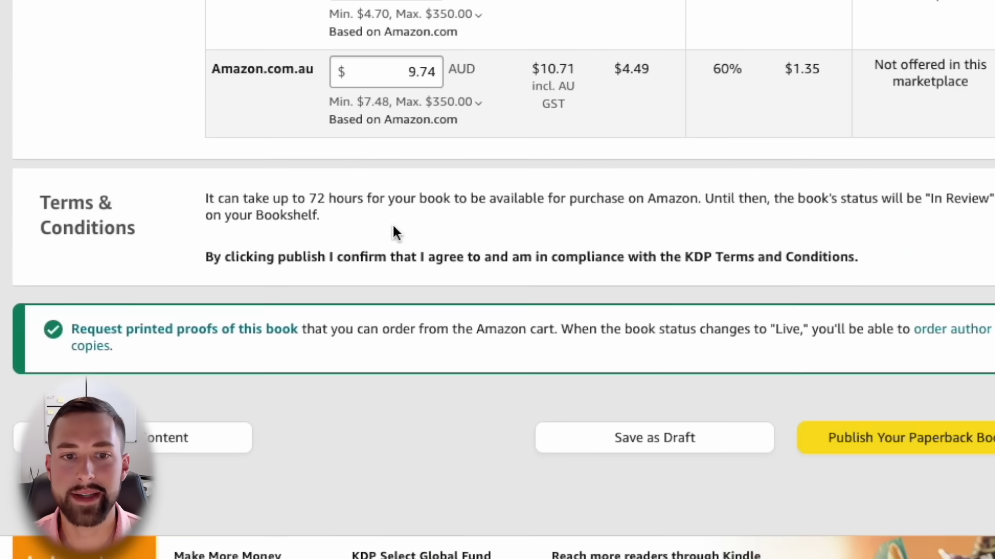
drag(206, 198, 615, 200)
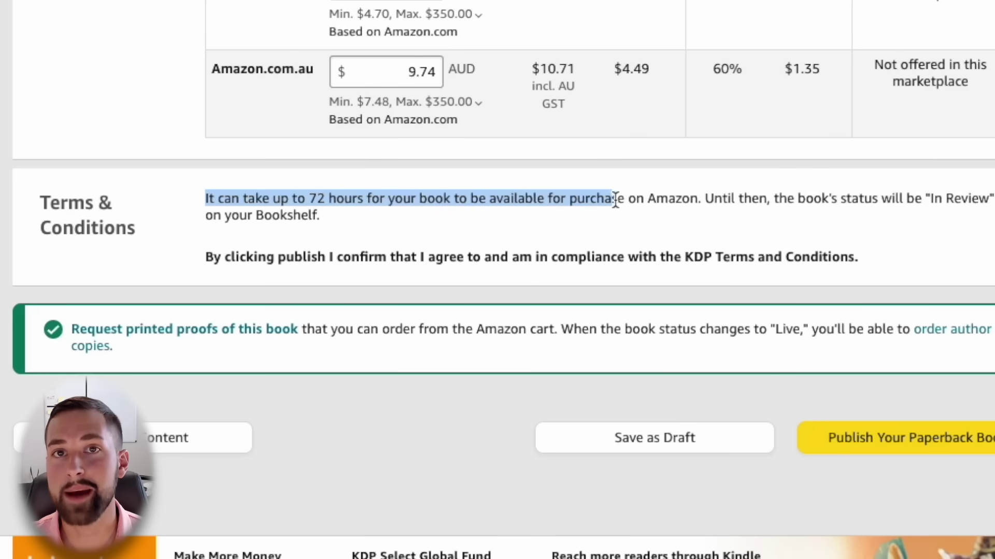
click(629, 220)
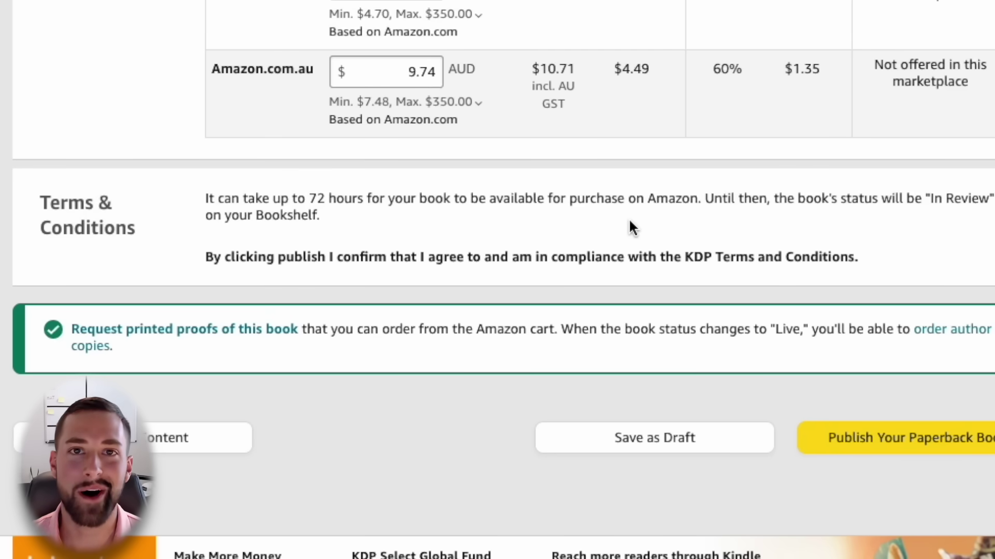
click(903, 447)
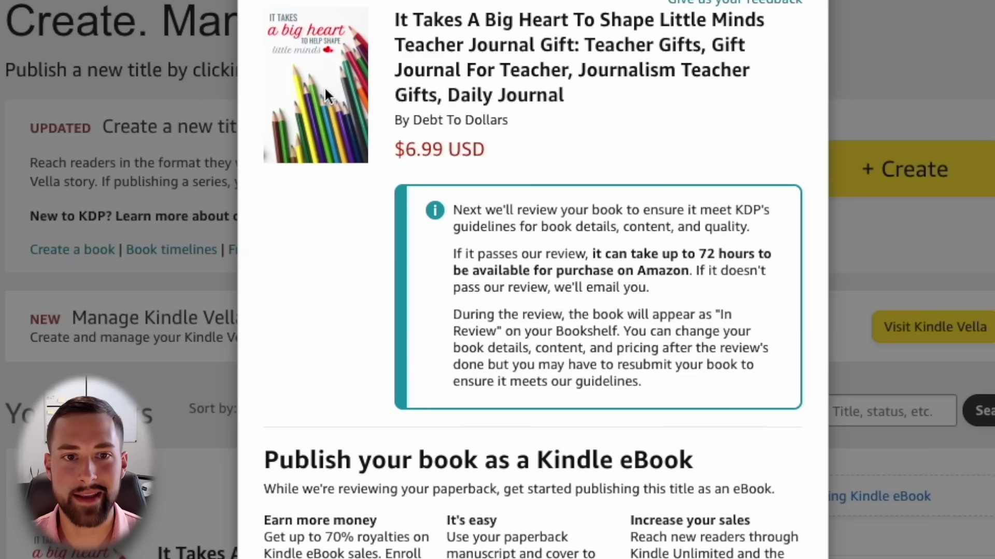
- Review the author name, title and price in the publishing confirmation
triple_click(460, 120)
click(570, 104)
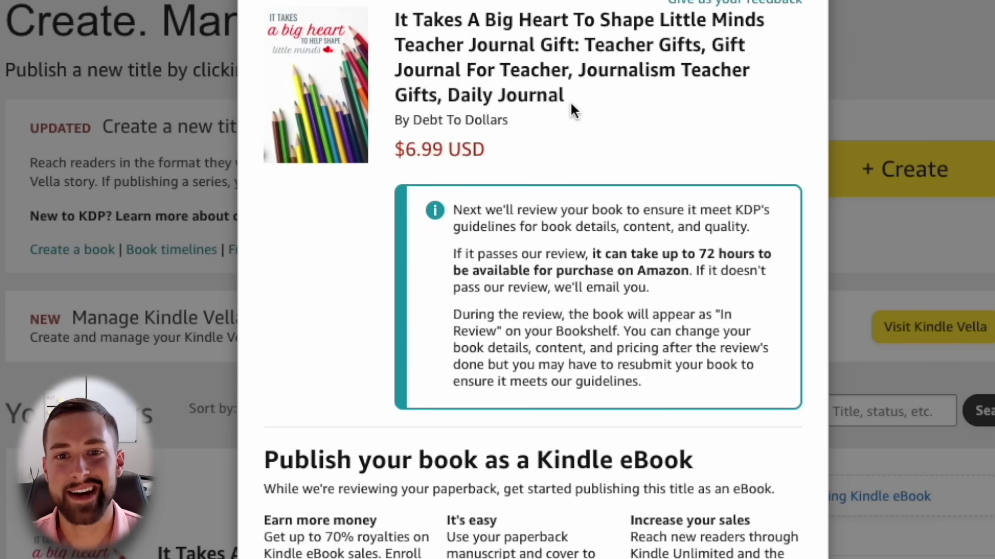
triple_click(570, 101)
click(570, 75)
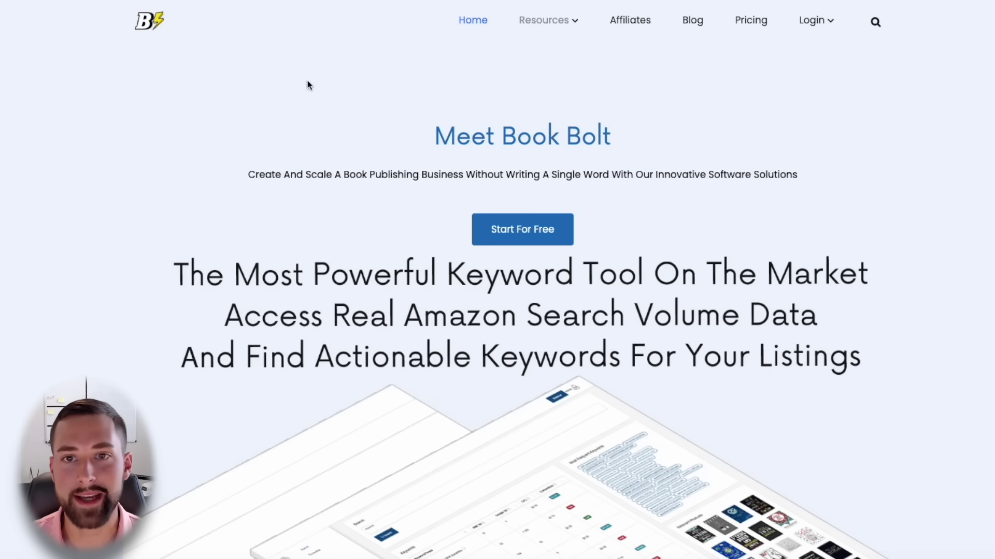
- On the Book Bolt website, open the pricing plans and compare the features of the Newbie and Pro subscriptions
click(758, 25)
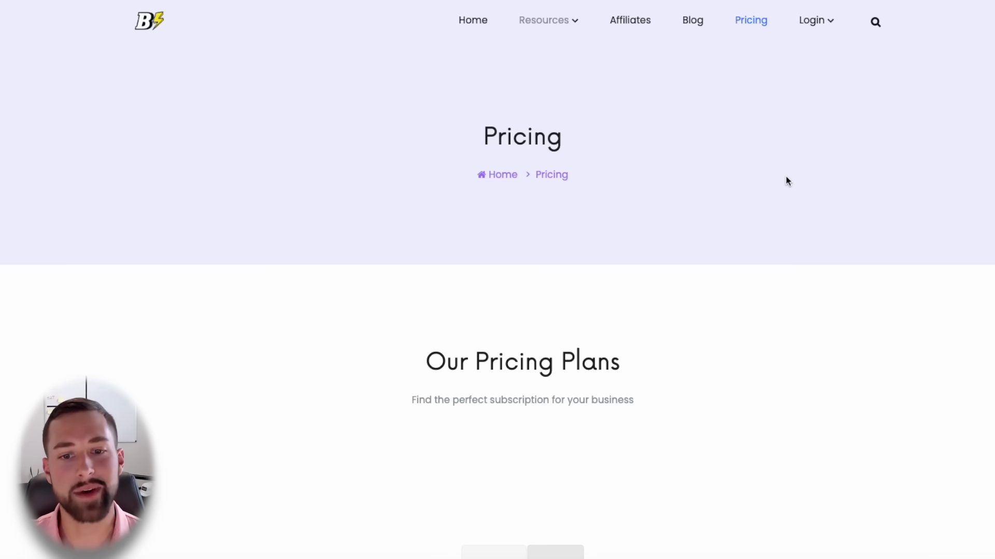
scroll(786, 182, down, 6)
scroll(851, 85, down, 2)
scroll(860, 97, down, 1)
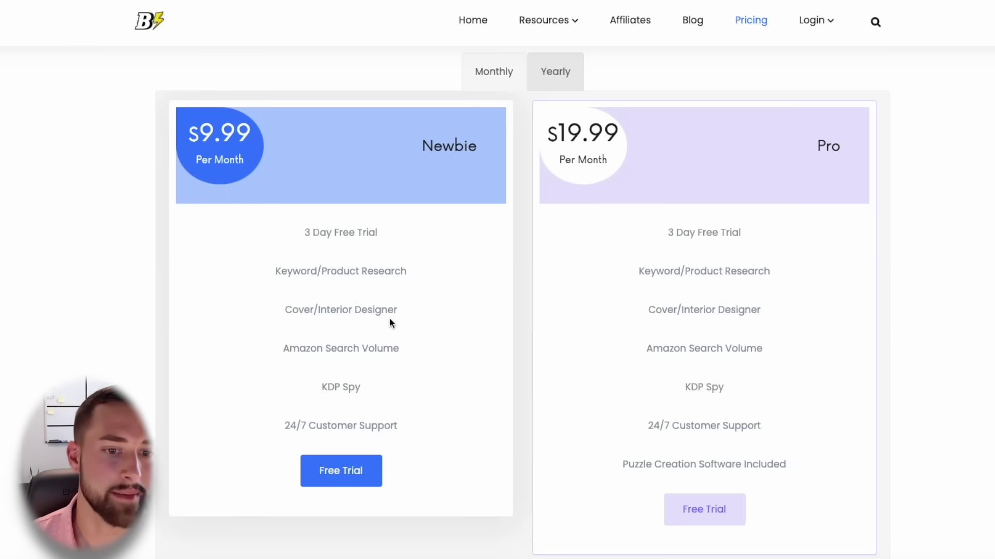
triple_click(650, 464)
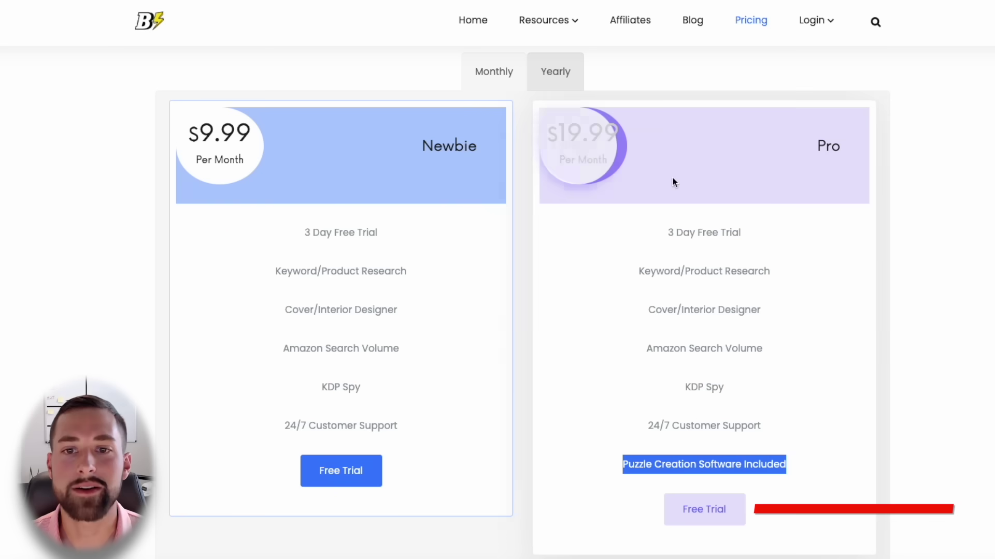
click(88, 461)
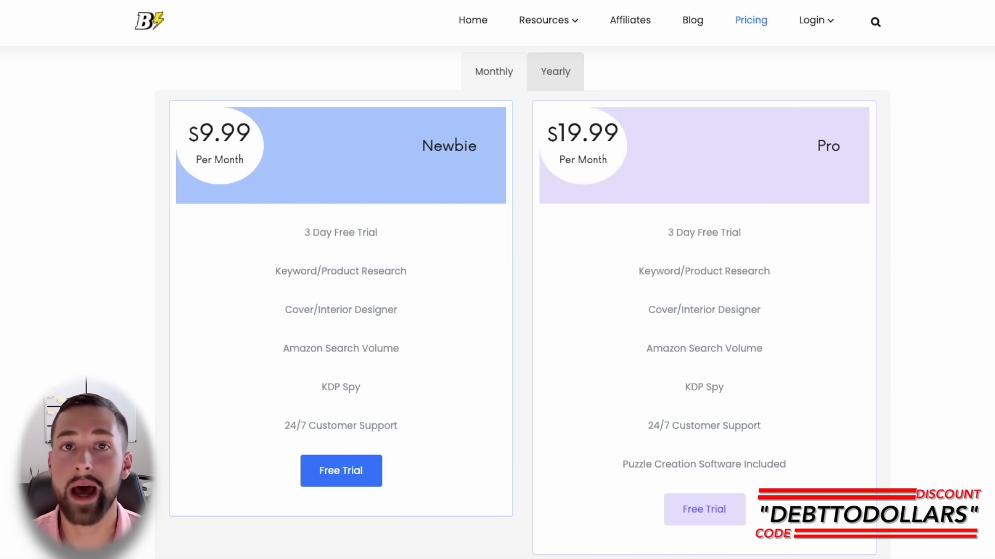